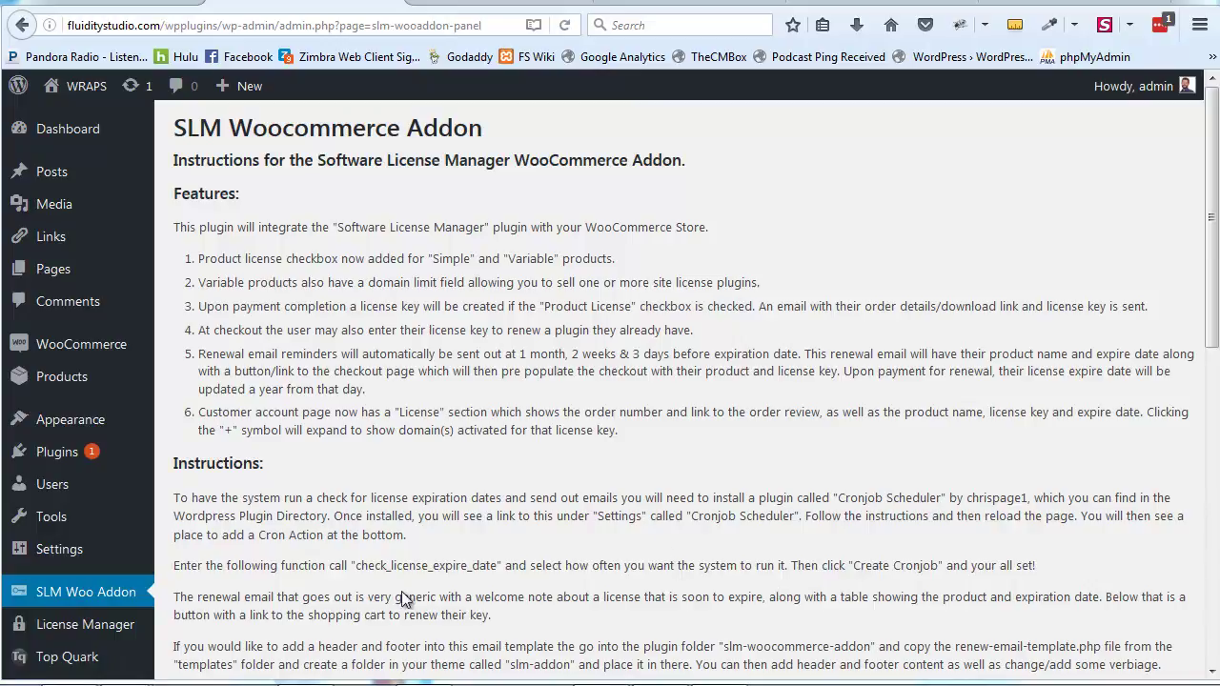
# - Scroll the addon instructions down to the renewal email example with its Renew License button
pyautogui.moveTo(91, 629)
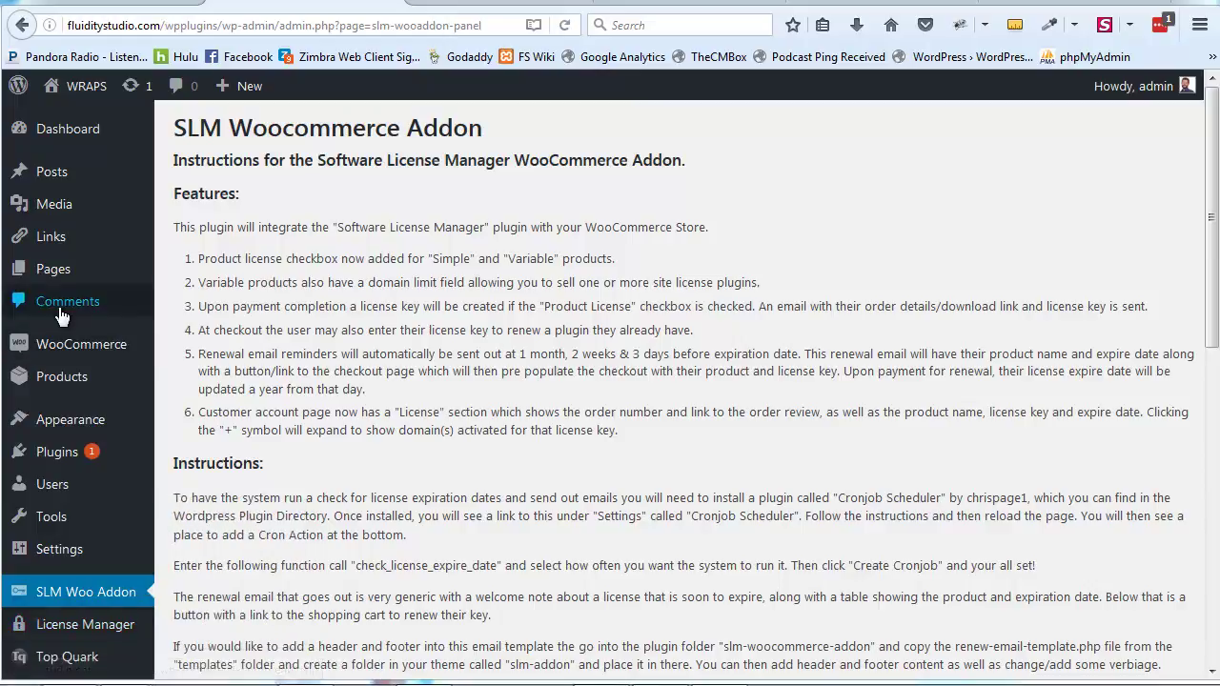
pyautogui.moveTo(80, 354)
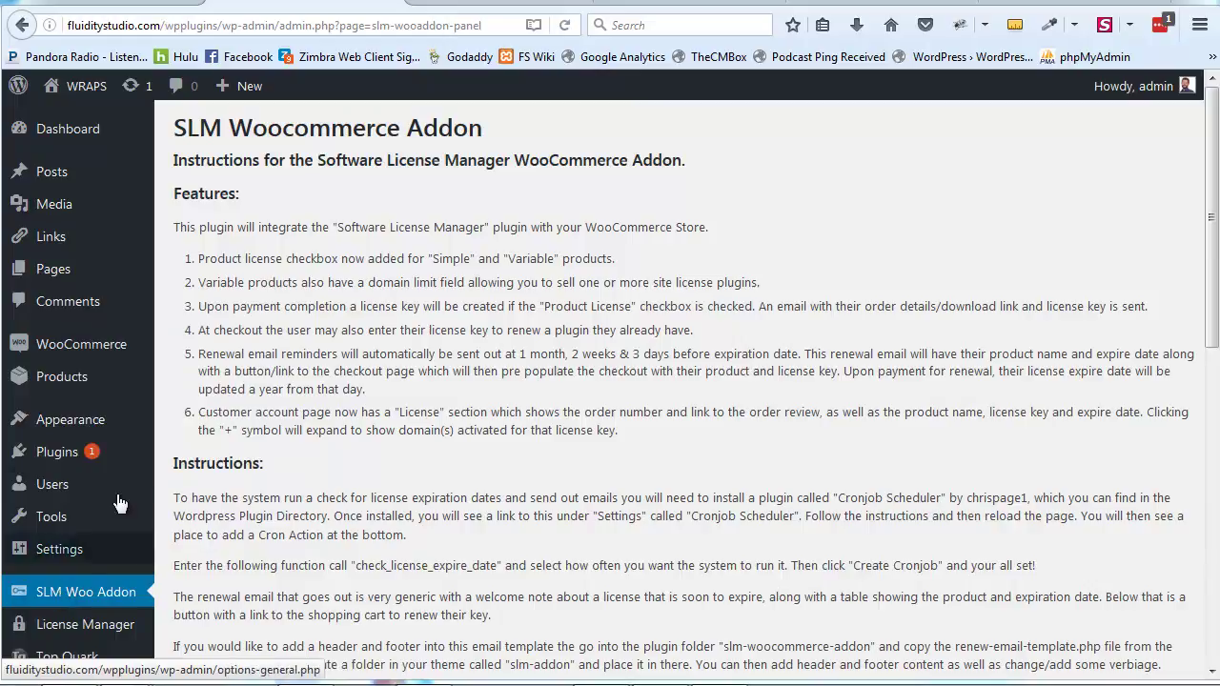
pyautogui.scroll(-5, 359, 423)
pyautogui.moveTo(67, 562)
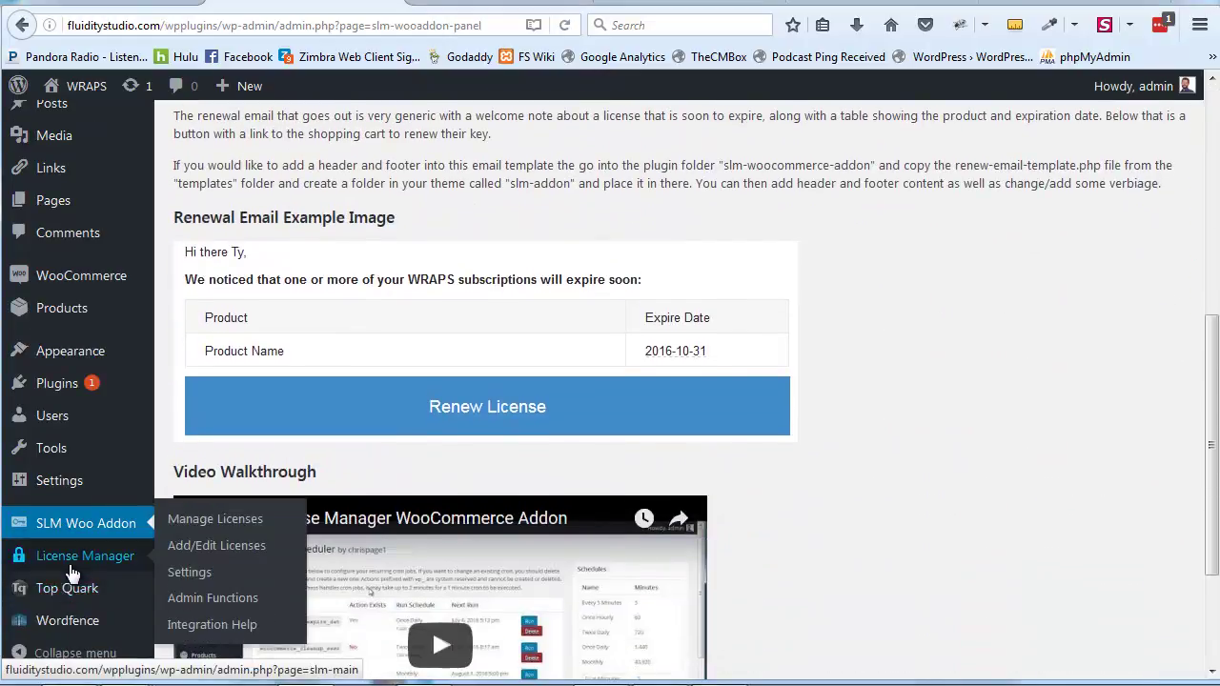
# - Browse a new license form's key, customer, date and product fields, then reload it blank
pyautogui.click(233, 557)
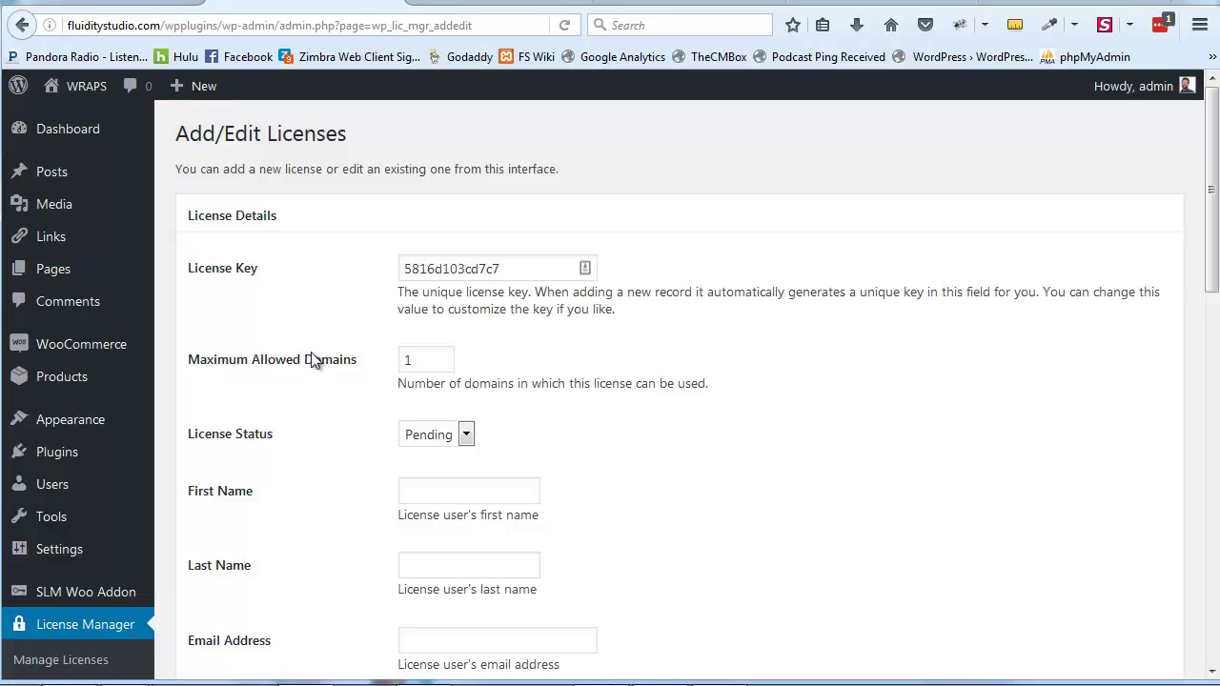
pyautogui.scroll(-8, 315, 358)
pyautogui.scroll(-5, 315, 358)
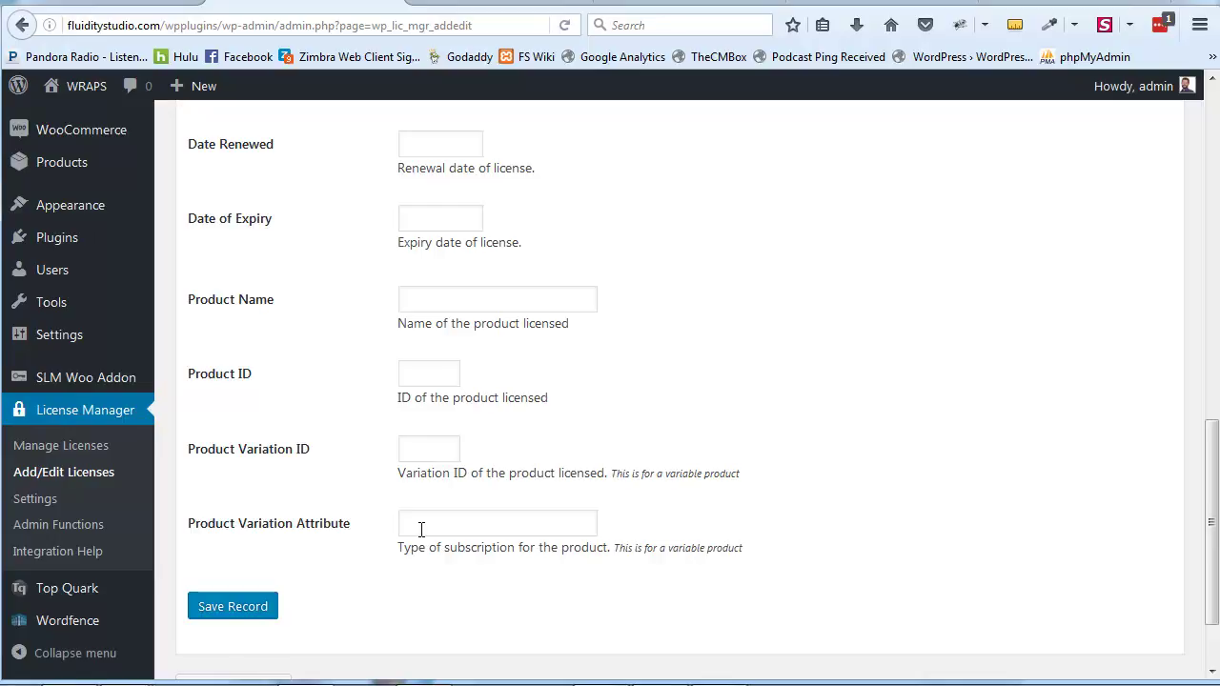
pyautogui.scroll(2, 422, 529)
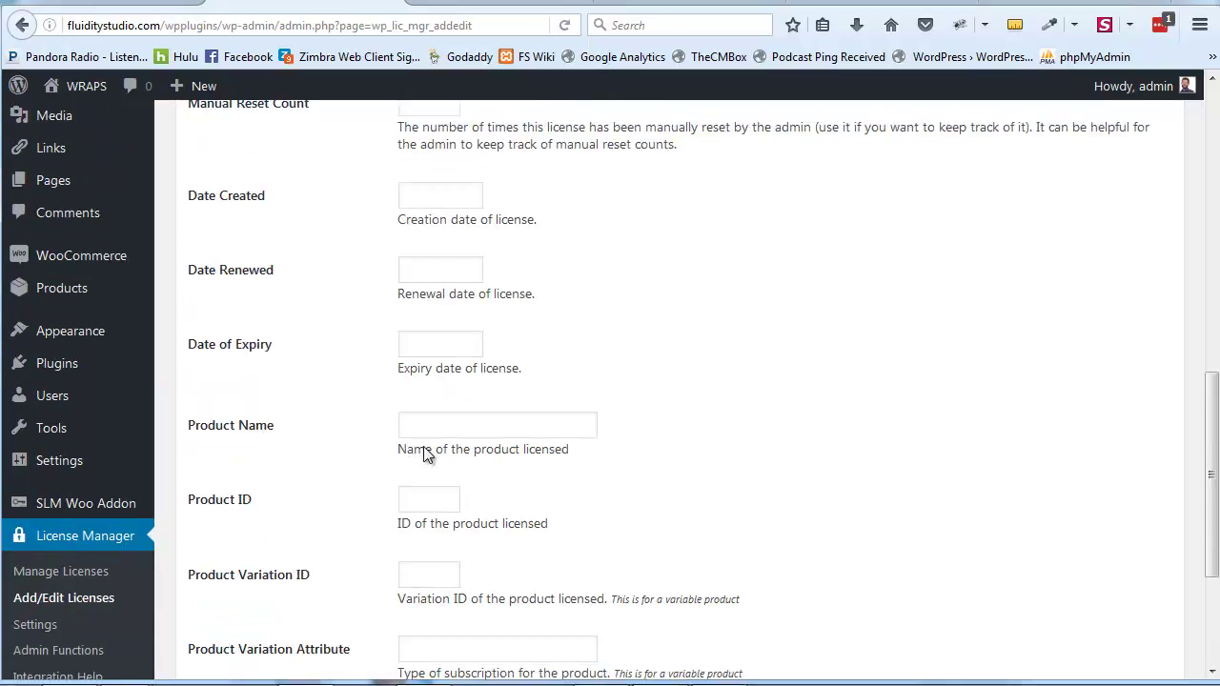
pyautogui.scroll(5, 449, 425)
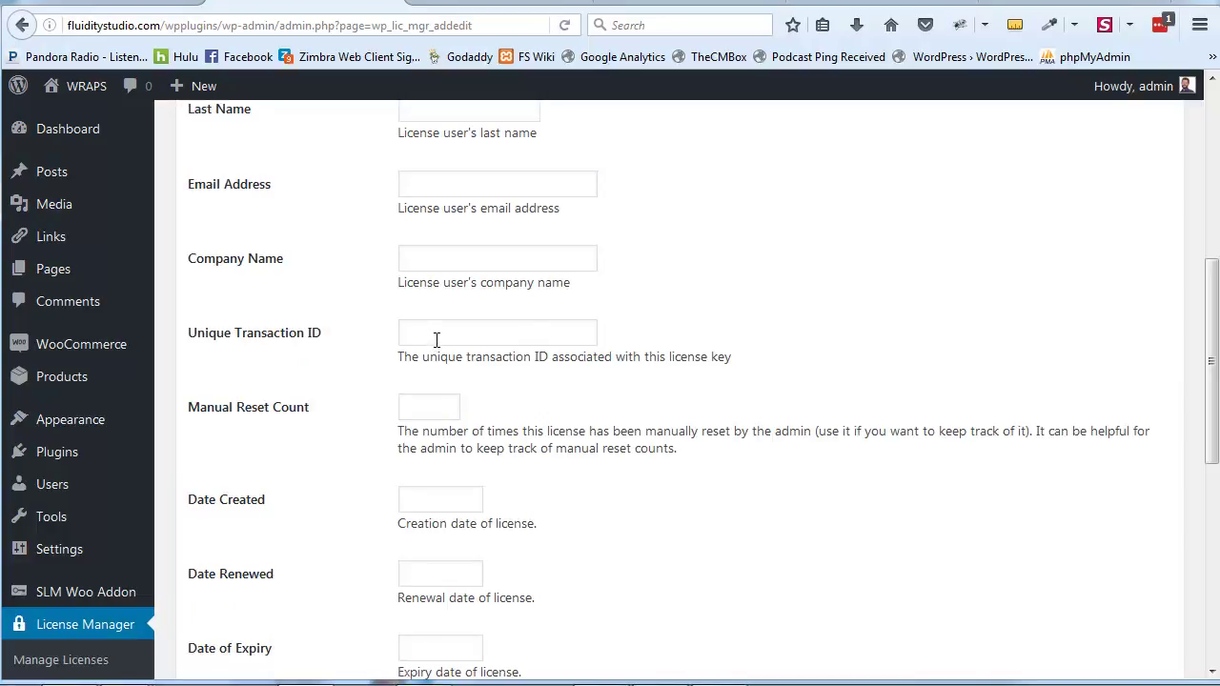
pyautogui.scroll(-1, 435, 340)
pyautogui.scroll(-1, 438, 348)
pyautogui.scroll(-7, 446, 258)
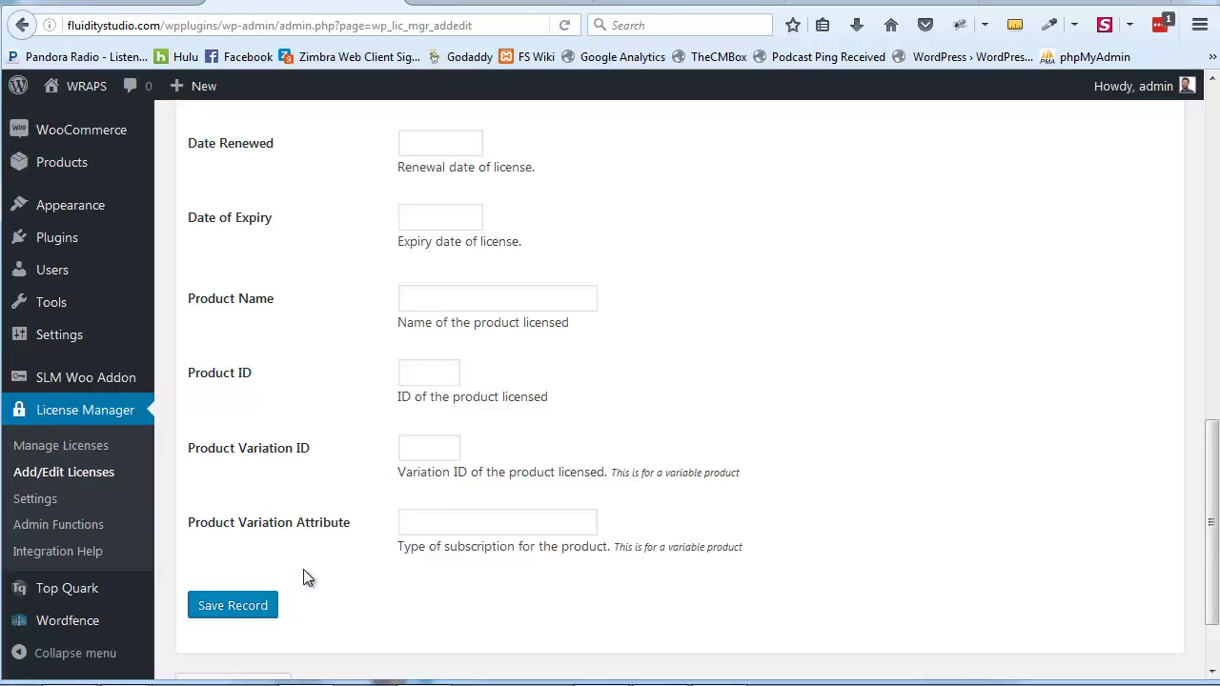
pyautogui.scroll(-2, 314, 562)
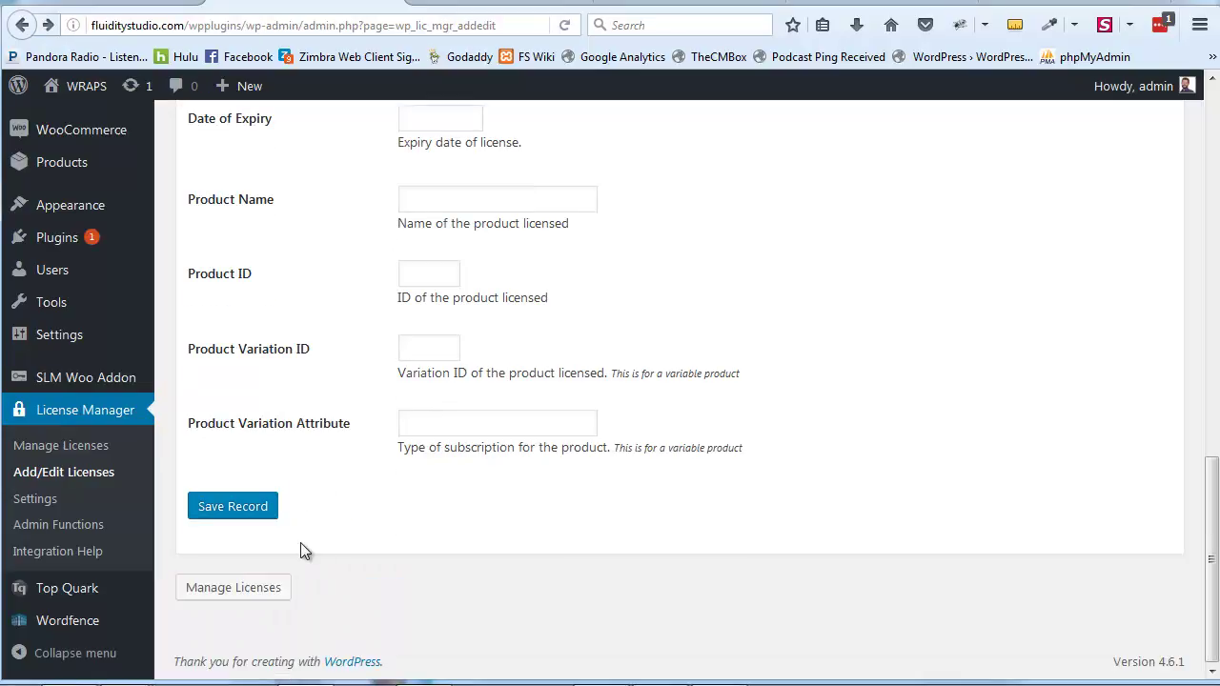
pyautogui.click(86, 476)
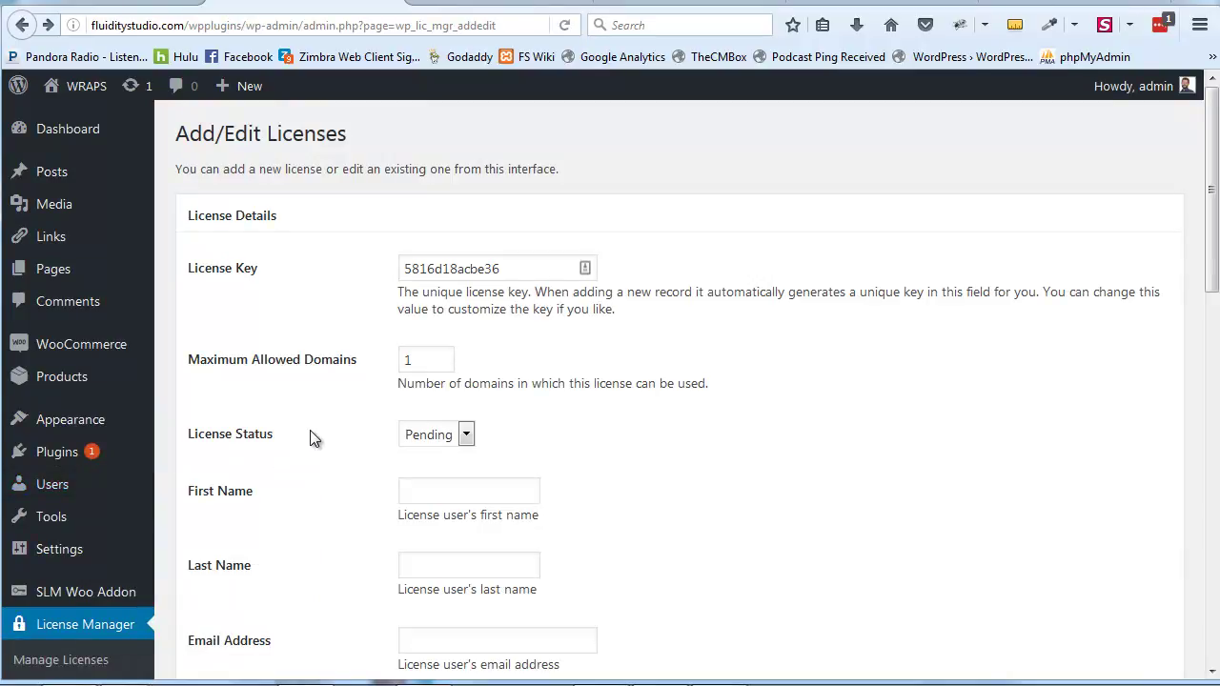
pyautogui.scroll(-2, 105, 609)
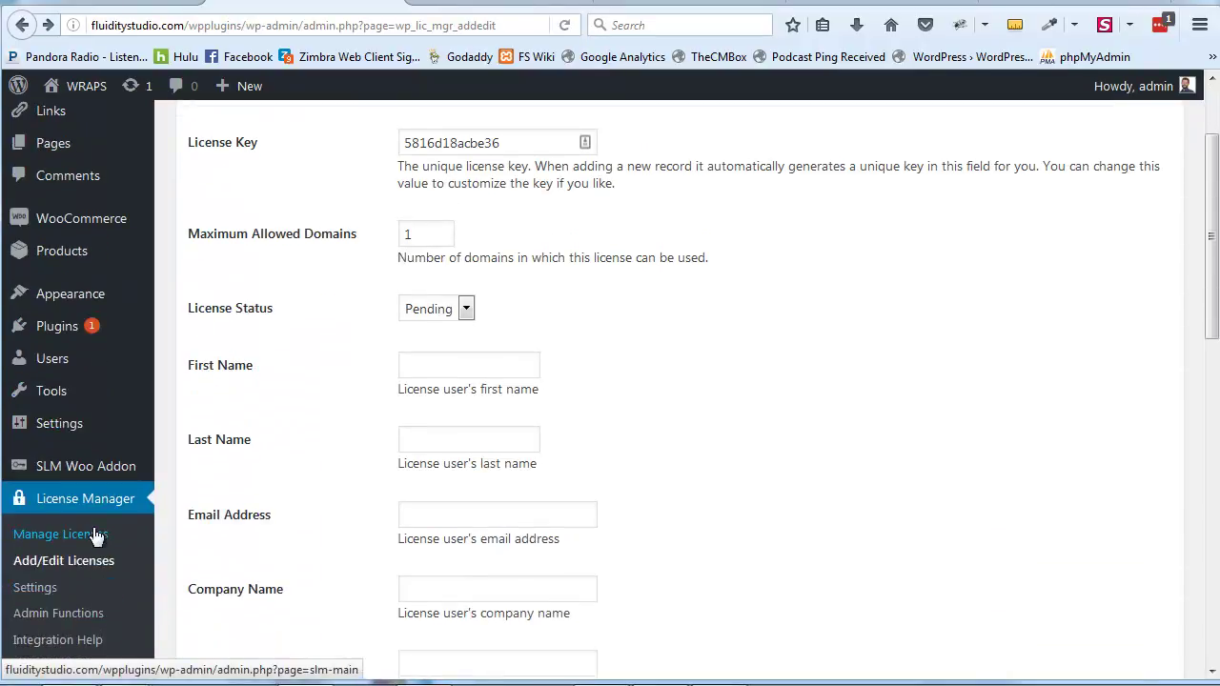
# - Open license 47 for editing from the Manage Licenses list
pyautogui.click(123, 542)
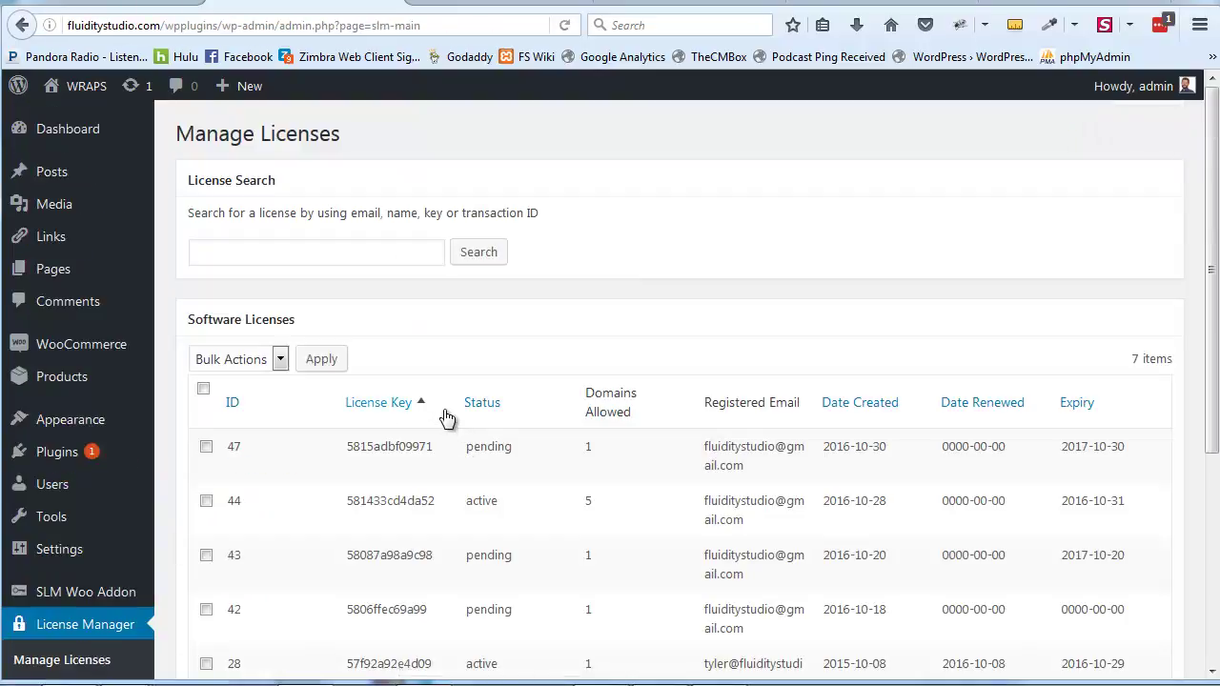
pyautogui.scroll(-2, 444, 412)
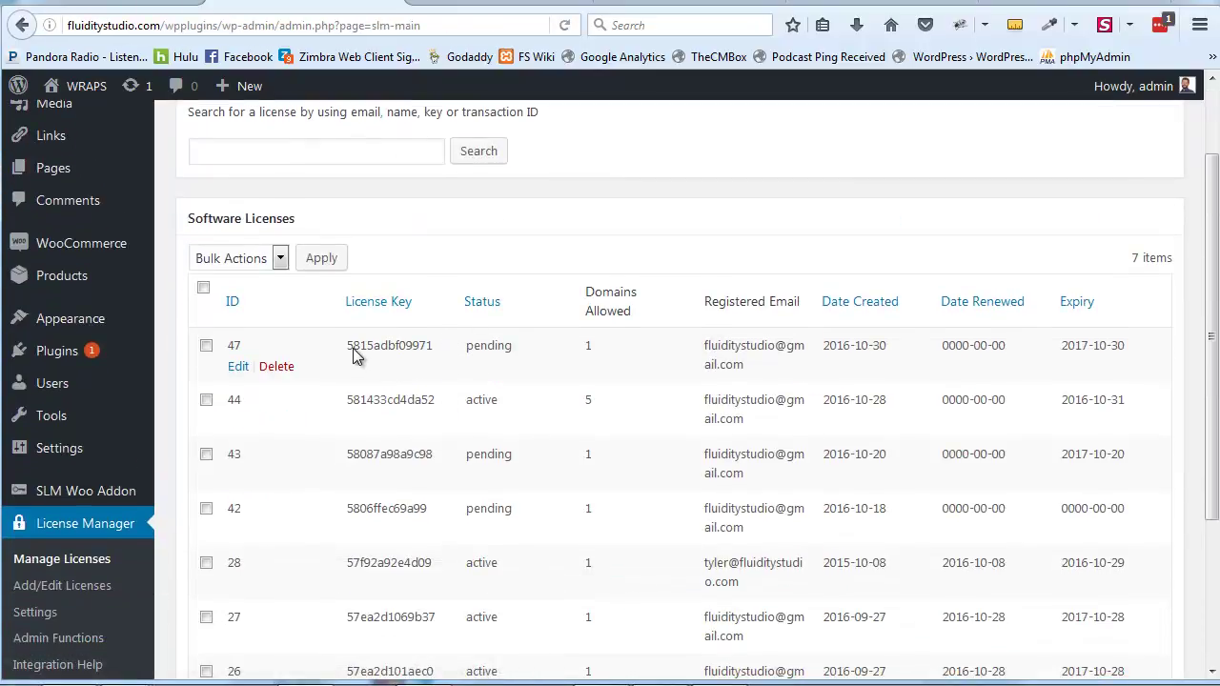
pyautogui.click(238, 368)
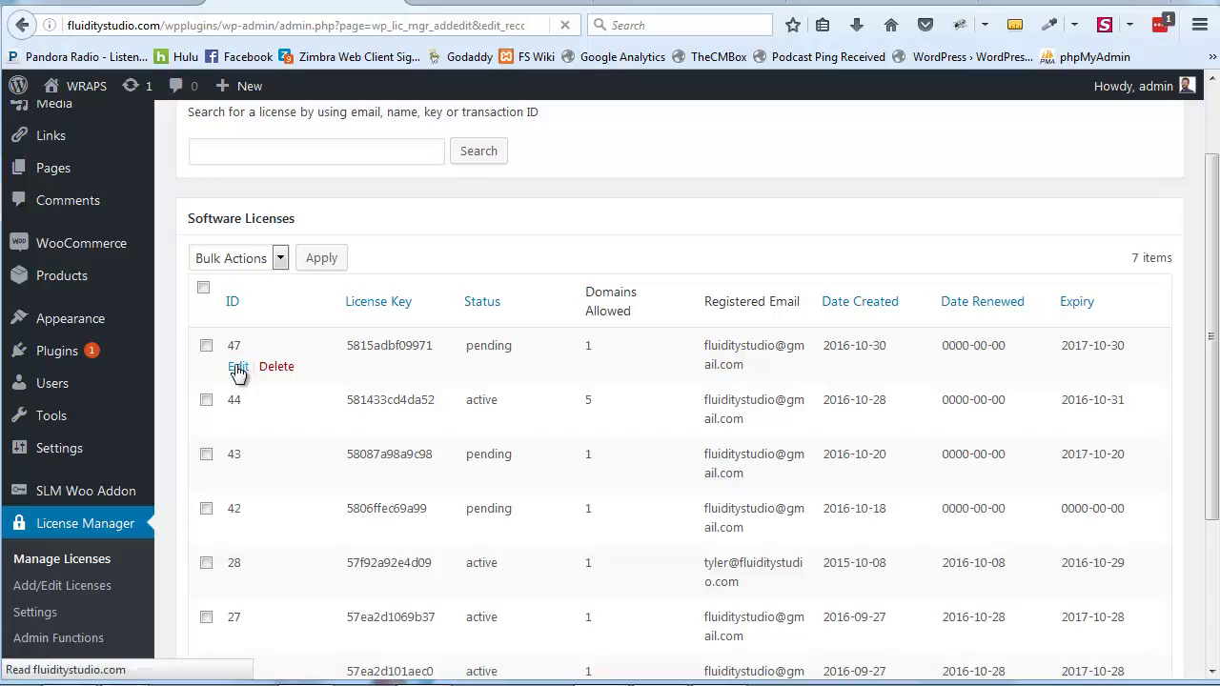
# - Review license 47's Zillow Reviews product and highlight its Single site license ($50) variation
pyautogui.scroll(-3, 349, 385)
pyautogui.scroll(-5, 349, 385)
pyautogui.scroll(5, 349, 385)
pyautogui.scroll(3, 348, 385)
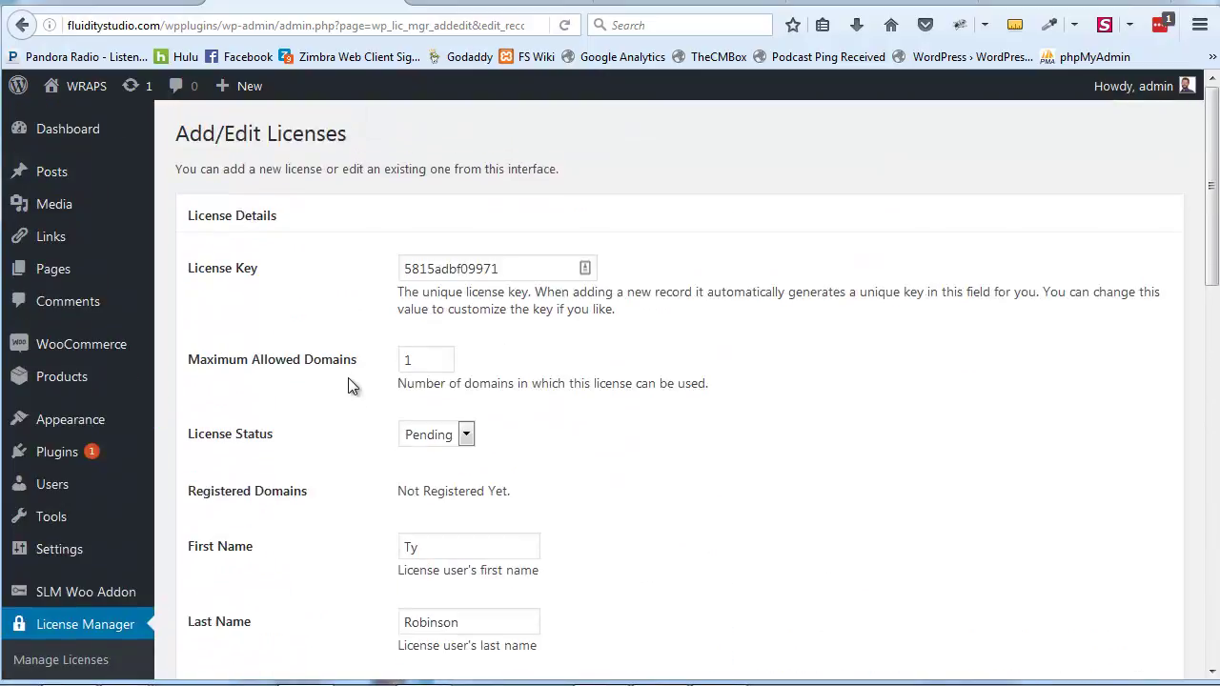
pyautogui.scroll(-6, 348, 385)
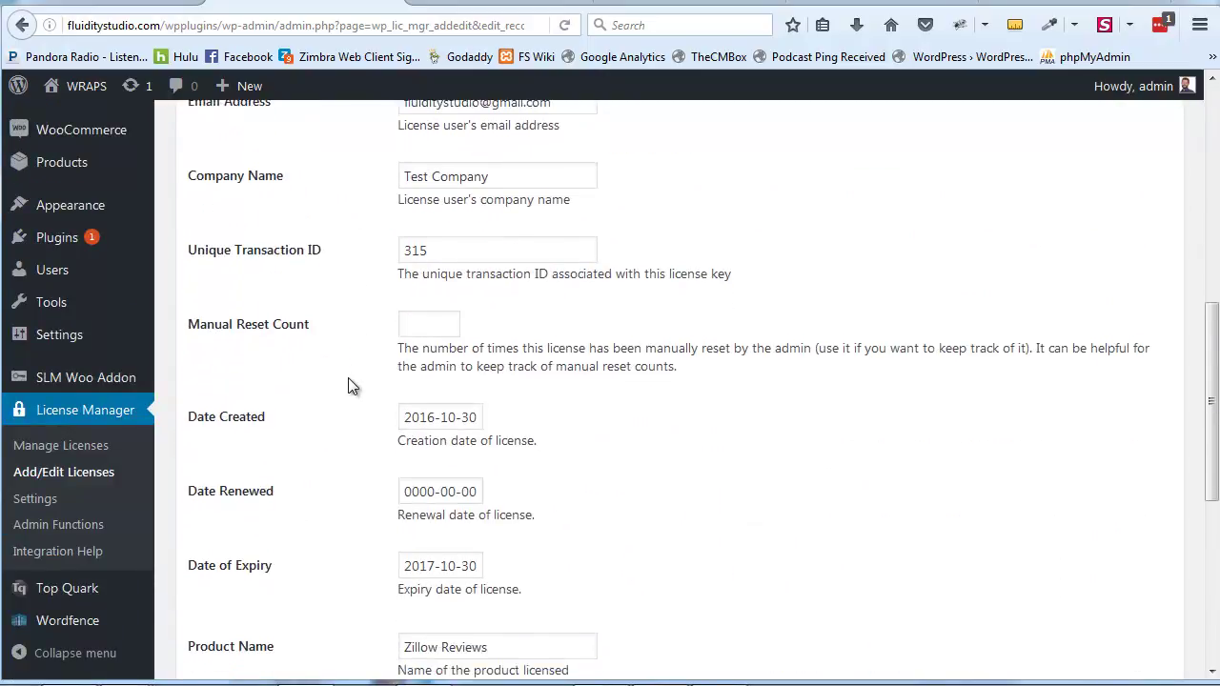
pyautogui.scroll(-3, 349, 385)
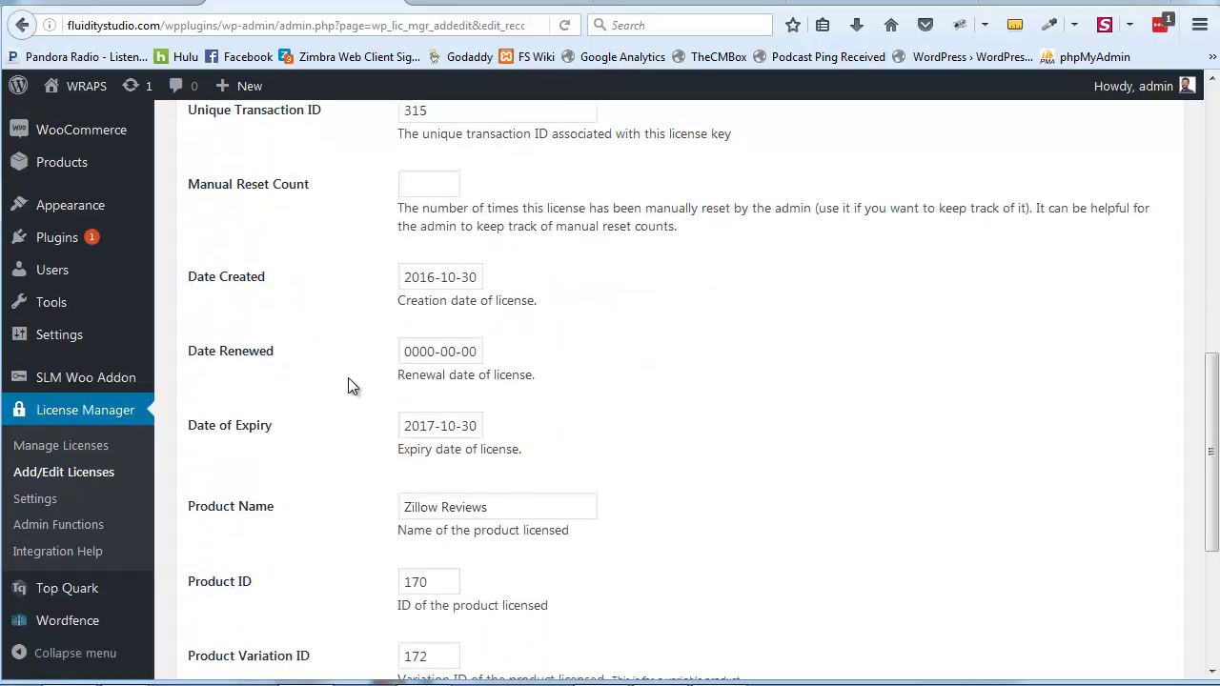
pyautogui.scroll(-3, 368, 334)
pyautogui.scroll(-1, 368, 333)
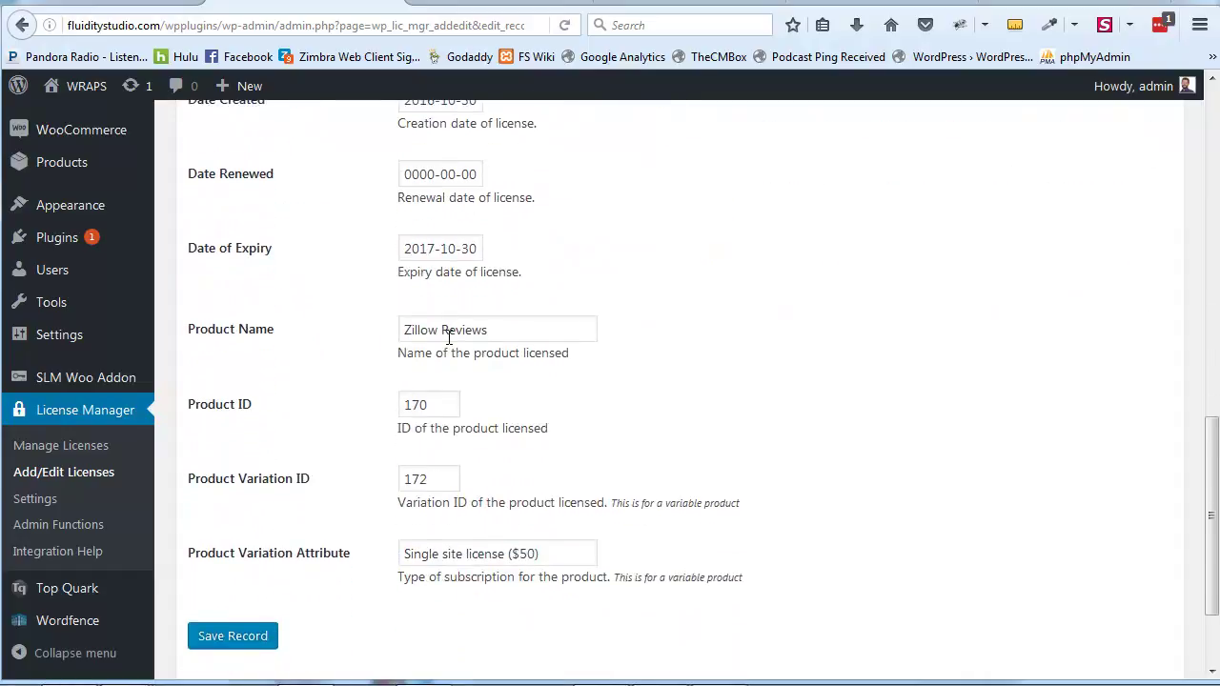
pyautogui.scroll(-3, 411, 329)
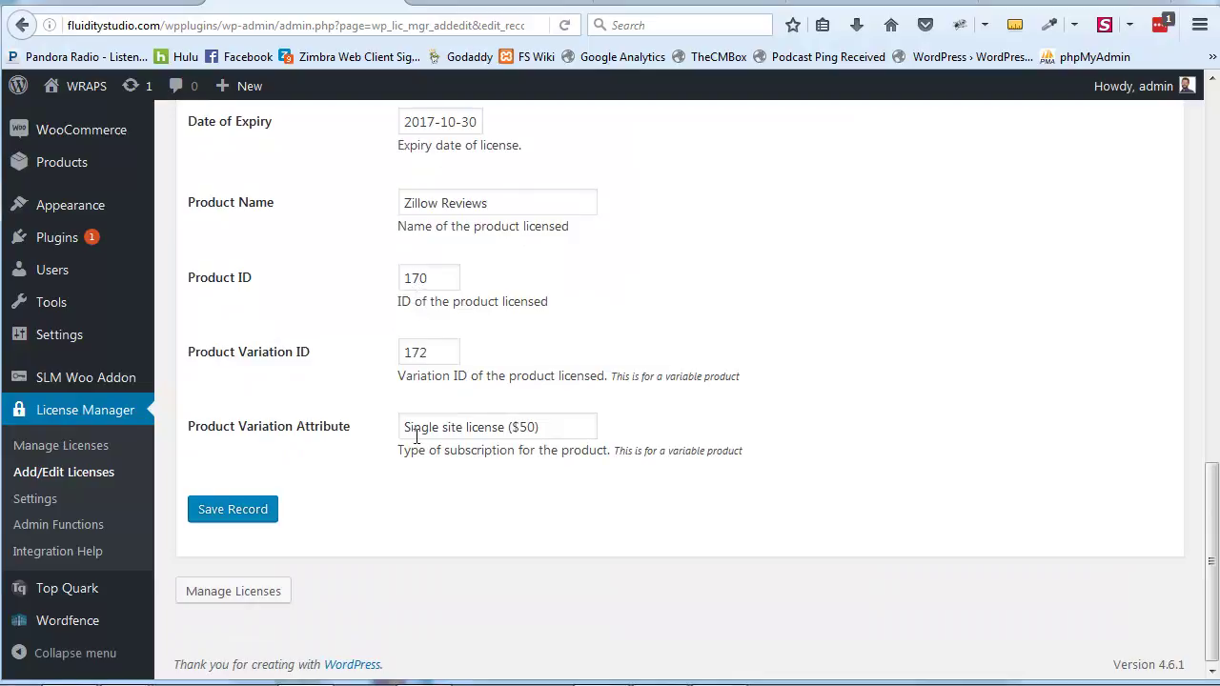
pyautogui.moveTo(404, 427); pyautogui.dragTo(545, 426)
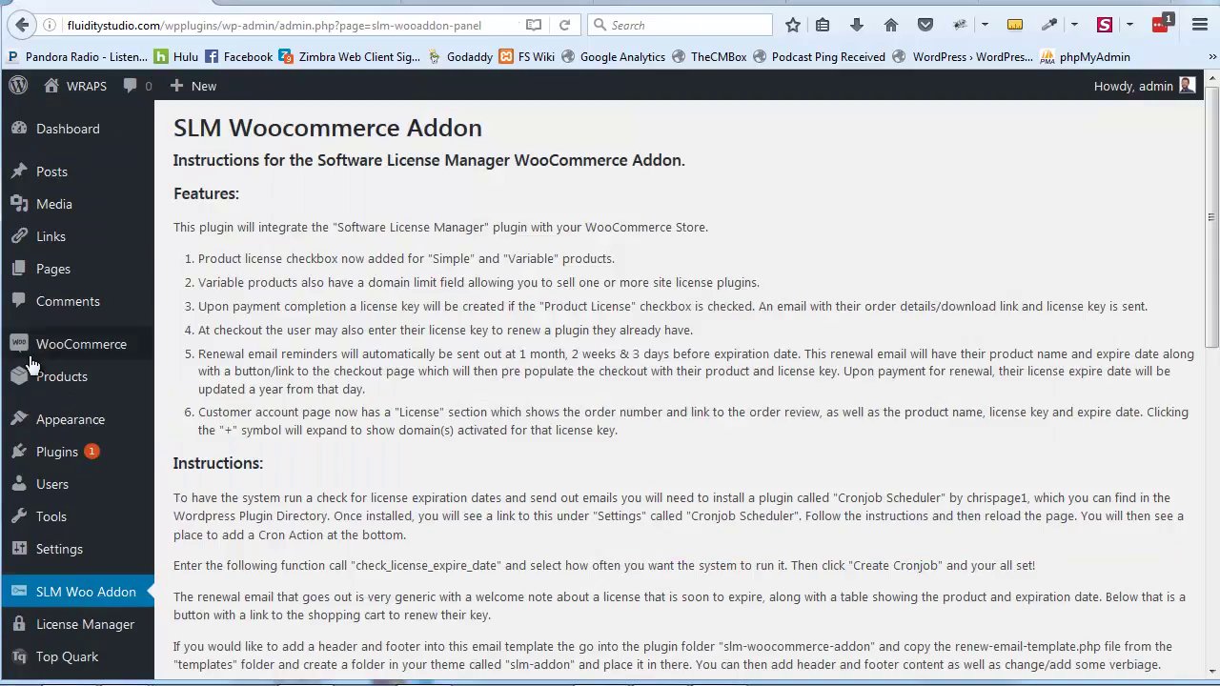
# - Open Products > Attributes to show Subscription Options and its two license terms
pyautogui.moveTo(82, 346)
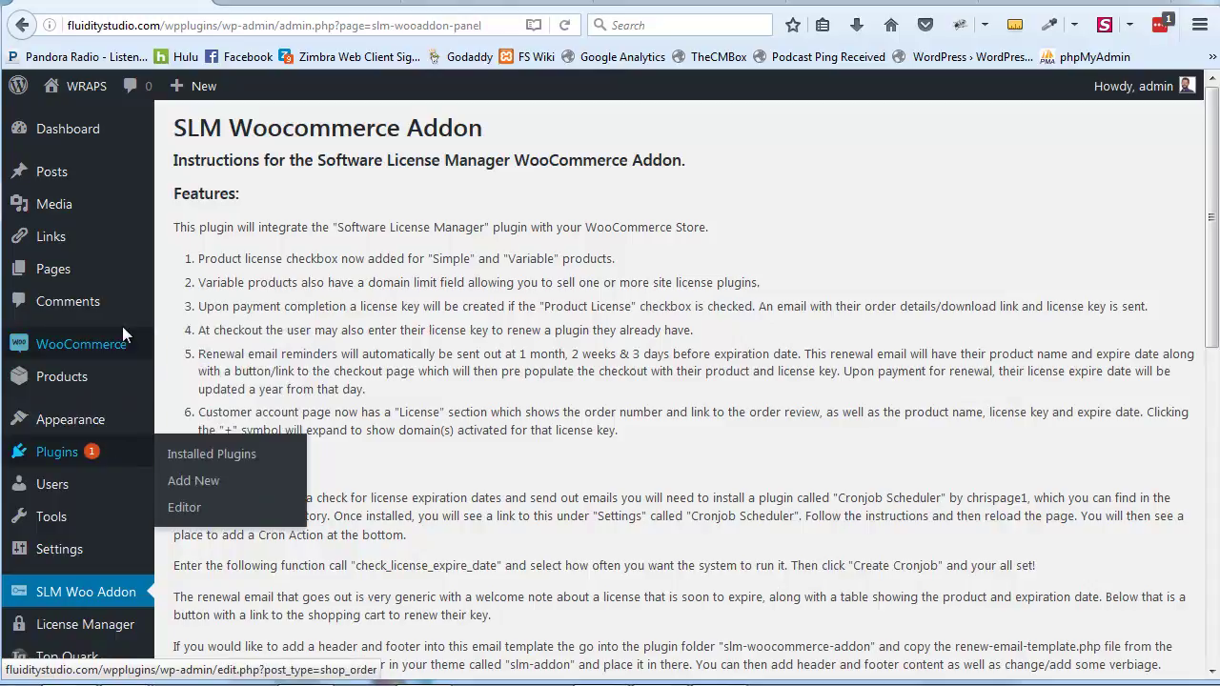
pyautogui.moveTo(121, 381)
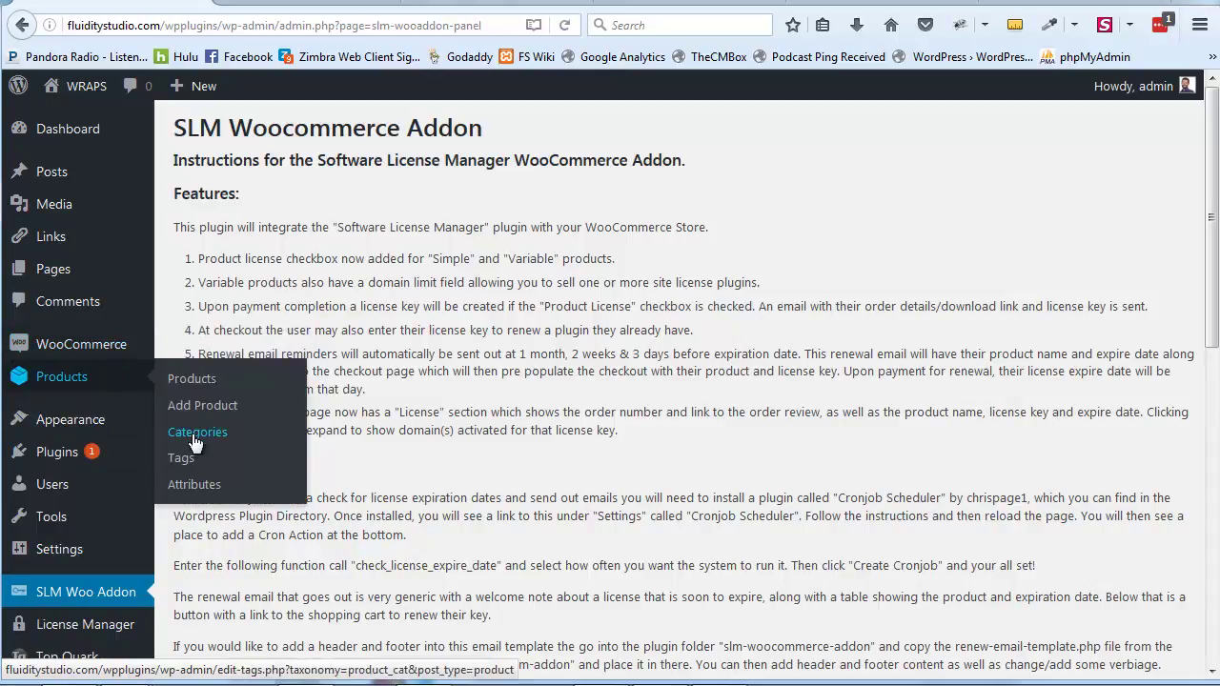
pyautogui.click(195, 481)
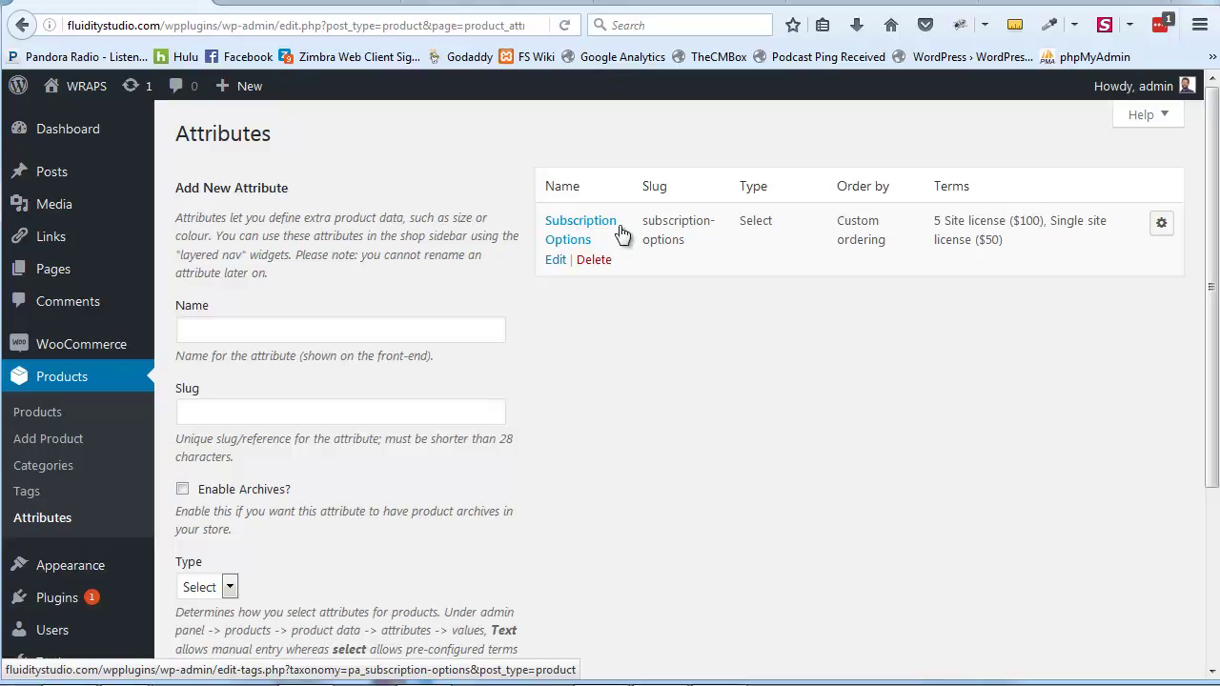
# - Highlight the subscription-options slug, then return to license 47's customer and company details
pyautogui.moveTo(645, 222); pyautogui.dragTo(677, 226)
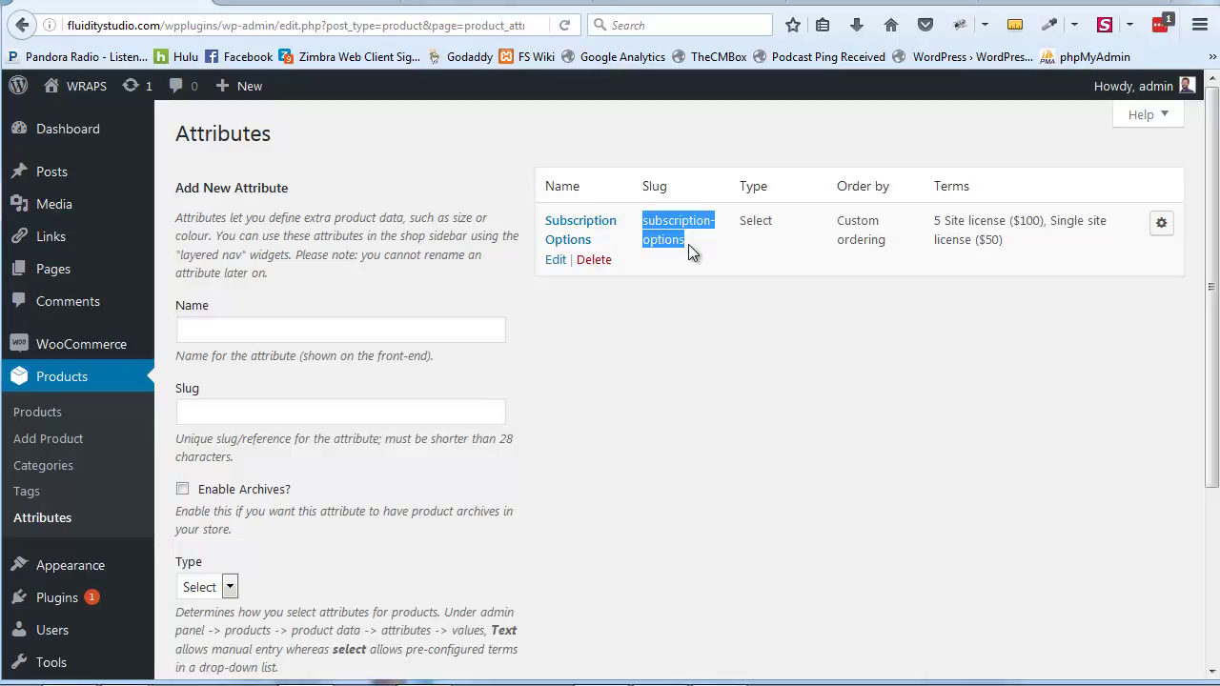
pyautogui.moveTo(687, 244); pyautogui.dragTo(642, 220)
pyautogui.click(260, 2)
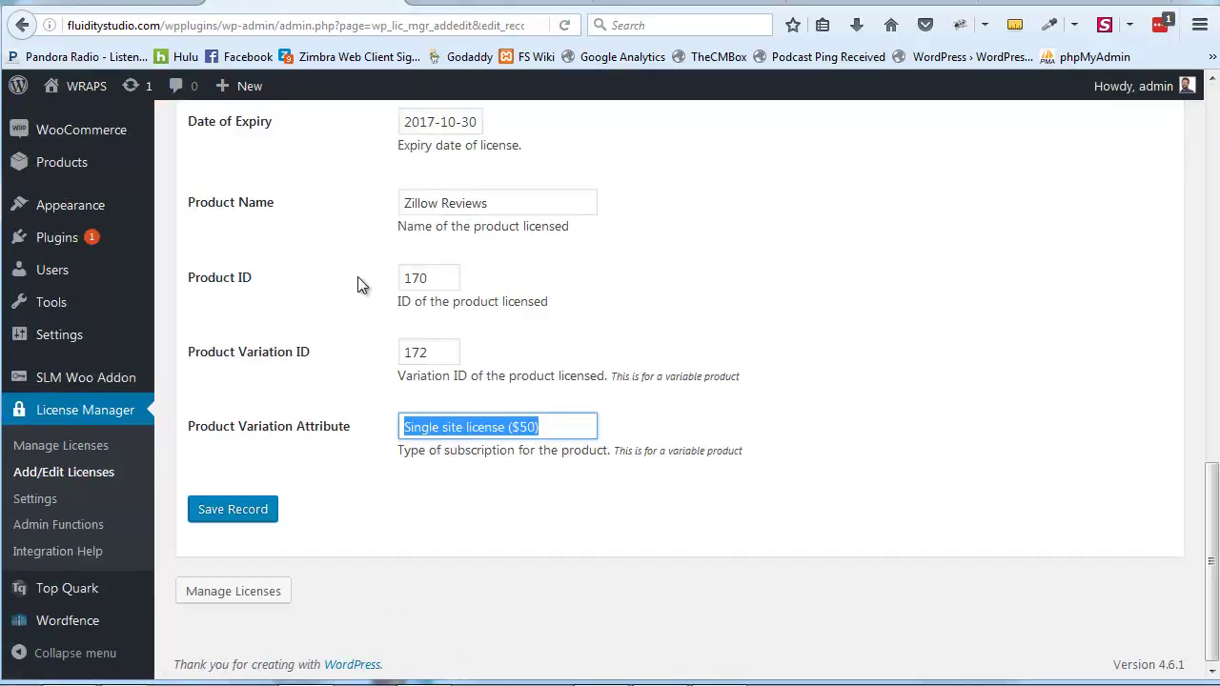
pyautogui.scroll(5, 360, 282)
pyautogui.scroll(5, 364, 290)
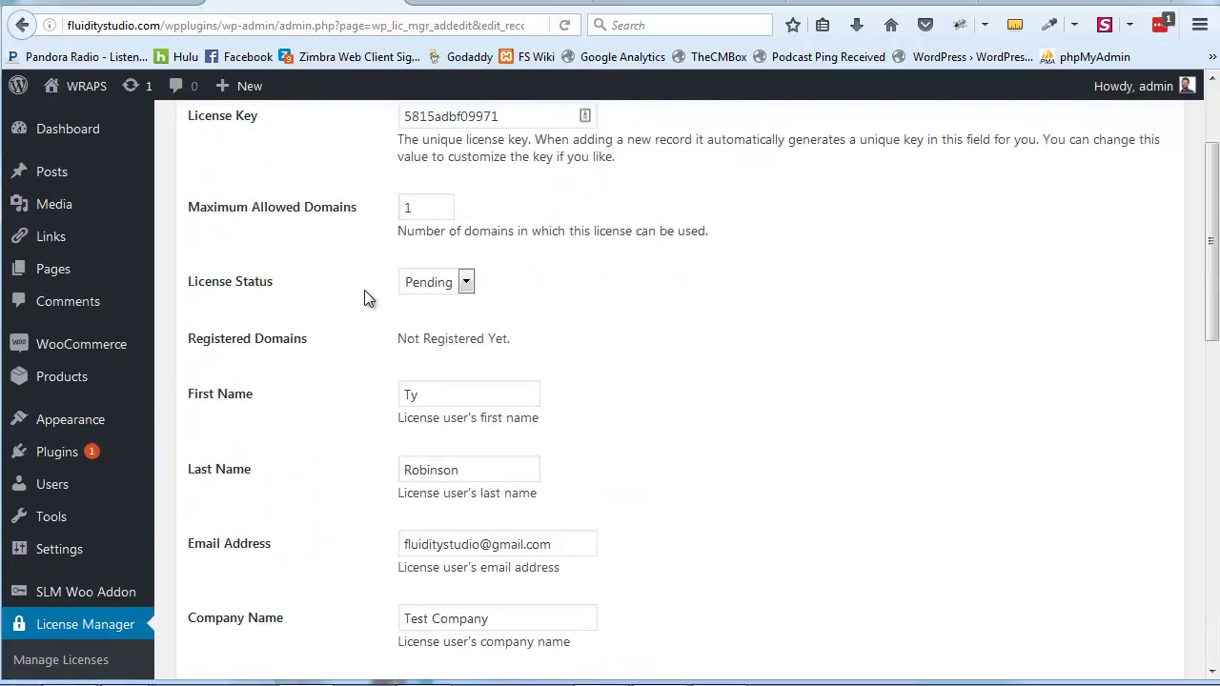
pyautogui.scroll(-5, 364, 291)
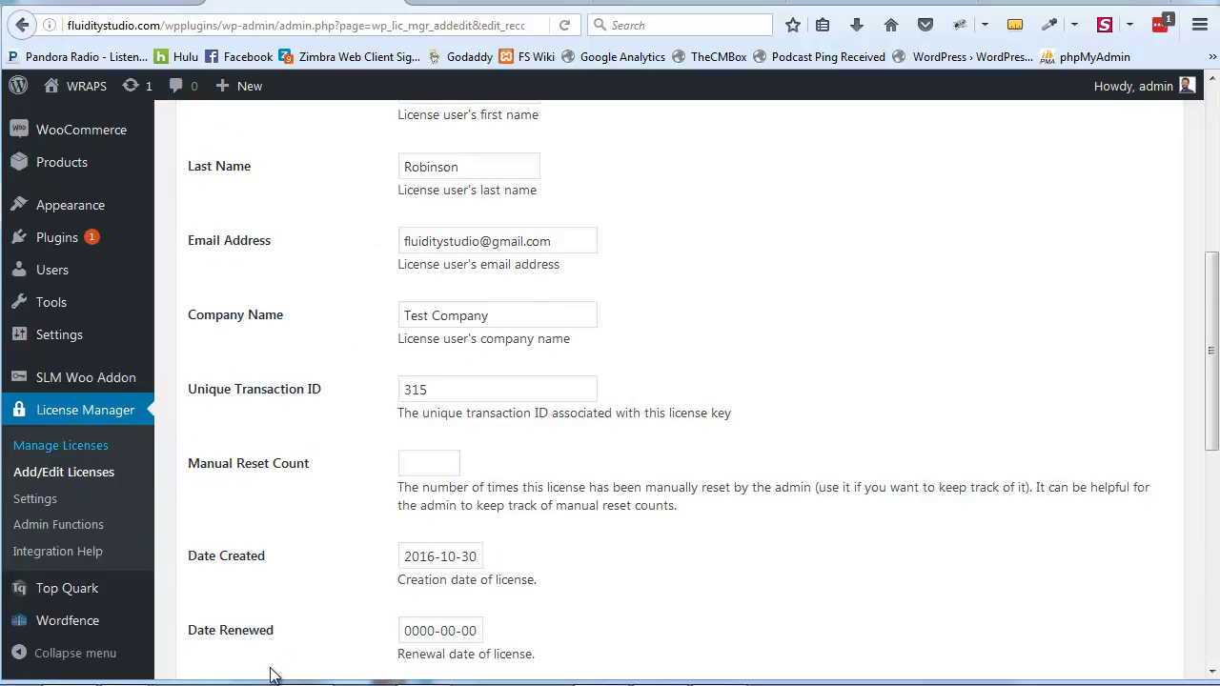
pyautogui.scroll(1, 277, 654)
# - Show the checkout's Your Order: PayFlow Donate ($10) and WP Music Albums ($15), total $25.00
pyautogui.moveTo(225, 678)
pyautogui.click(100, 671)
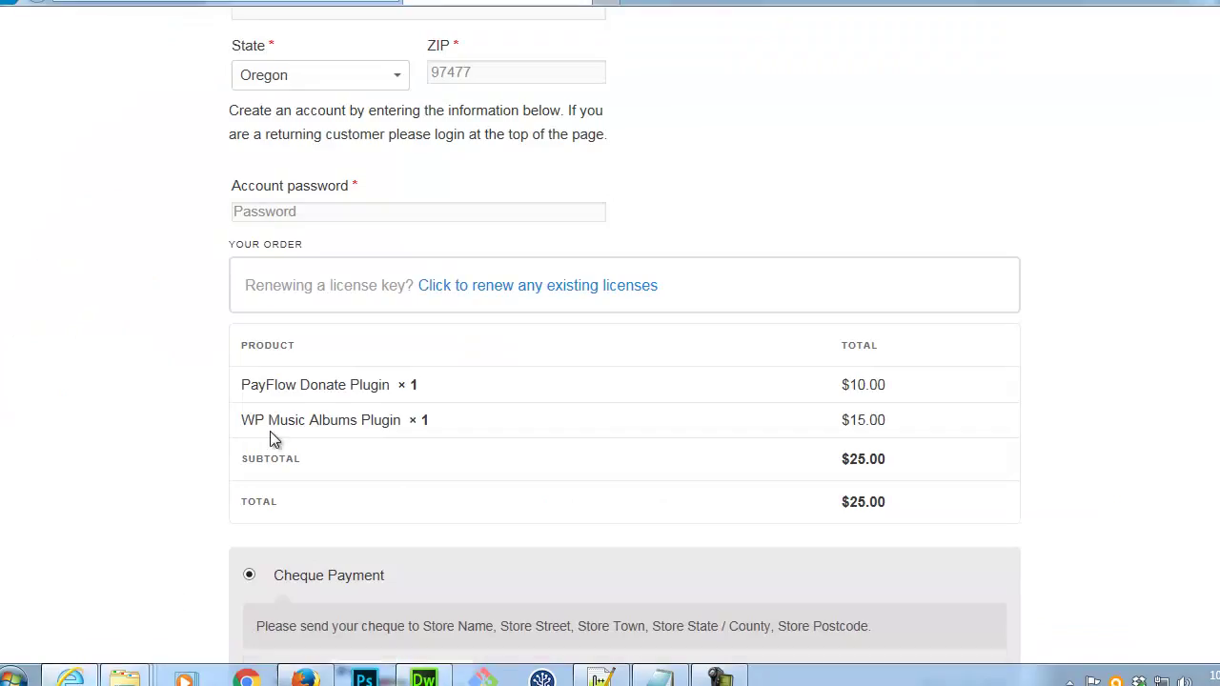
pyautogui.scroll(1, 270, 435)
pyautogui.scroll(1, 270, 436)
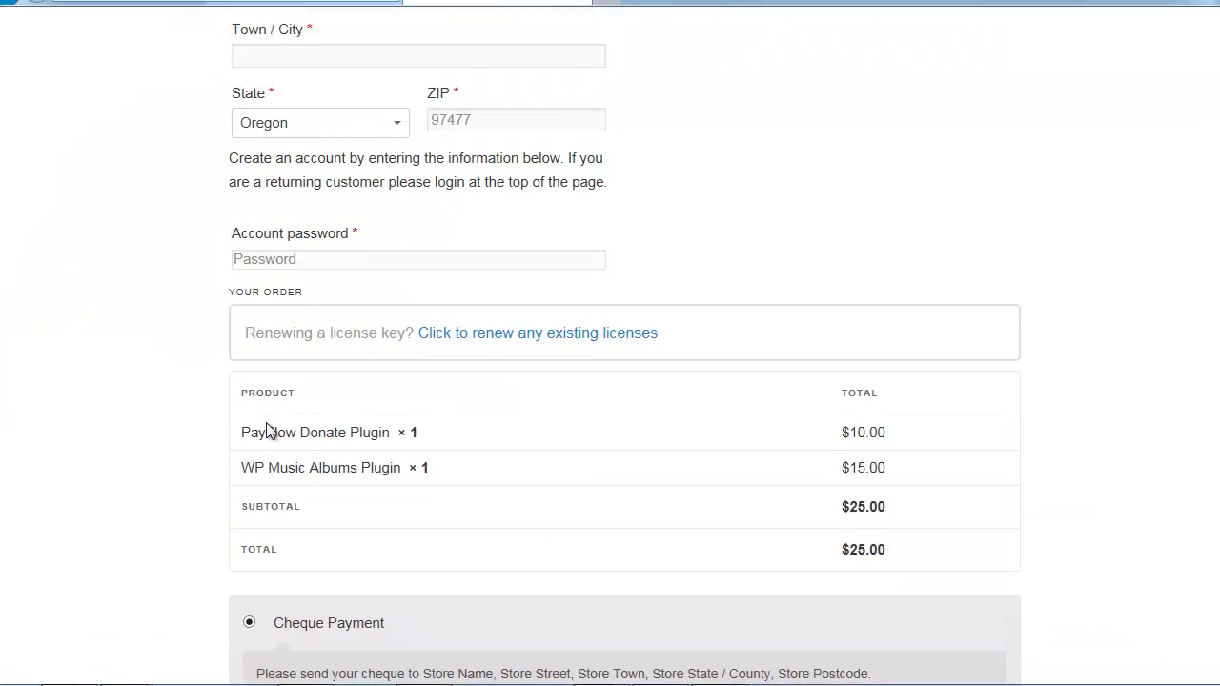
pyautogui.scroll(1, 270, 432)
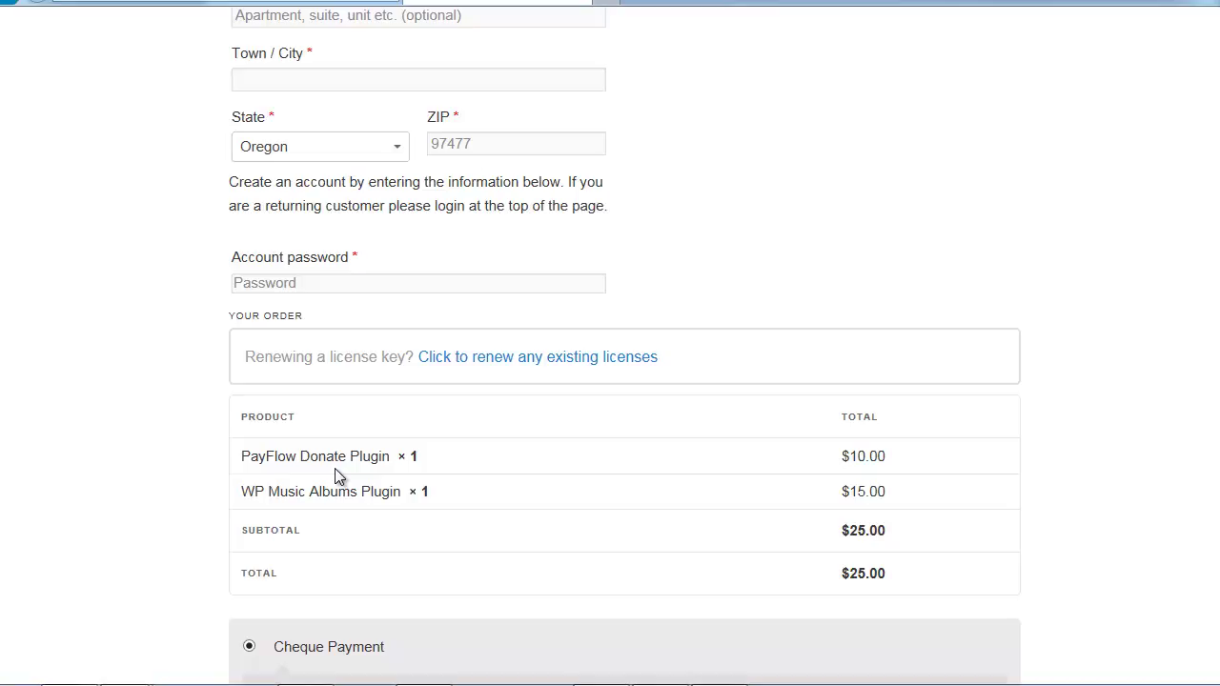
pyautogui.scroll(8, 396, 419)
pyautogui.scroll(-11, 397, 424)
pyautogui.scroll(2, 381, 303)
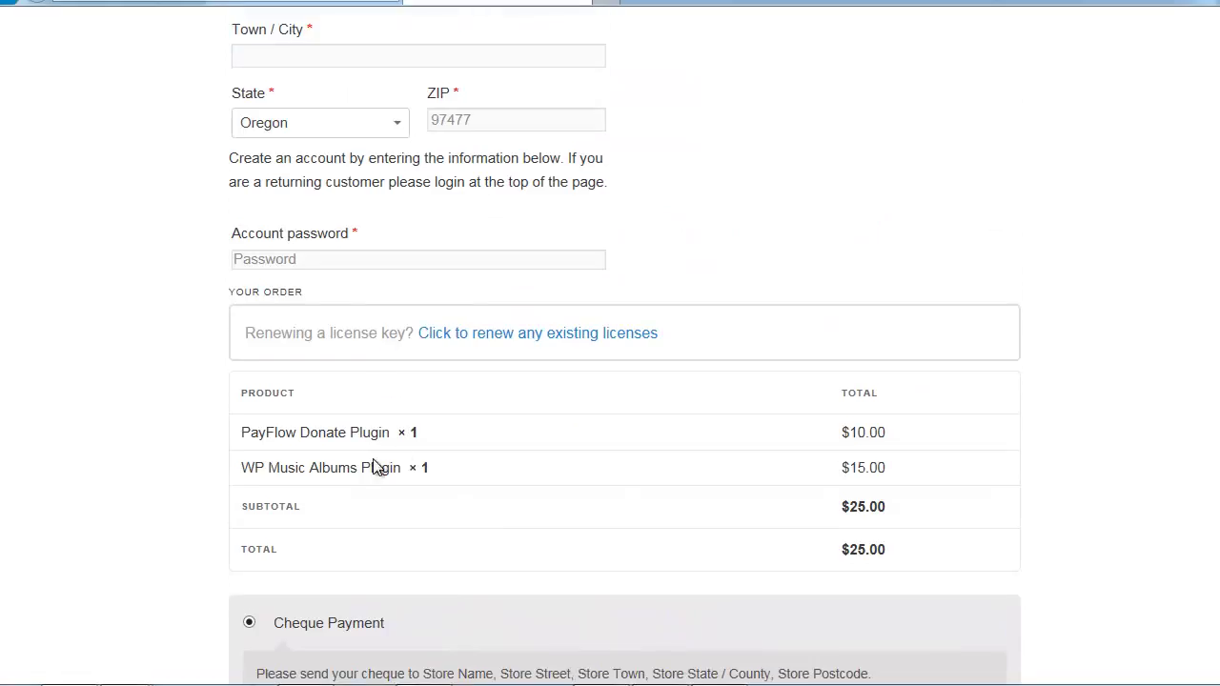
# - Paste both comma-separated license keys into the renewal field and apply the license renewal
pyautogui.click(480, 345)
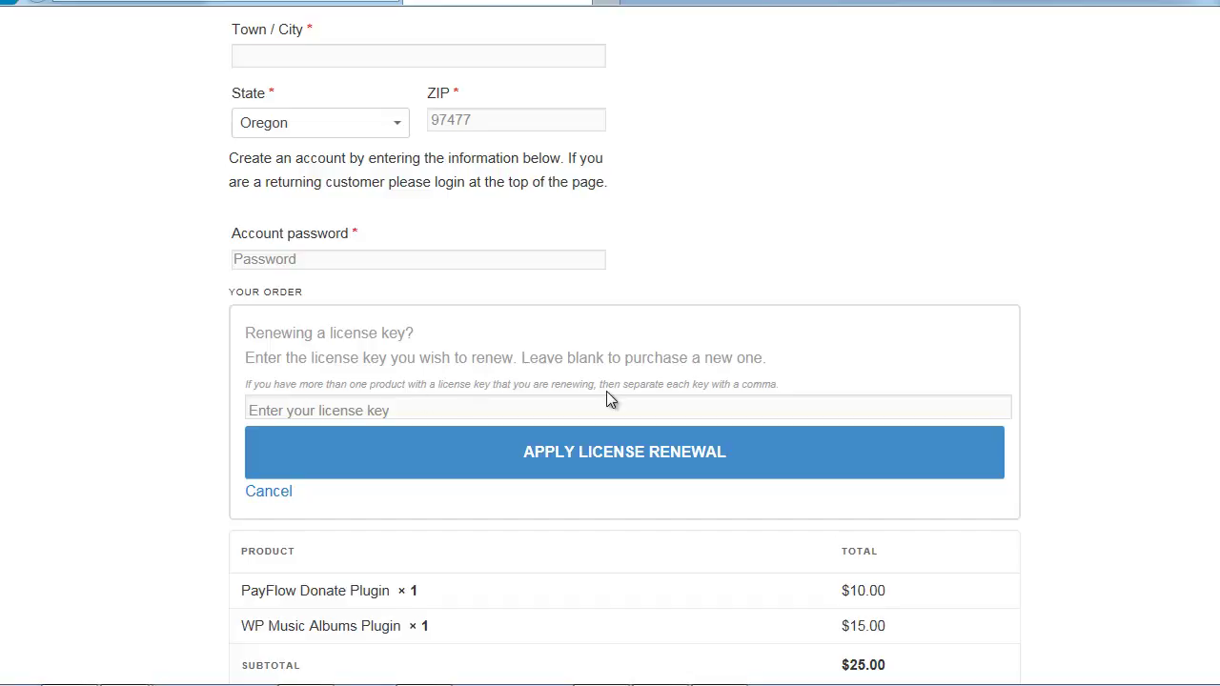
pyautogui.click(729, 411)
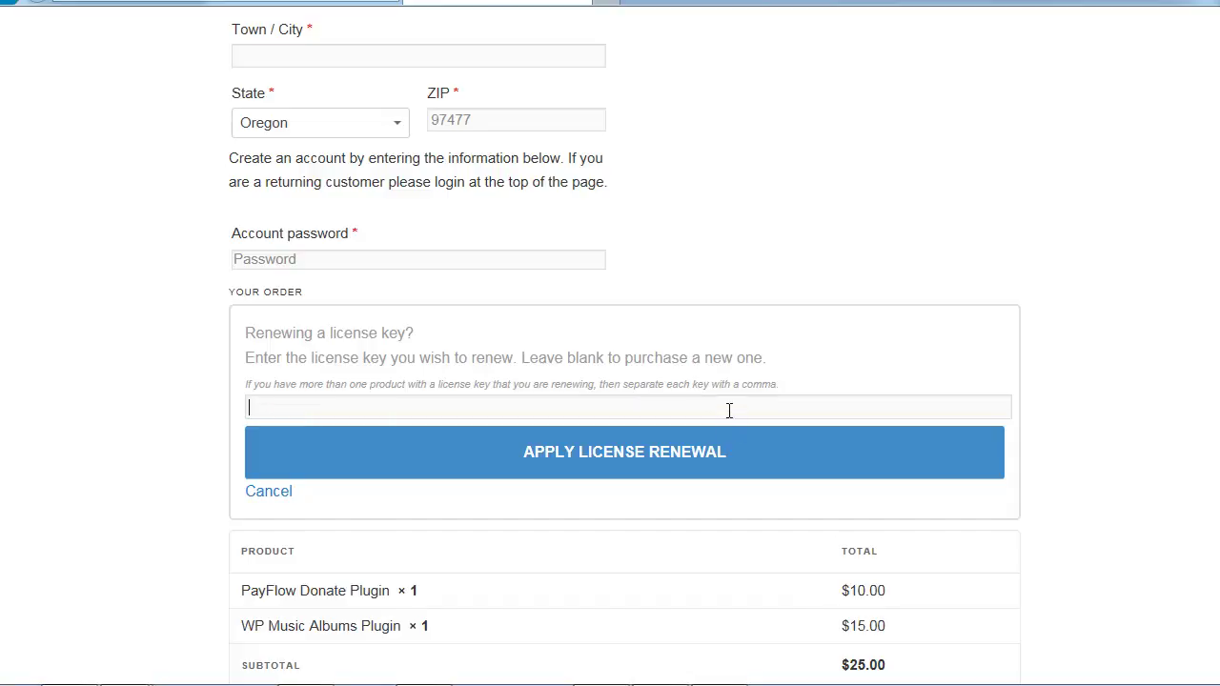
pyautogui.hotkey('ctrl', 'v')
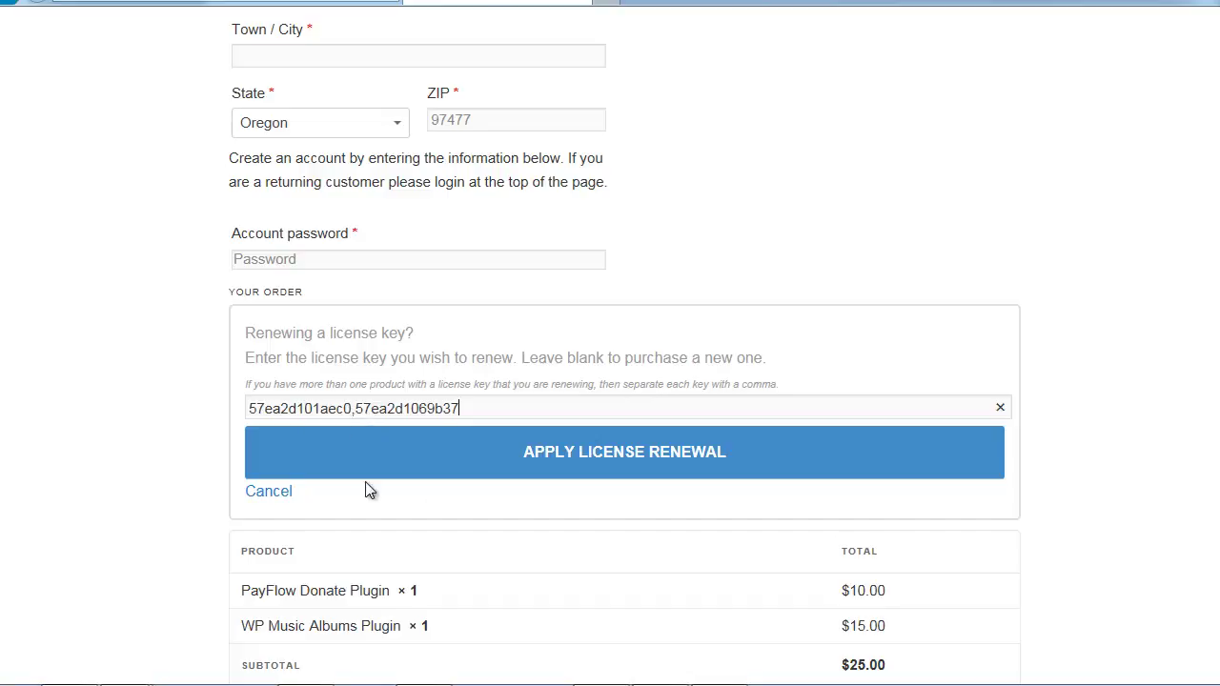
pyautogui.click(483, 452)
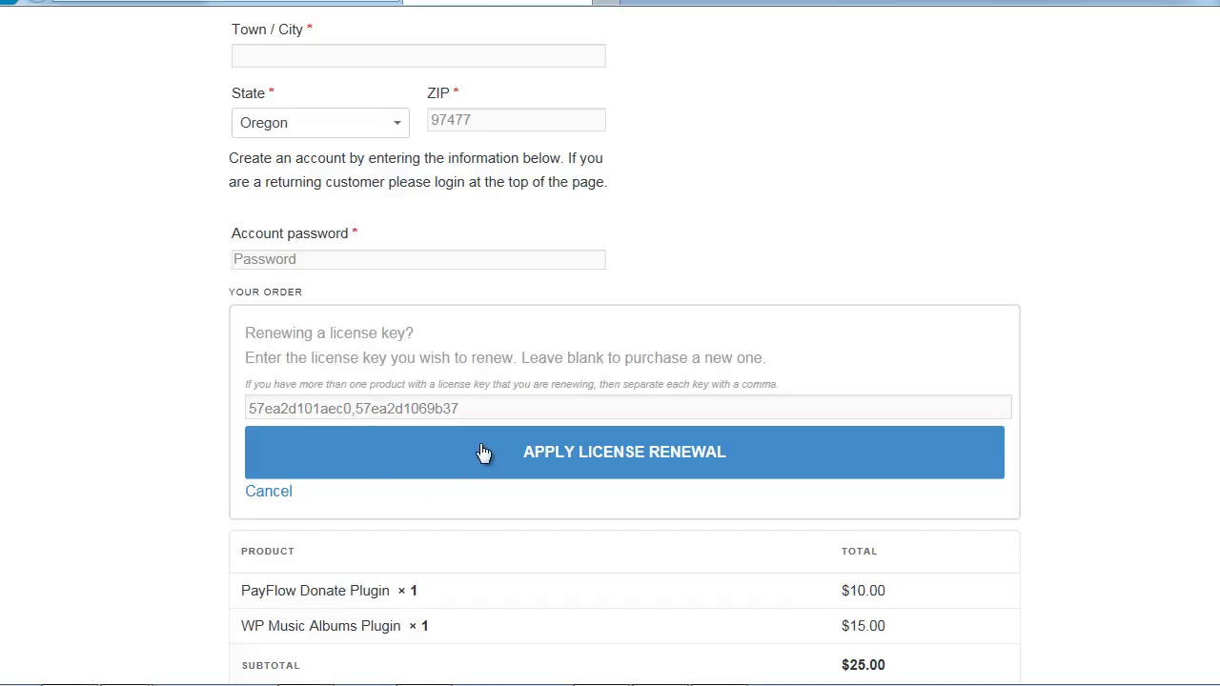
pyautogui.scroll(-4, 483, 452)
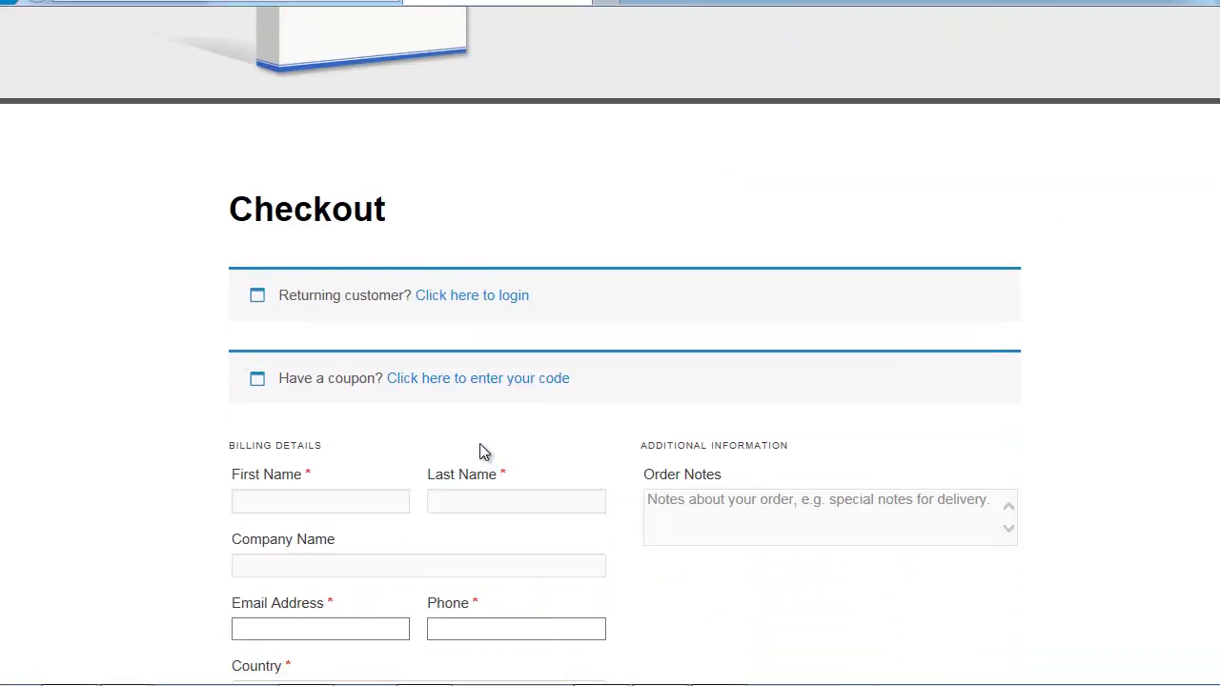
pyautogui.scroll(-10, 481, 444)
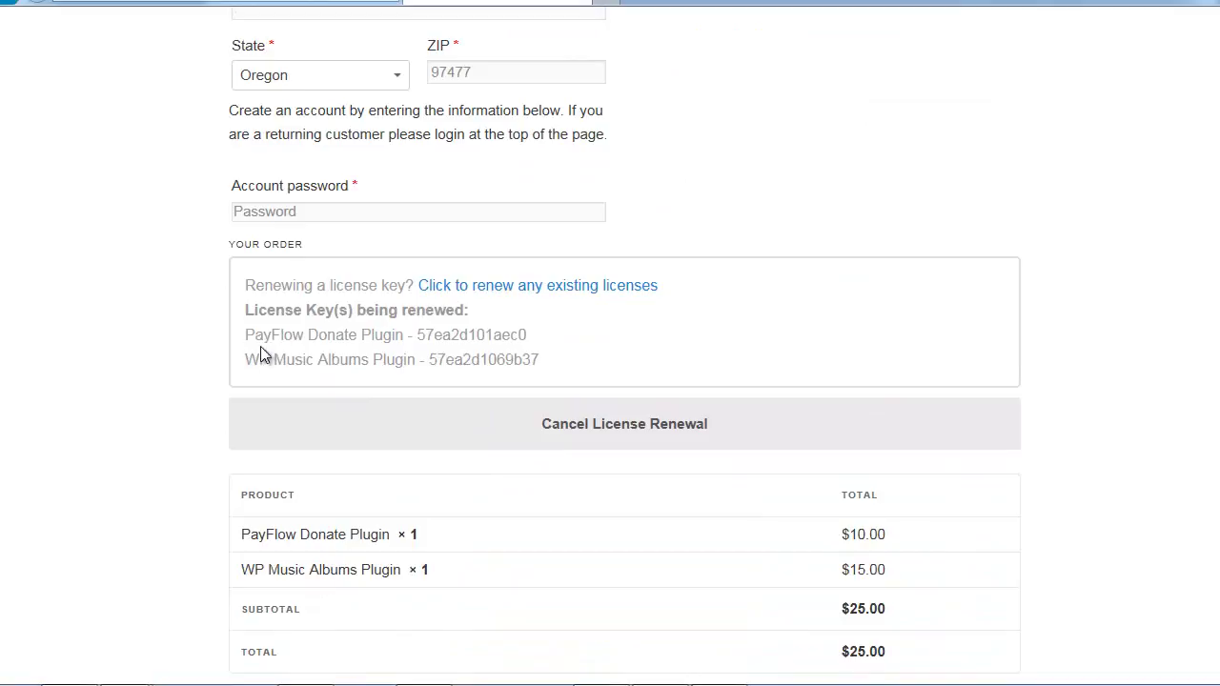
pyautogui.moveTo(247, 336); pyautogui.dragTo(246, 362)
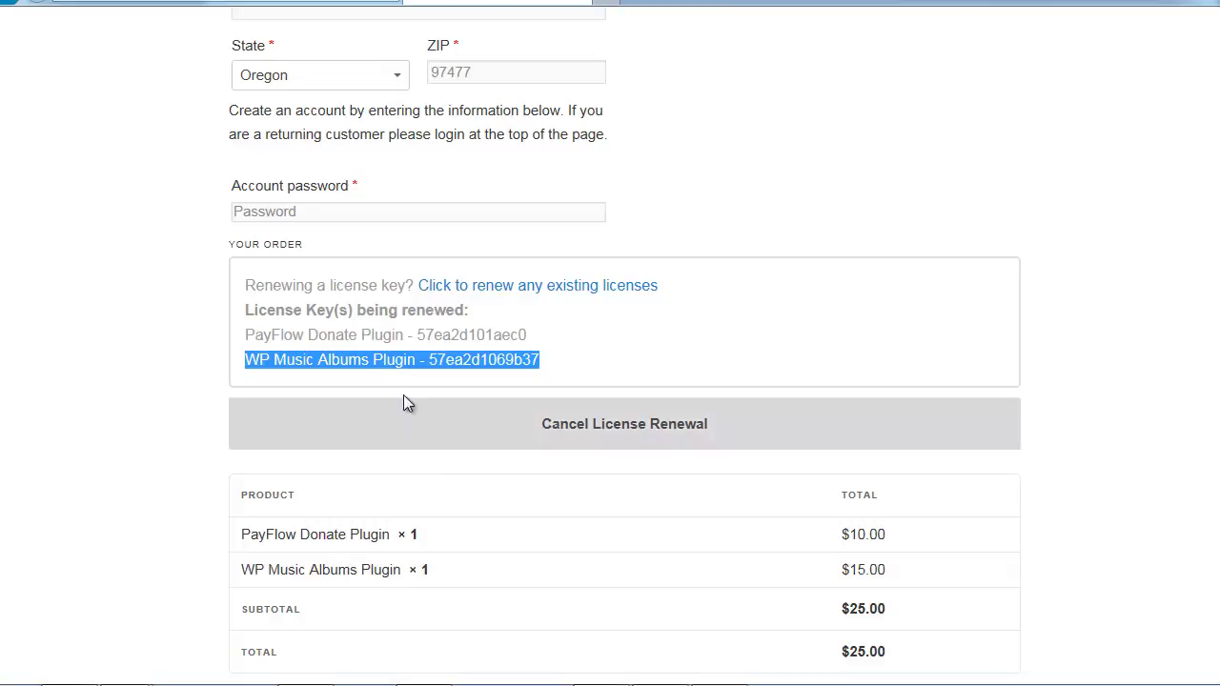
# - Cancel the license renewal and paste both keys into the reopened renewal form
pyautogui.click(531, 431)
pyautogui.scroll(-6, 527, 428)
pyautogui.scroll(-3, 527, 429)
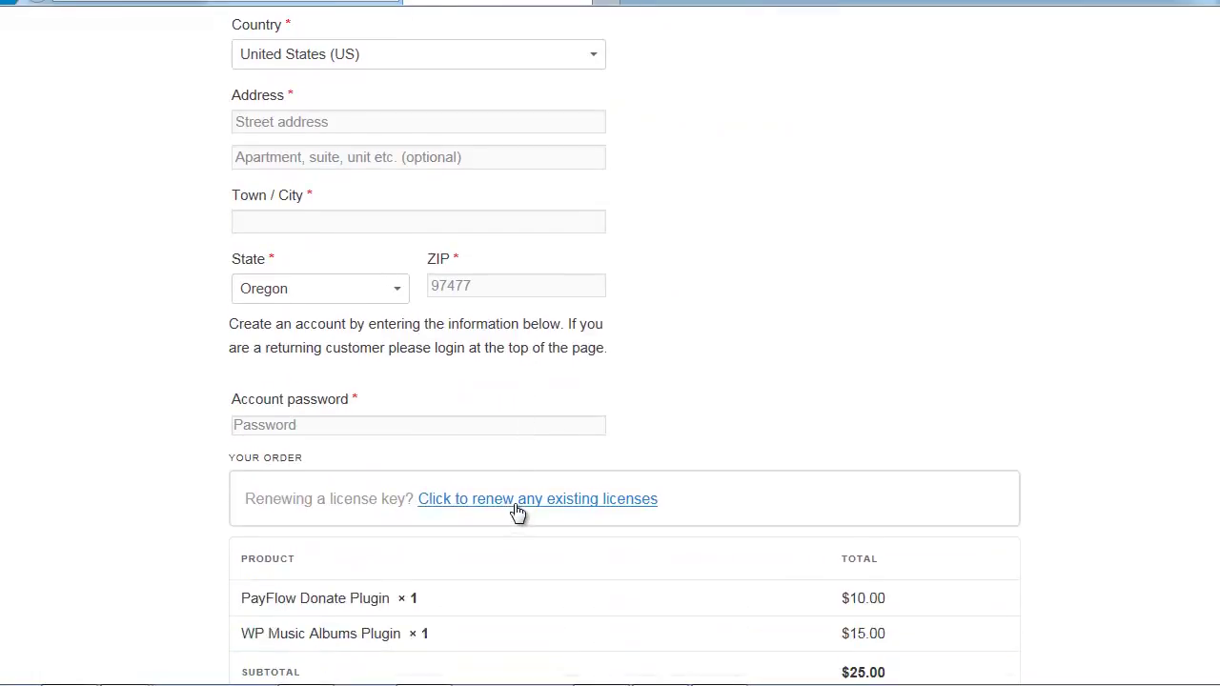
pyautogui.click(515, 506)
pyautogui.click(484, 574)
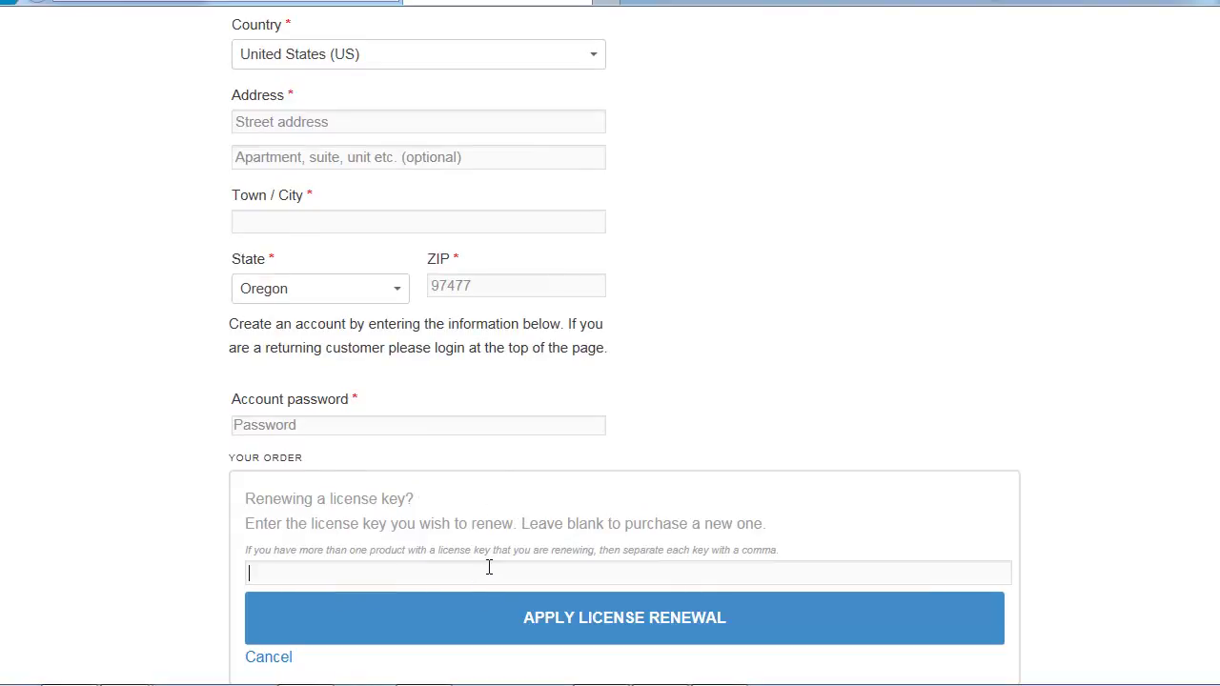
pyautogui.hotkey('ctrl', 'v')
# - Change the second key's last character to 1 and apply the renewal
pyautogui.doubleClick(462, 573)
pyautogui.click(457, 575)
pyautogui.doubleClick(453, 578)
pyautogui.click(455, 578)
pyautogui.doubleClick(454, 575)
pyautogui.click(510, 566)
pyautogui.press('BackSpace')
pyautogui.write('1')
pyautogui.click(531, 630)
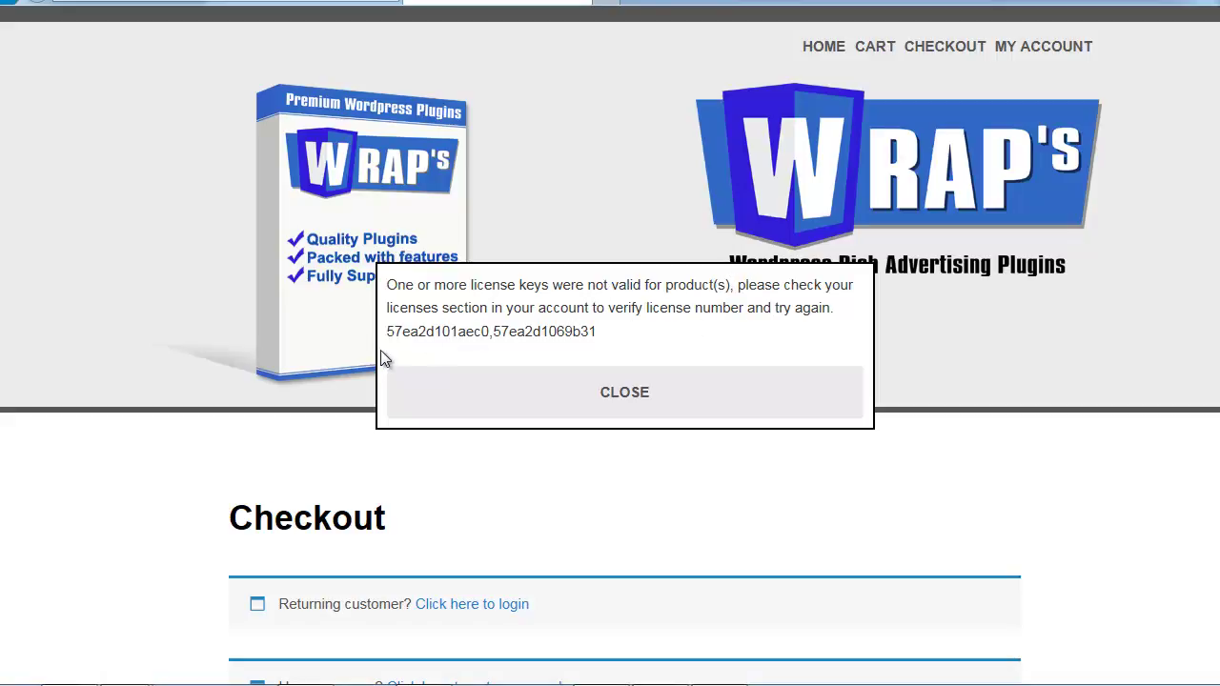
# - Close the invalid license key error and scroll back to the $25.00 order summary
pyautogui.click(562, 409)
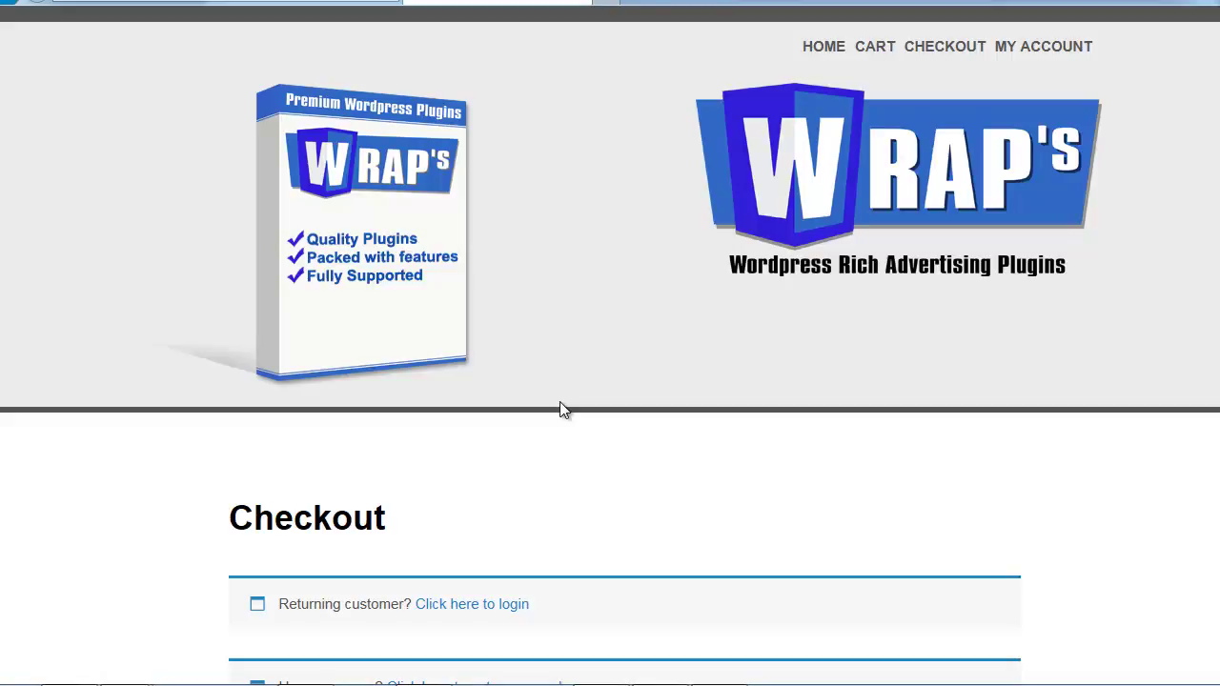
pyautogui.scroll(-5, 559, 410)
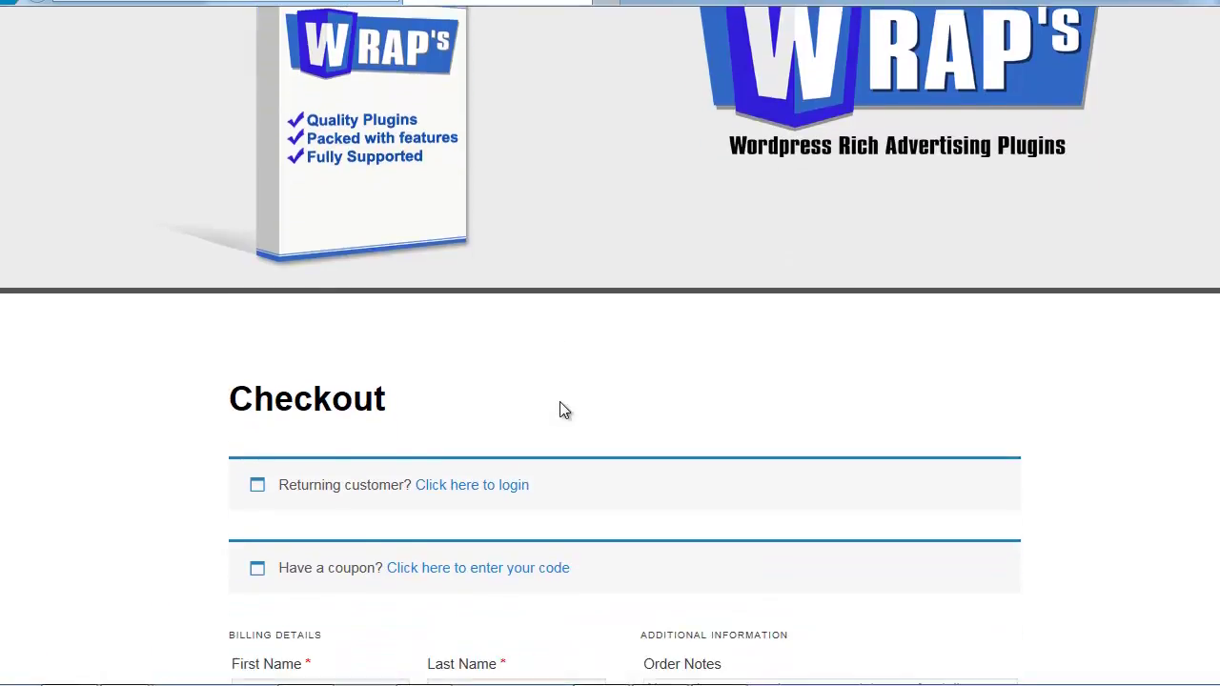
pyautogui.scroll(-5, 559, 410)
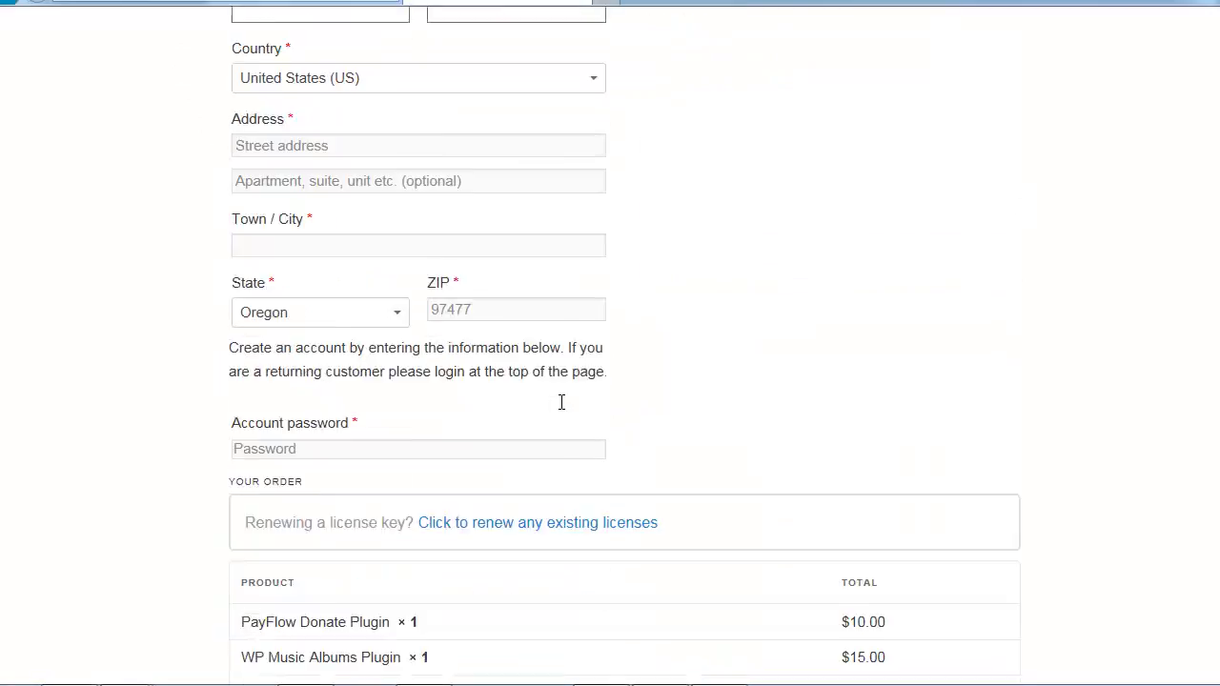
pyautogui.scroll(-1, 560, 410)
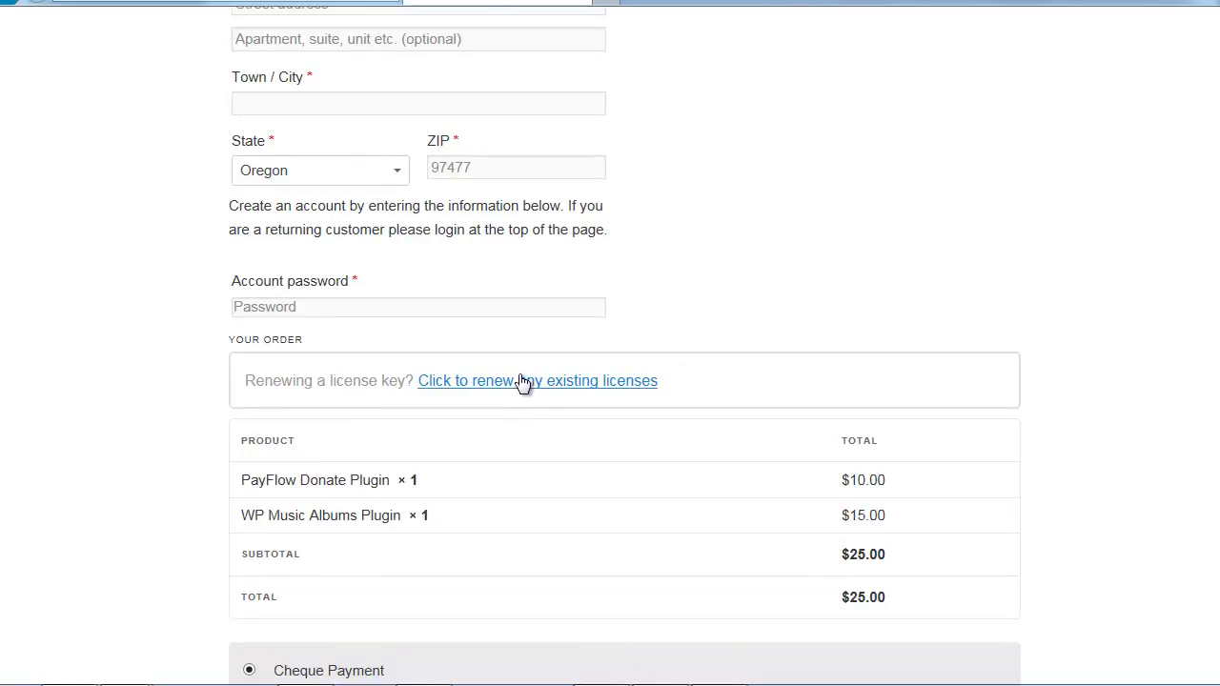
pyautogui.scroll(-2, 519, 373)
pyautogui.scroll(2, 518, 374)
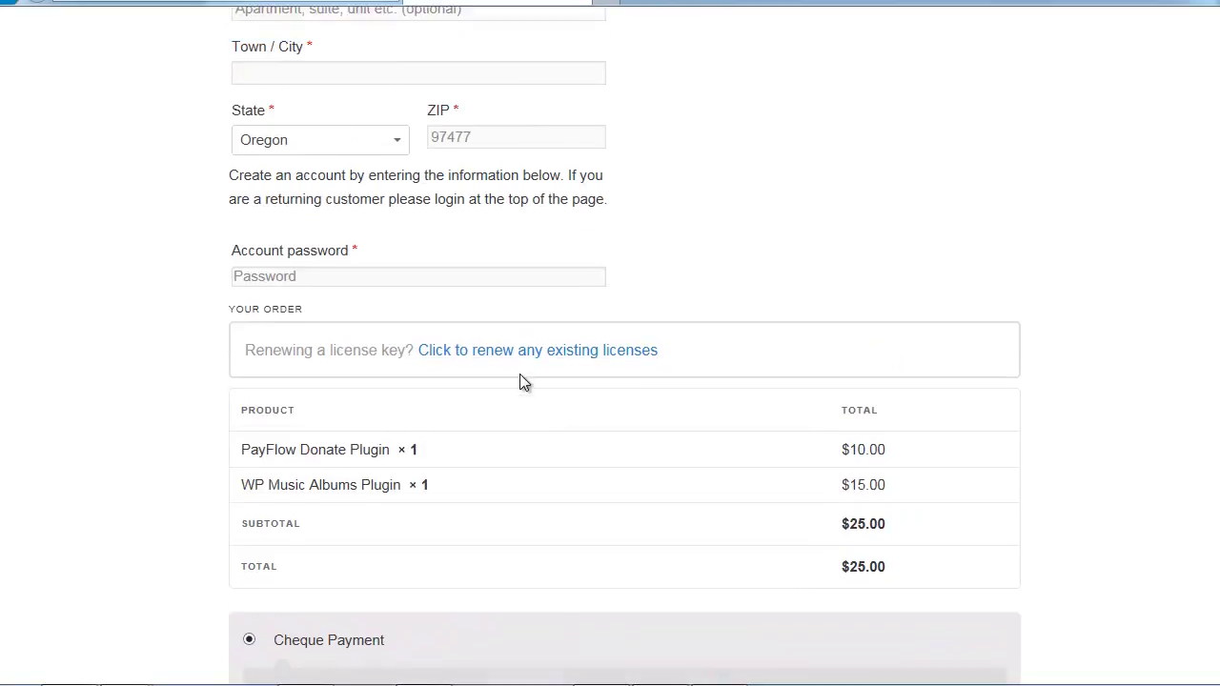
pyautogui.click(520, 365)
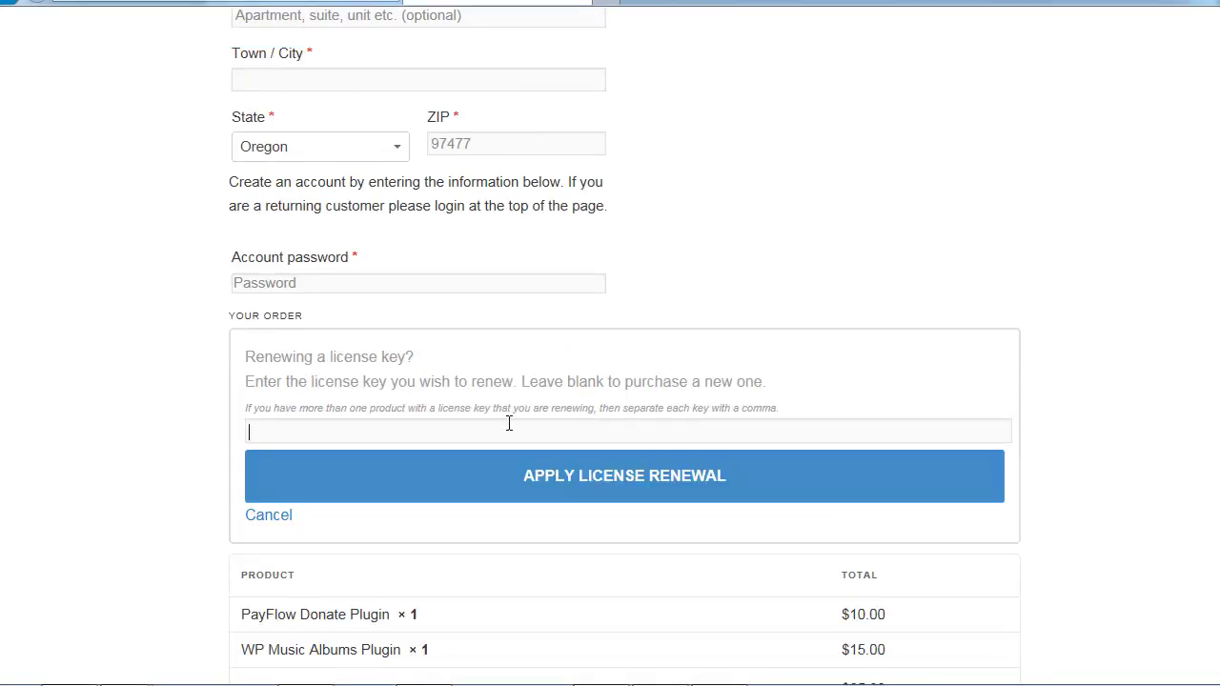
pyautogui.hotkey('ctrl', 'v')
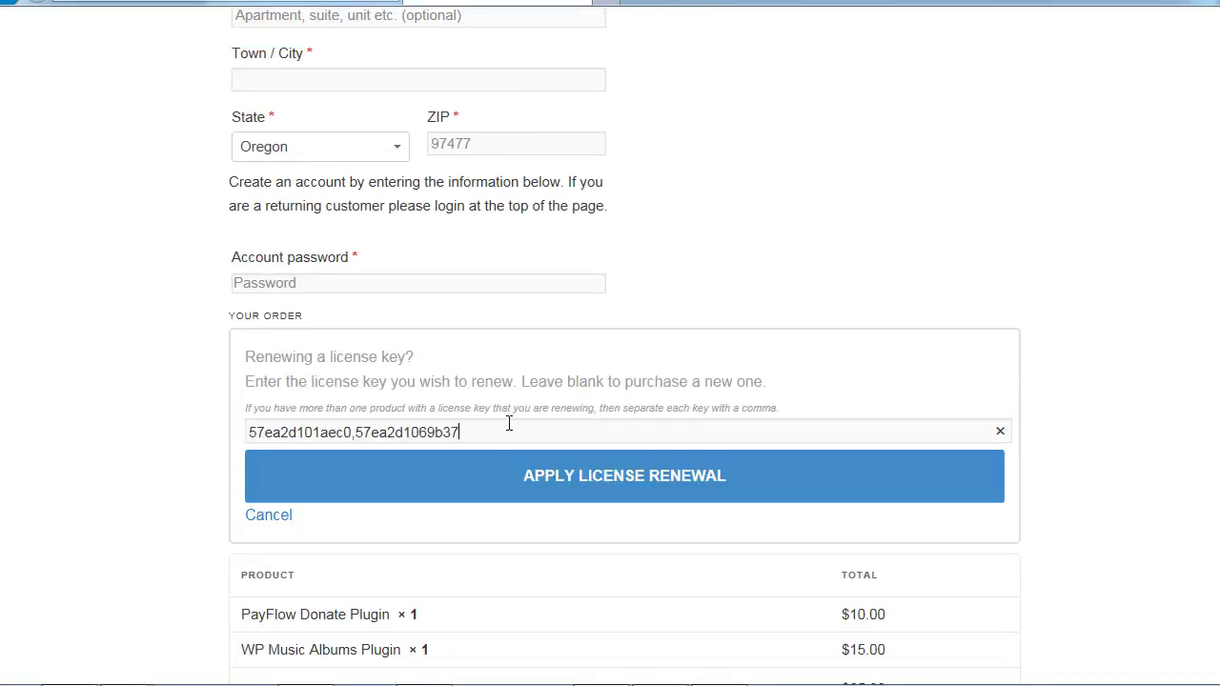
pyautogui.click(666, 486)
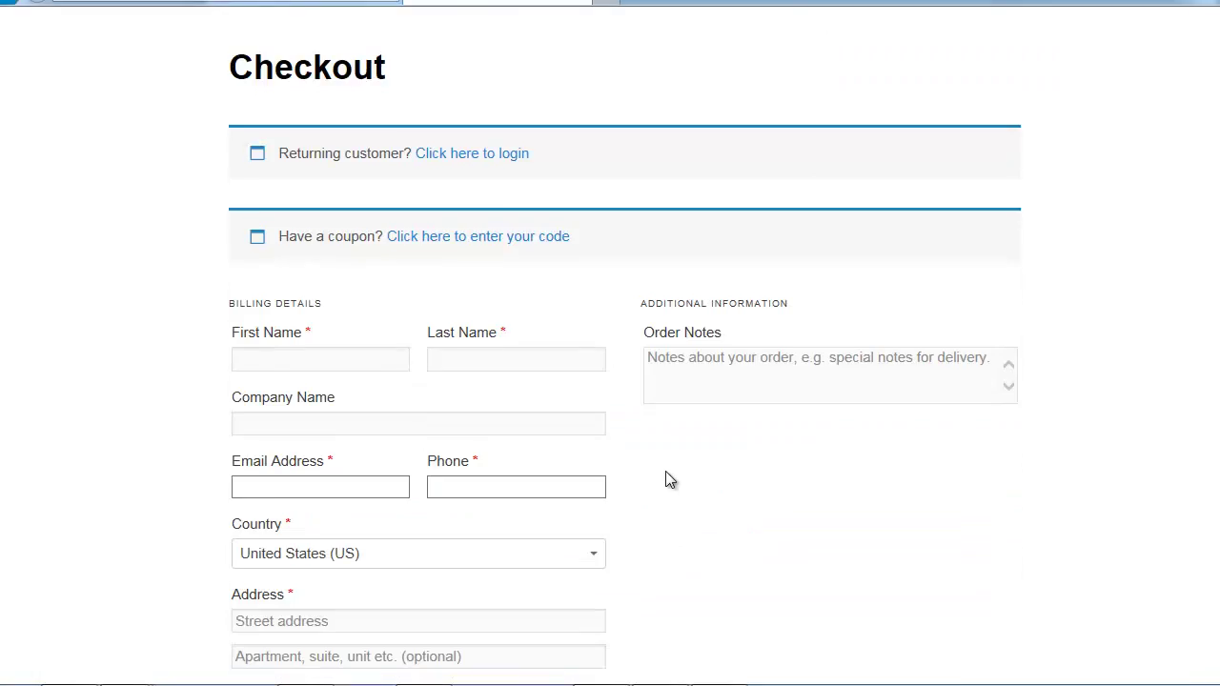
pyautogui.scroll(-8, 666, 472)
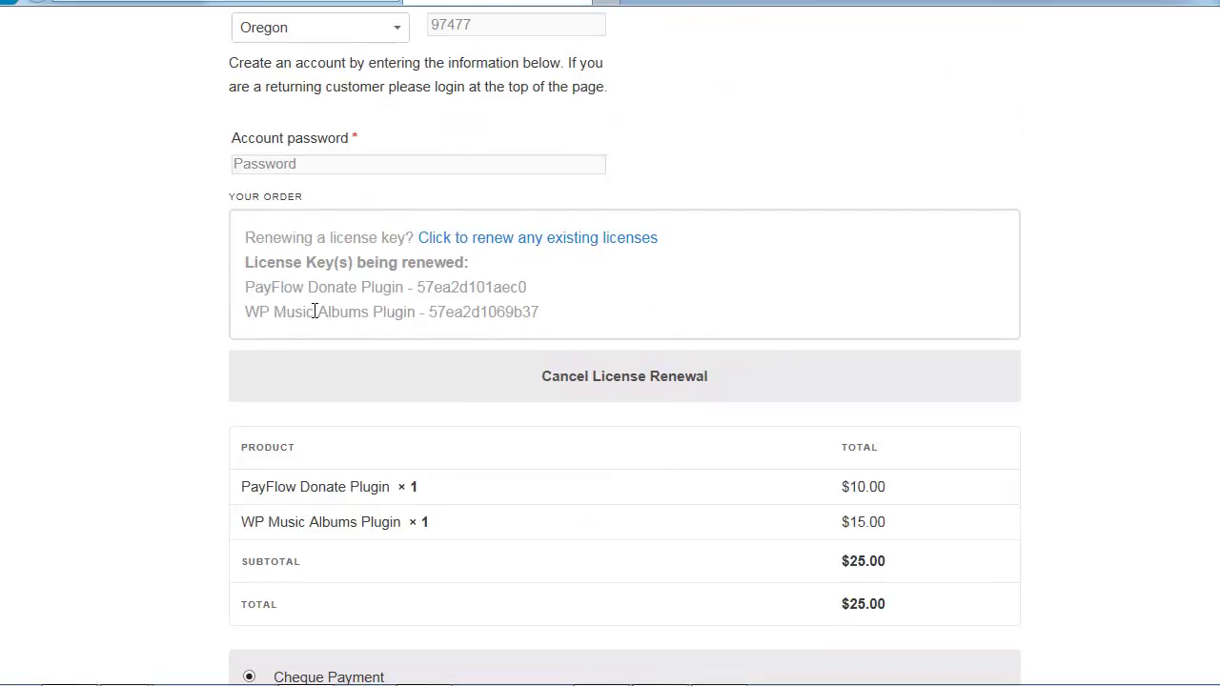
pyautogui.moveTo(238, 291); pyautogui.dragTo(620, 321)
pyautogui.click(620, 321)
pyautogui.scroll(1, 559, 311)
pyautogui.scroll(-1, 581, 303)
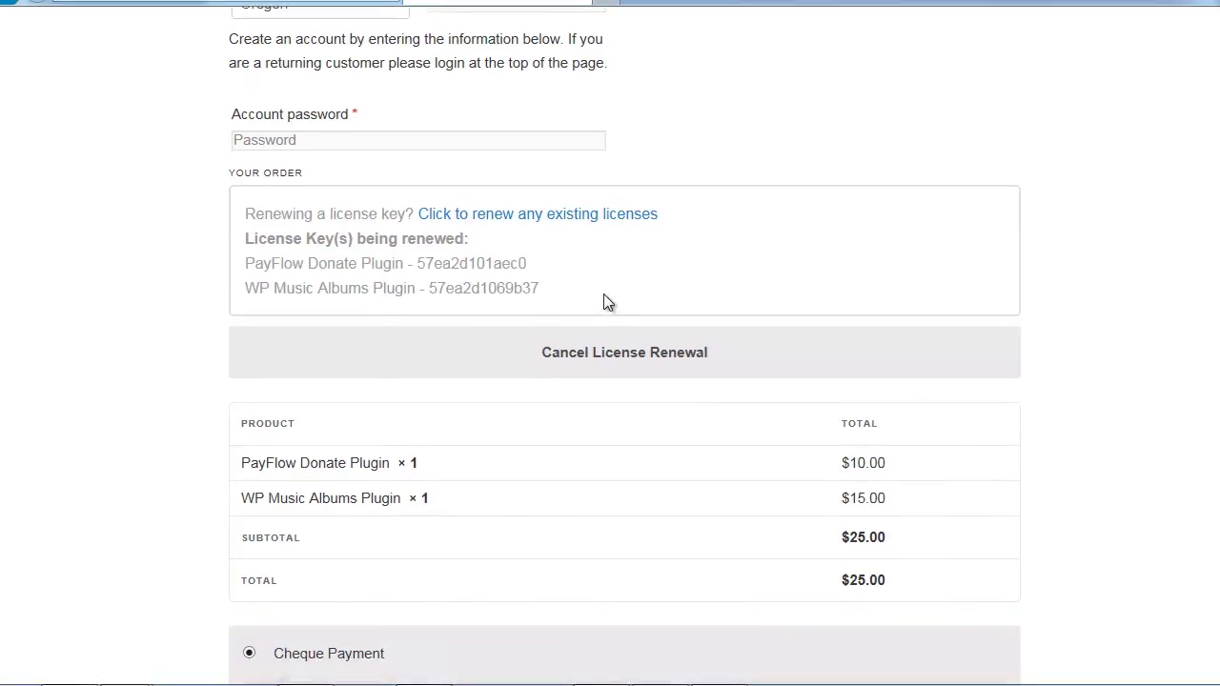
pyautogui.click(555, 350)
pyautogui.scroll(-10, 555, 352)
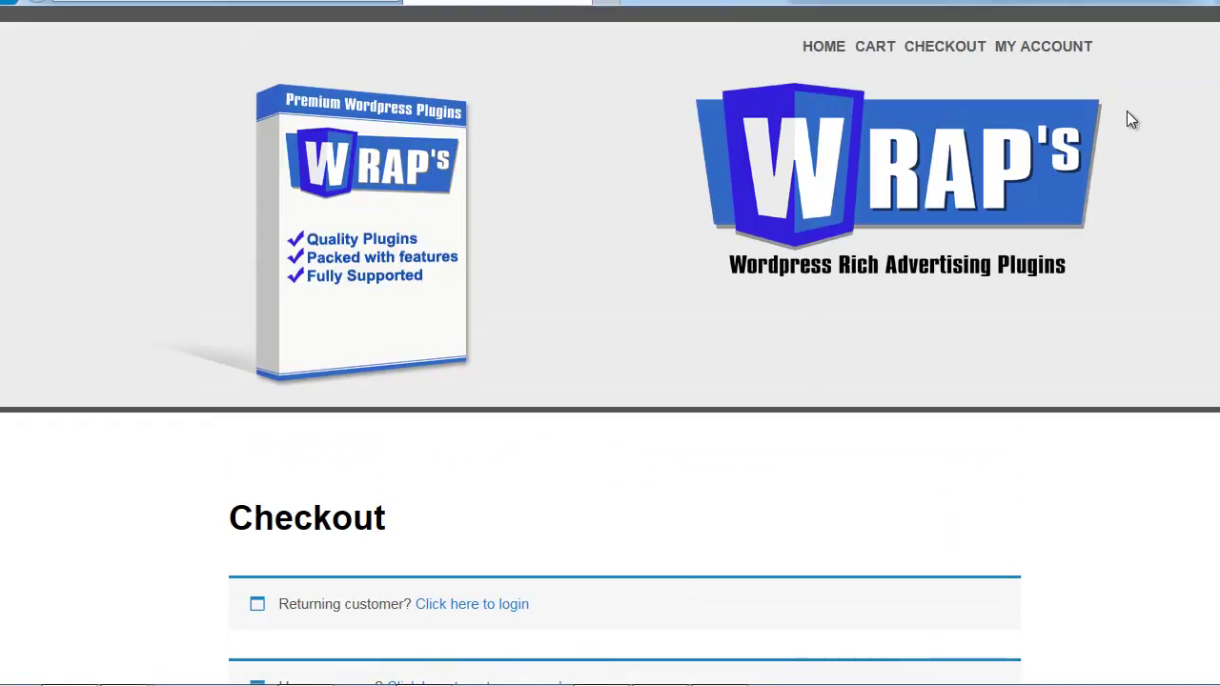
# - Remove PayFlow Donate Plugin and WP Music Albums Plugin from the cart
pyautogui.click(875, 48)
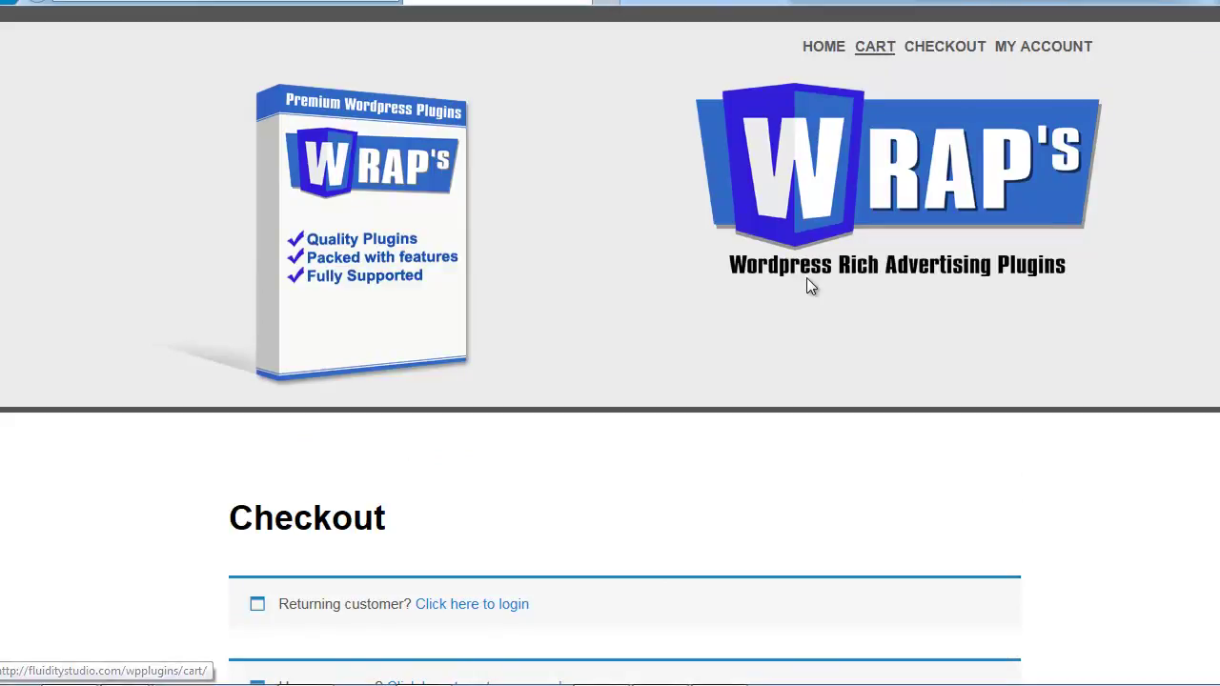
pyautogui.scroll(-3, 435, 505)
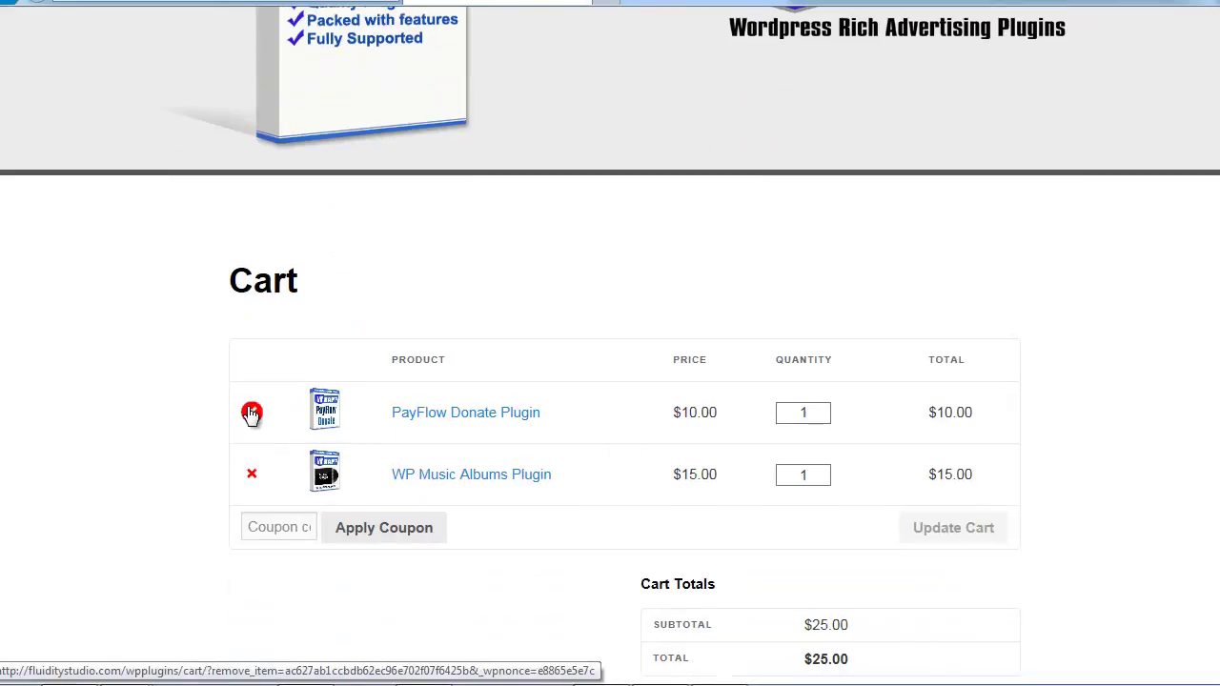
pyautogui.click(250, 474)
pyautogui.click(253, 494)
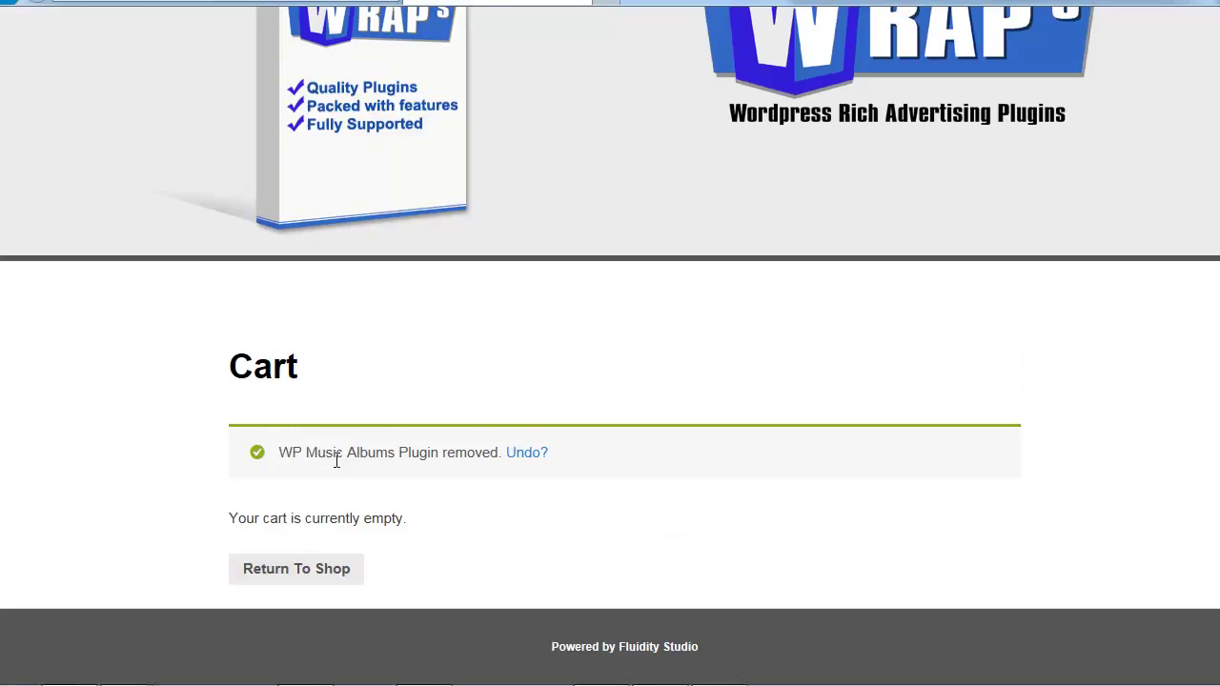
pyautogui.scroll(2, 921, 158)
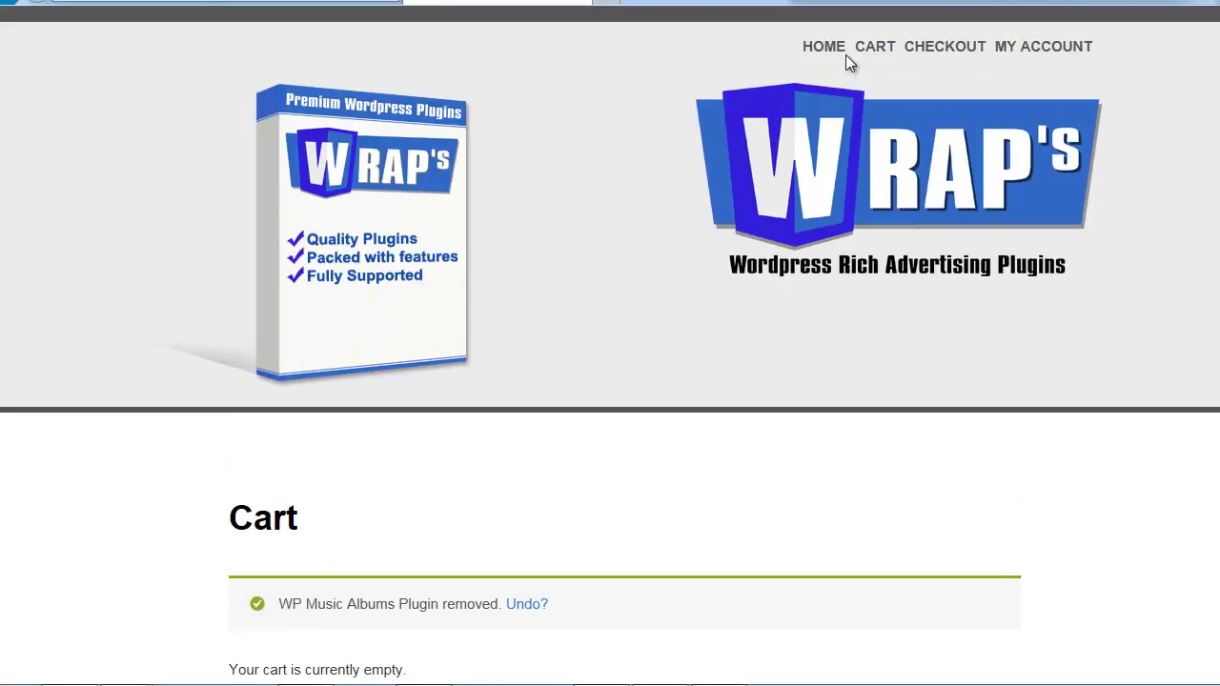
# - Try to check out with the now-empty cart
pyautogui.click(921, 52)
pyautogui.scroll(-3, 449, 371)
pyautogui.scroll(-2, 610, 396)
pyautogui.scroll(2, 601, 410)
pyautogui.scroll(-2, 595, 409)
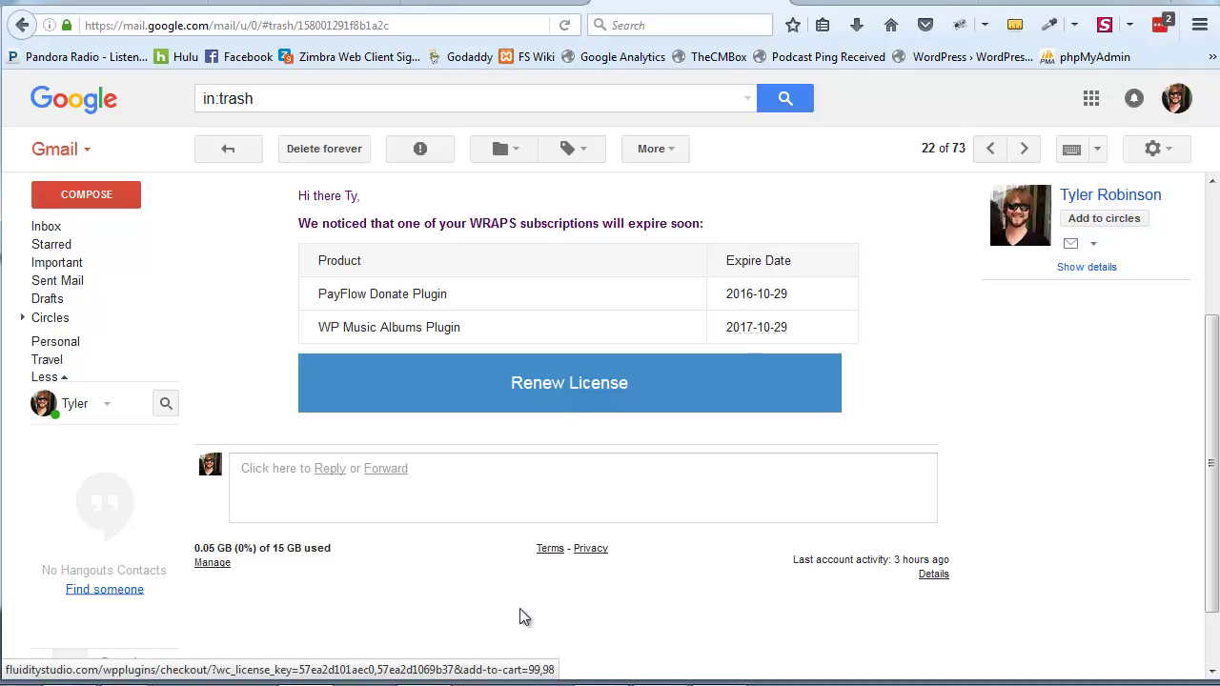
# - Copy the expiry email's Renew License link address, then go back to the empty WRAPS cart in Internet Explorer
pyautogui.click(600, 667)
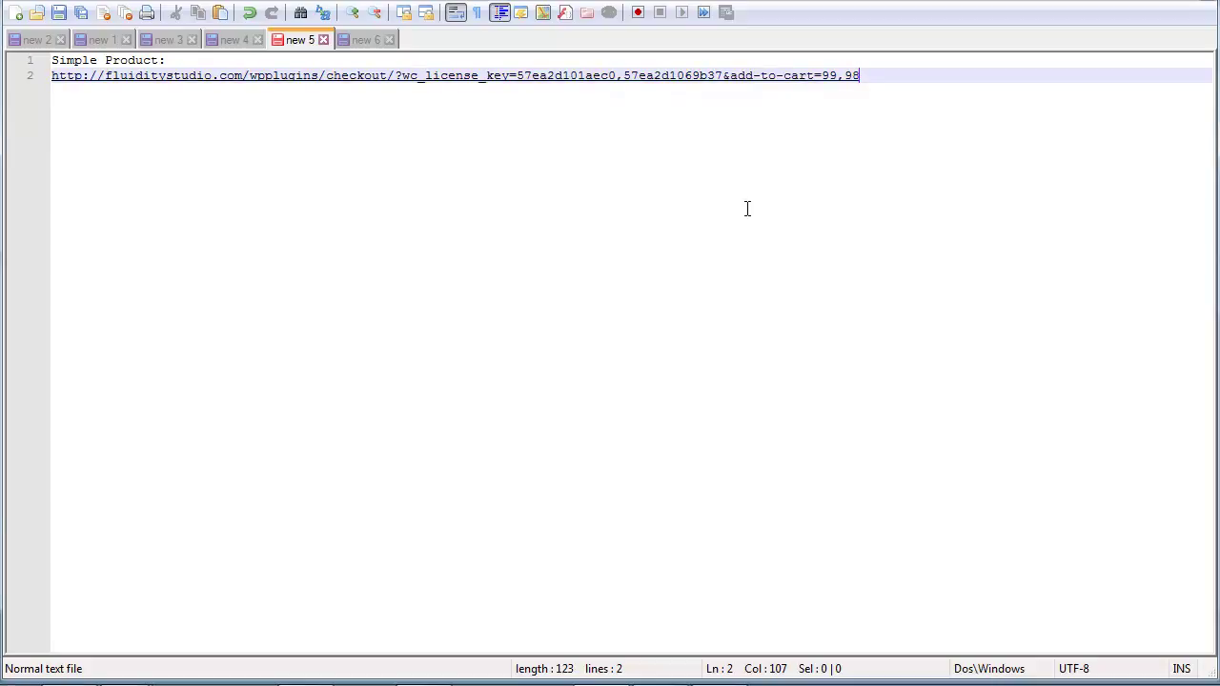
pyautogui.hotkey('alt', 'Tab')
pyautogui.rightClick(585, 401)
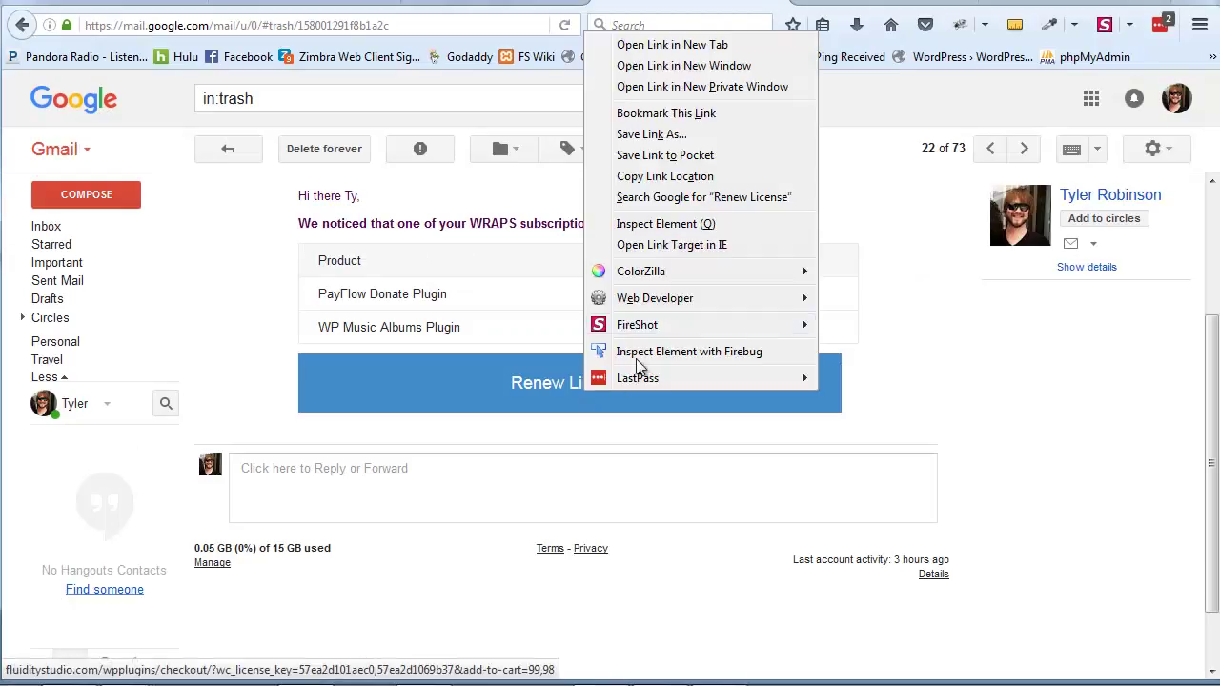
pyautogui.click(672, 181)
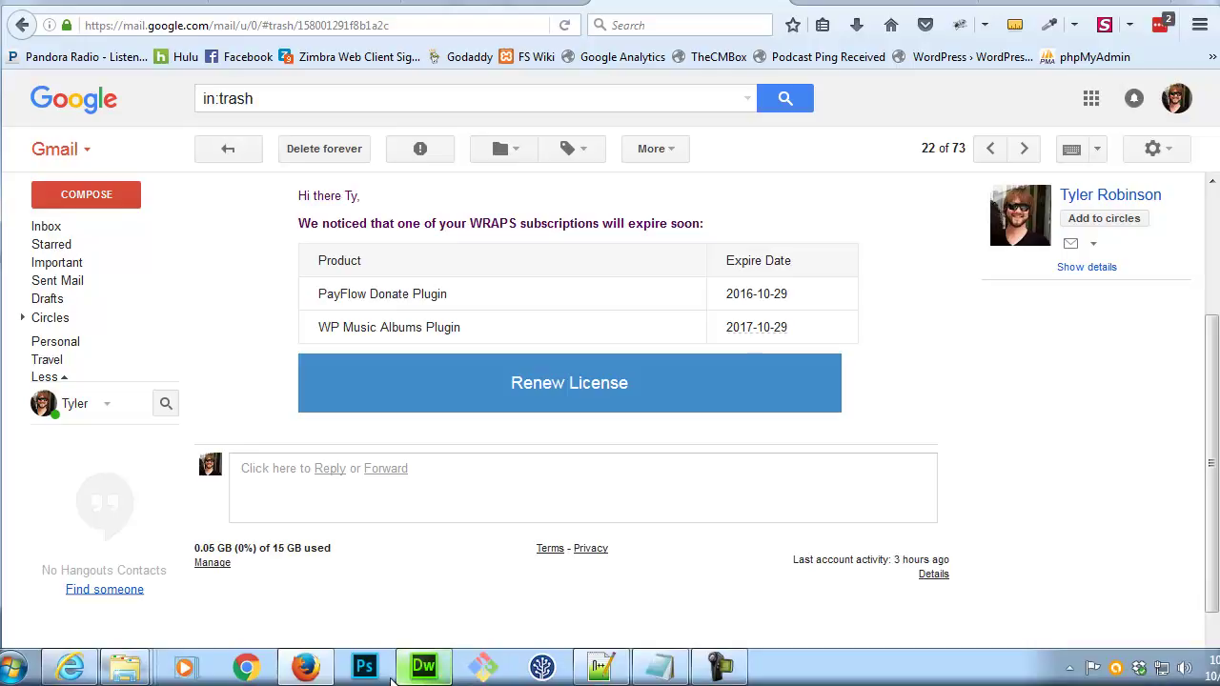
pyautogui.click(81, 679)
pyautogui.scroll(2, 182, 364)
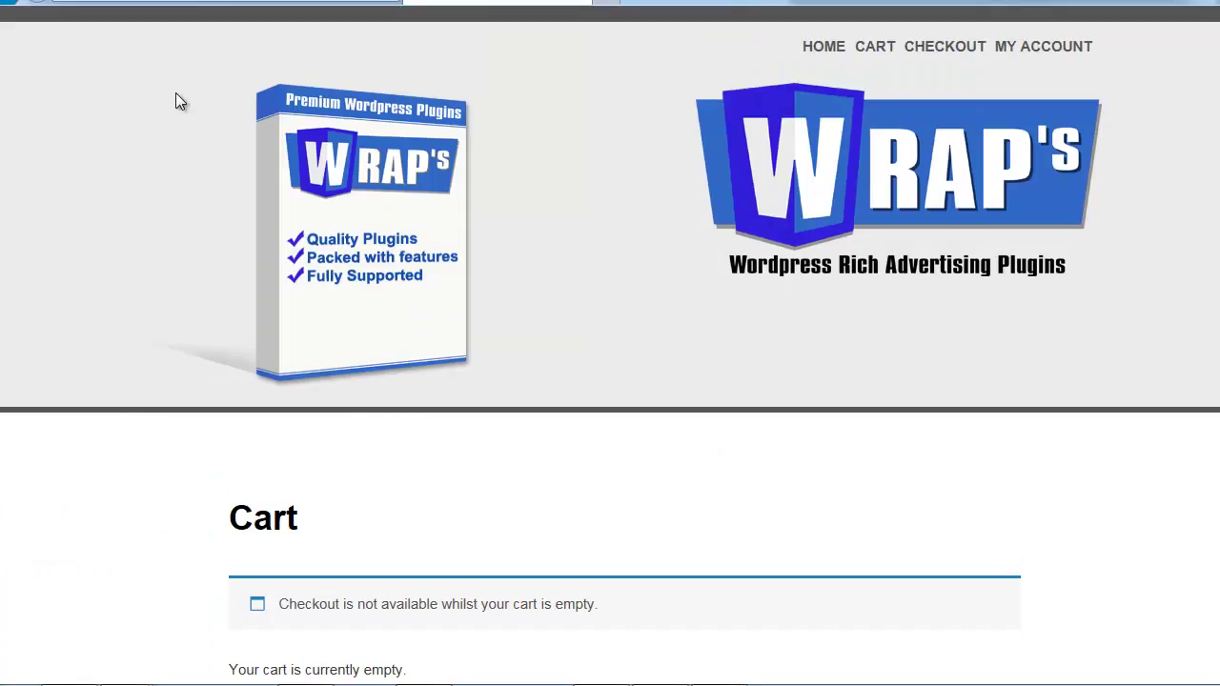
# - Load the renewal link in Internet Explorer and review the checkout renewing PayFlow Donate and WP Music Albums licenses
pyautogui.click(244, 19)
pyautogui.press('Escape')
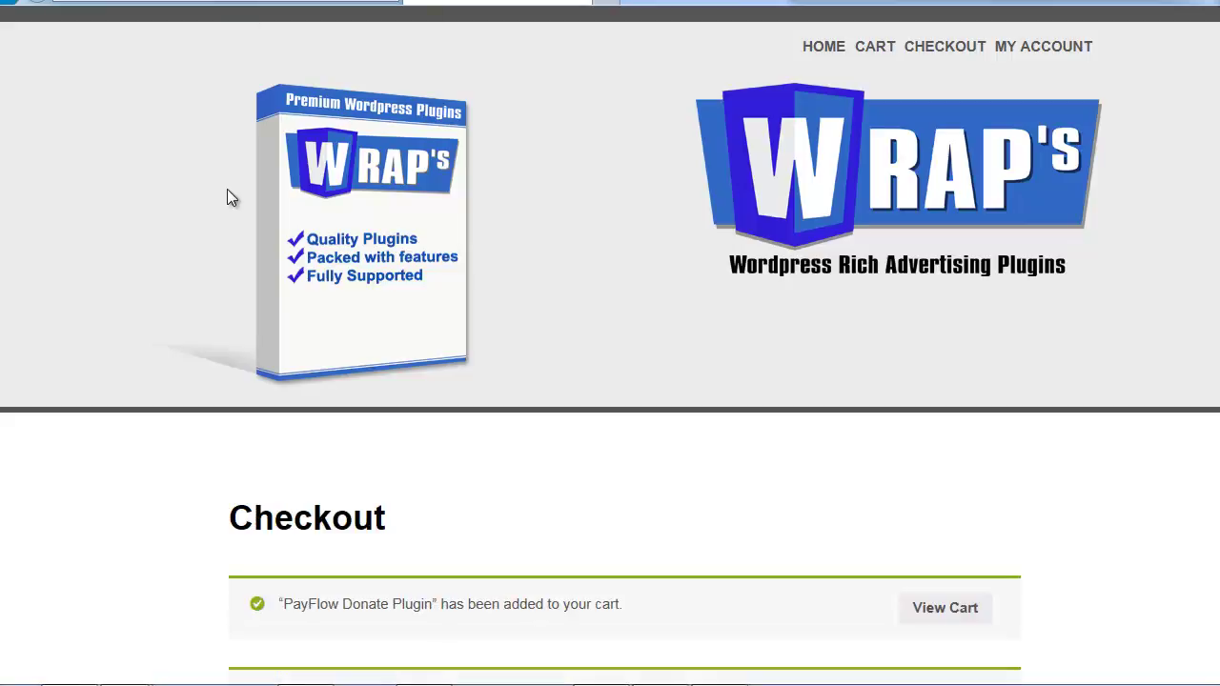
pyautogui.scroll(-2, 228, 197)
pyautogui.scroll(-9, 447, 360)
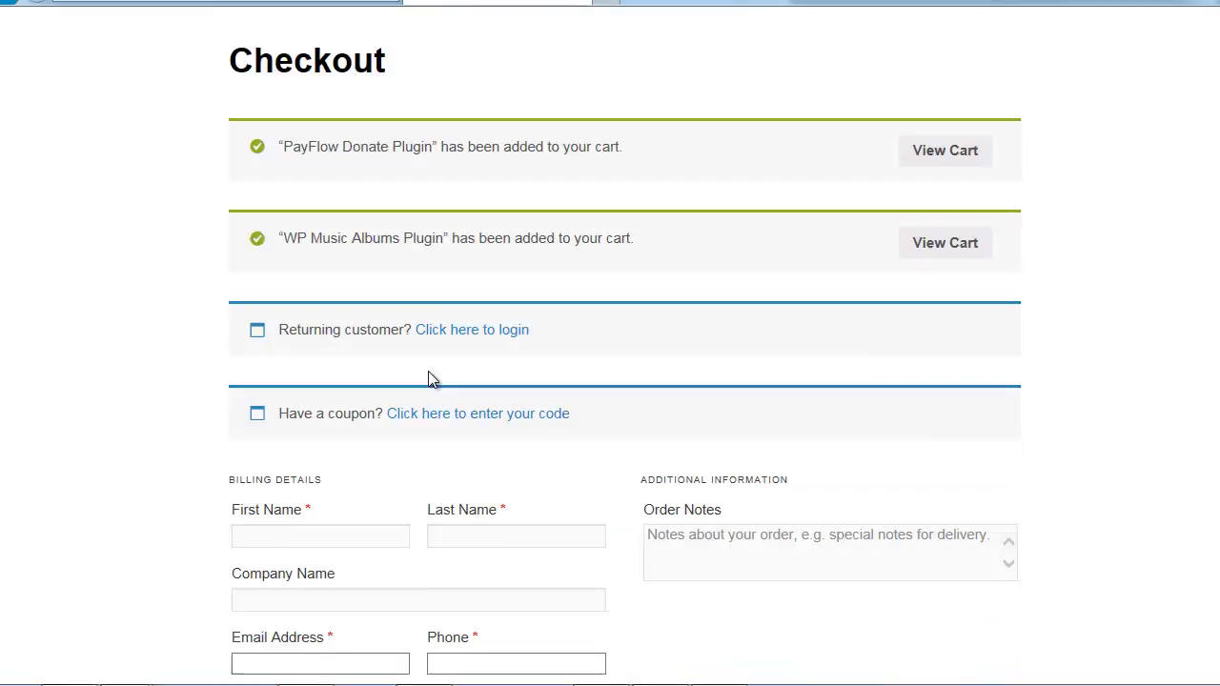
pyautogui.scroll(-3, 428, 378)
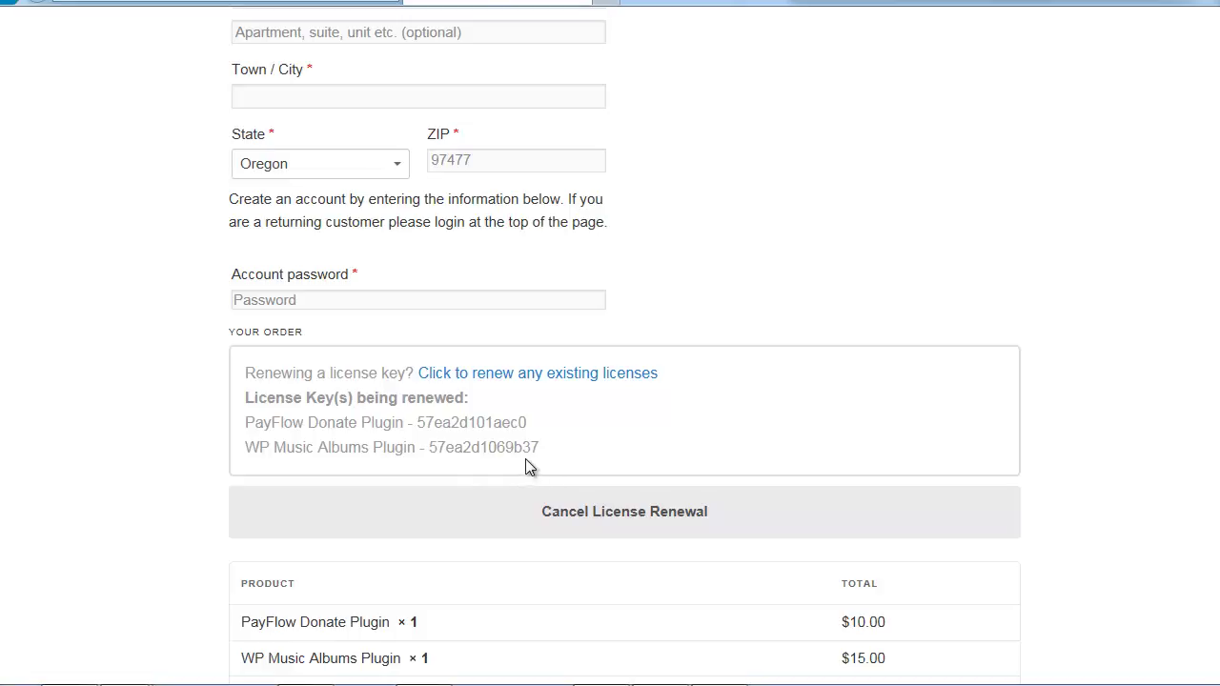
pyautogui.scroll(-3, 529, 465)
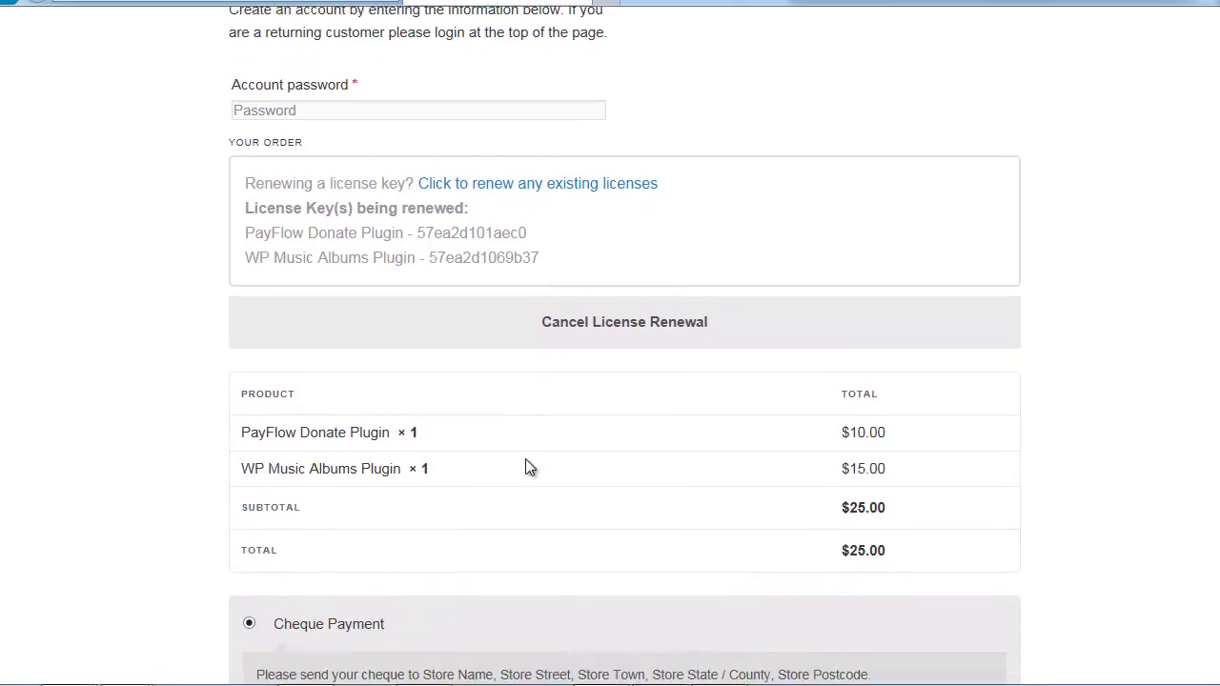
pyautogui.scroll(-2, 529, 465)
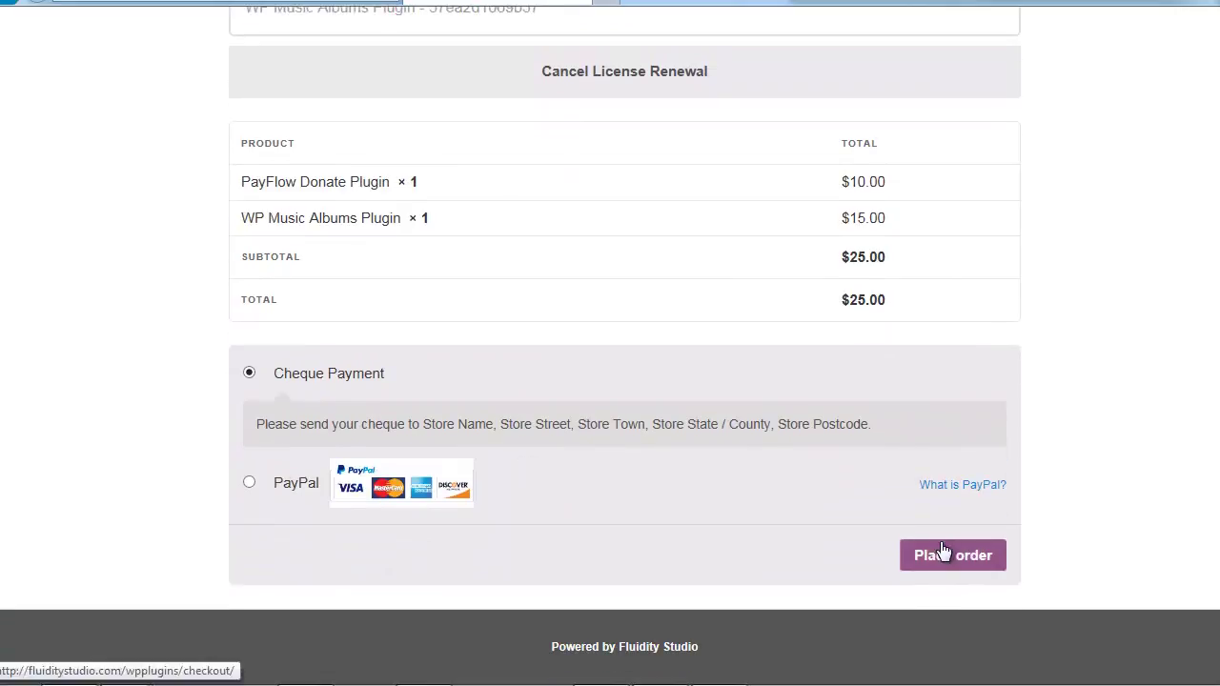
pyautogui.scroll(3, 571, 410)
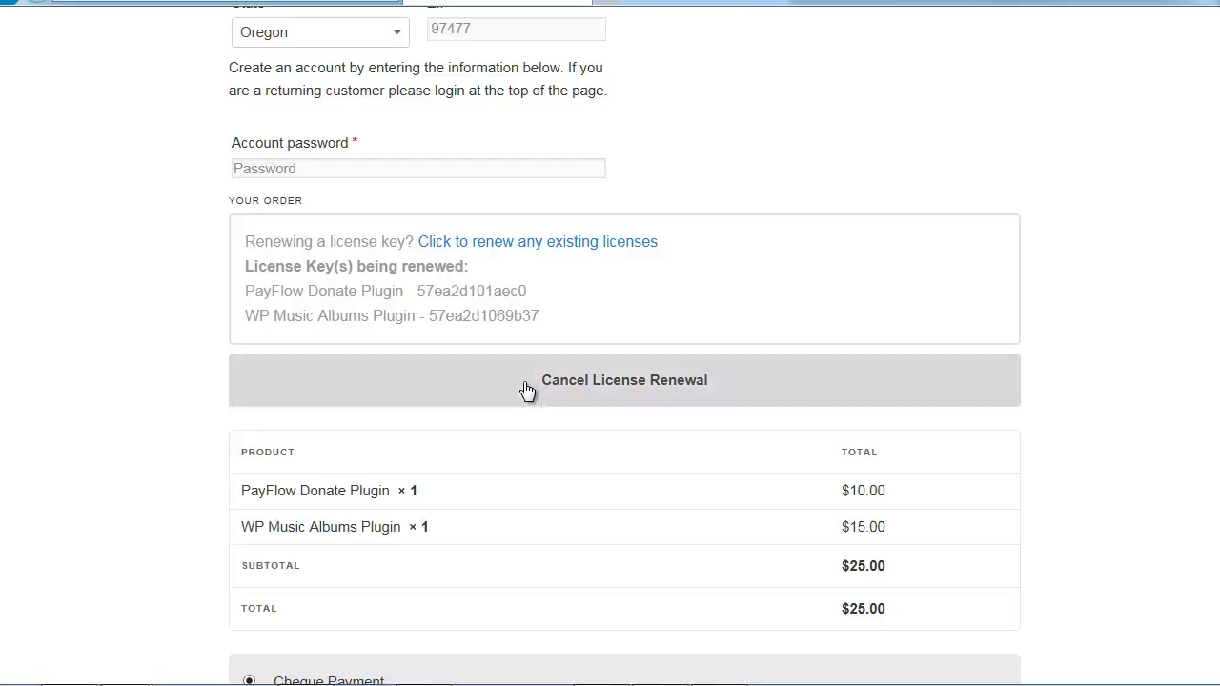
pyautogui.scroll(5, 610, 370)
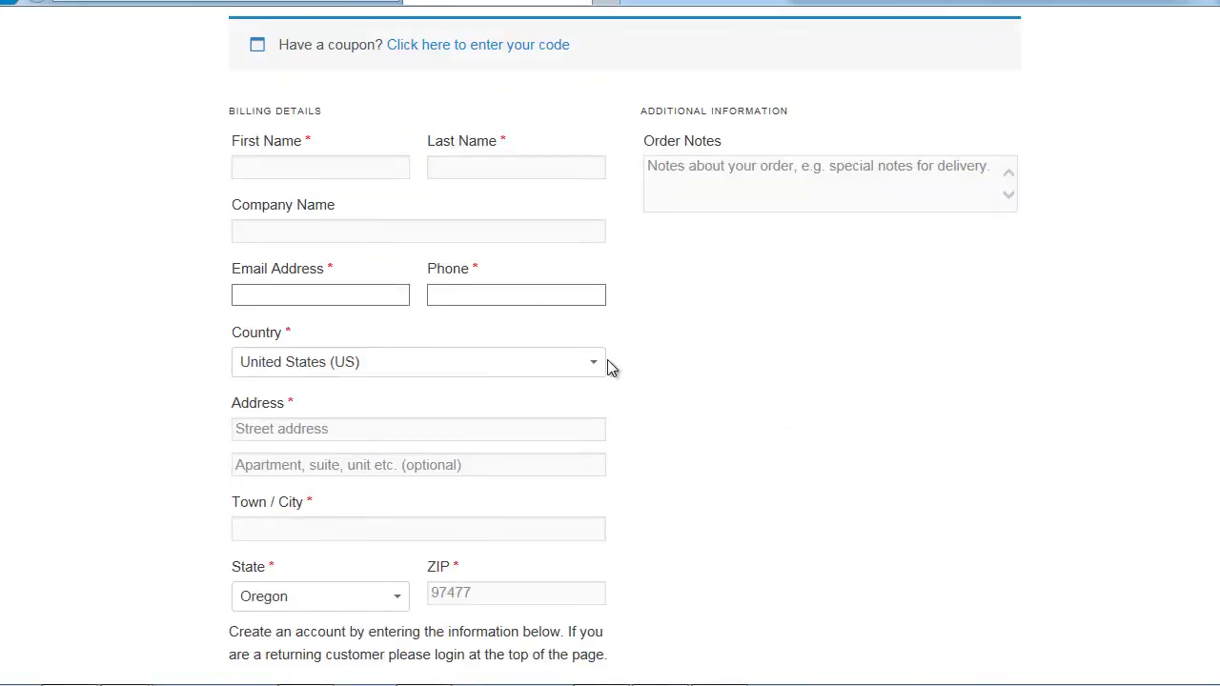
pyautogui.scroll(7, 610, 368)
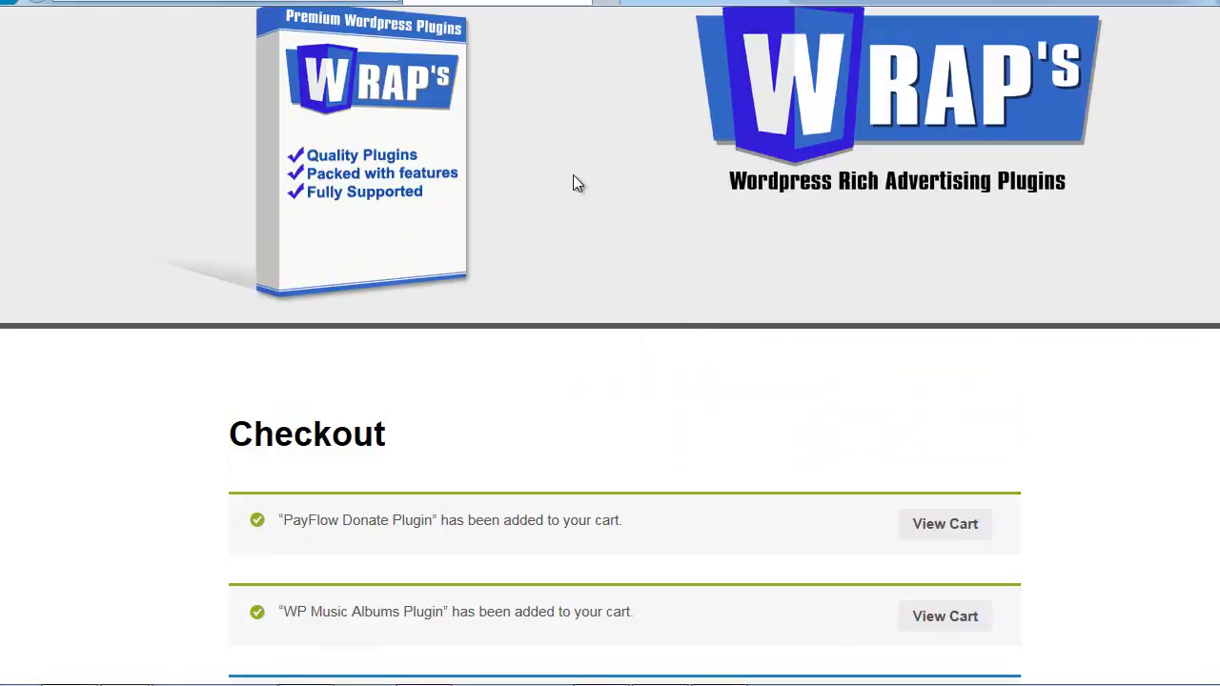
pyautogui.click(472, 679)
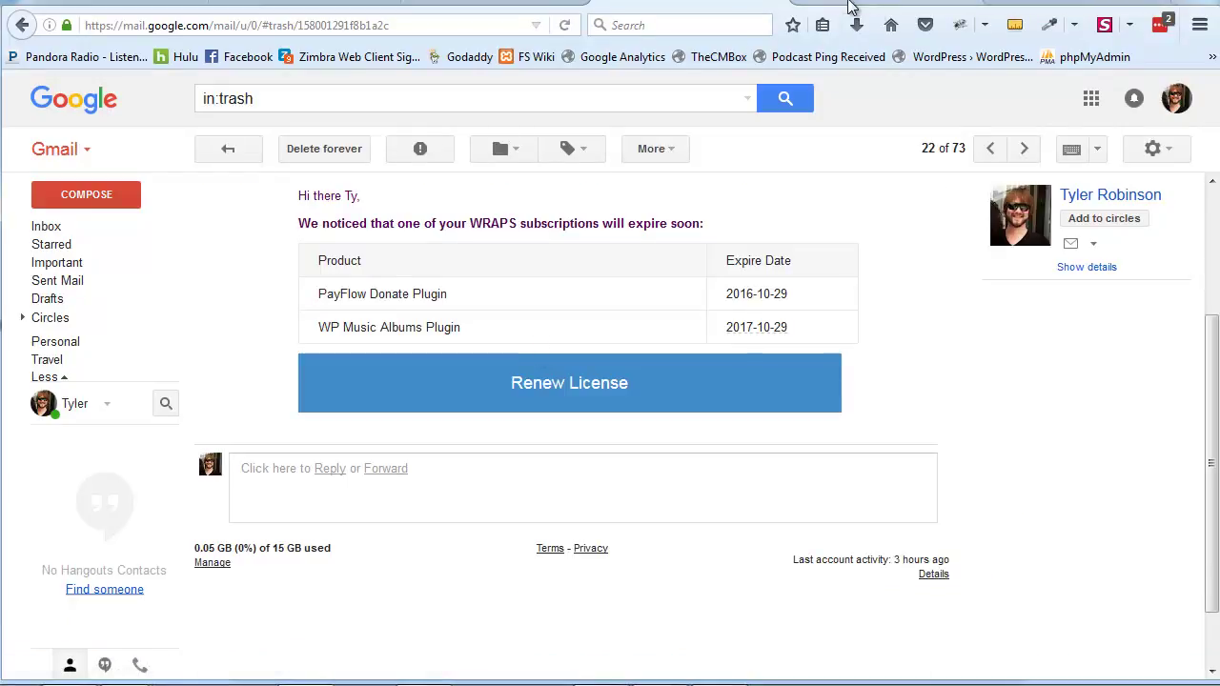
pyautogui.click(851, 8)
pyautogui.scroll(-3, 601, 254)
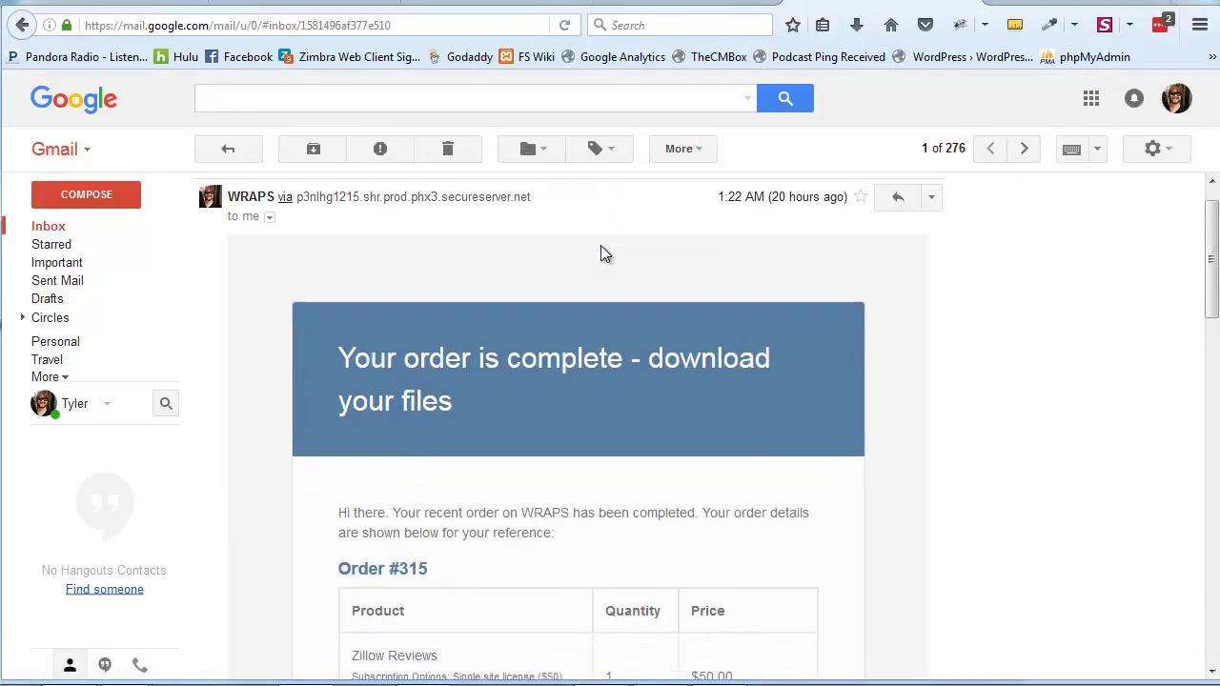
pyautogui.scroll(-5, 600, 253)
pyautogui.scroll(-3, 452, 301)
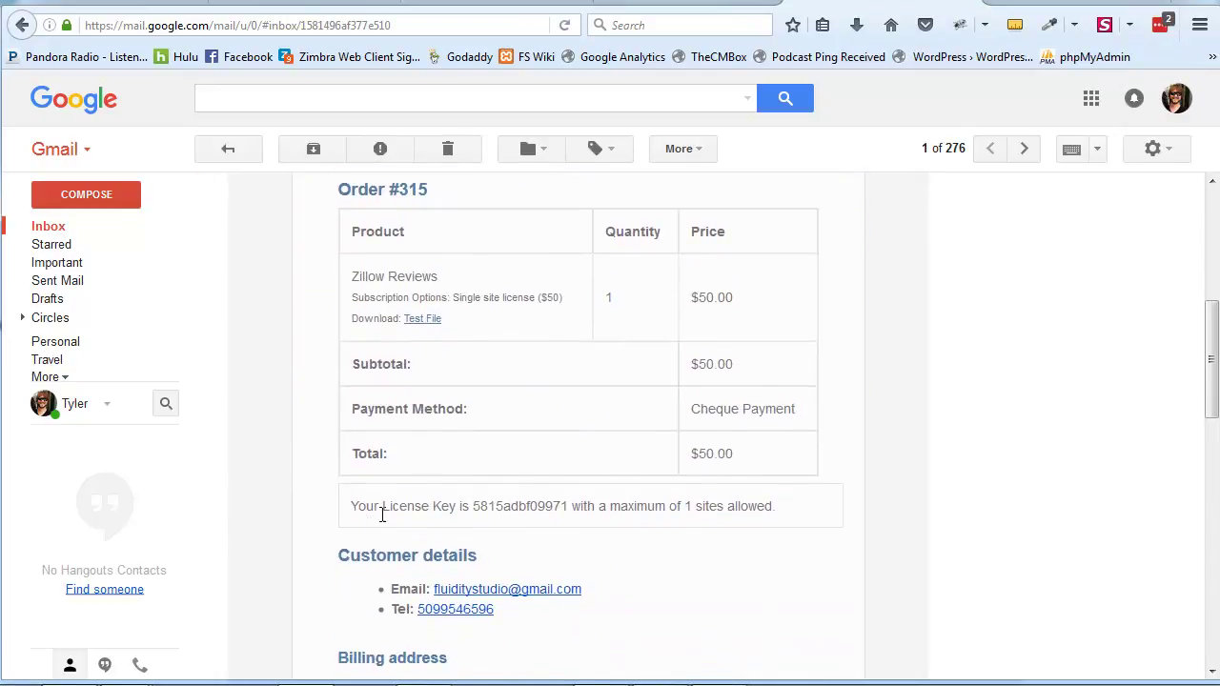
pyautogui.moveTo(487, 506); pyautogui.dragTo(686, 506)
pyautogui.click(687, 506)
pyautogui.doubleClick(687, 506)
pyautogui.click(745, 506)
pyautogui.moveTo(682, 506); pyautogui.dragTo(693, 506)
pyautogui.scroll(3, 487, 479)
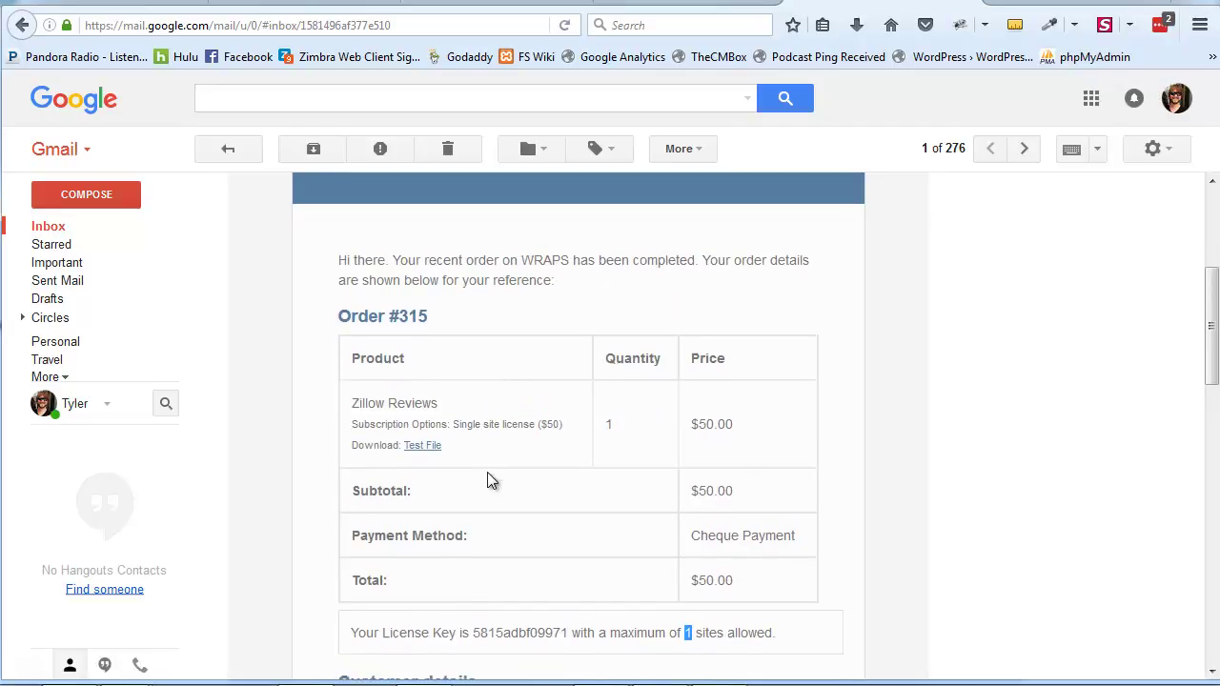
pyautogui.scroll(1, 608, 308)
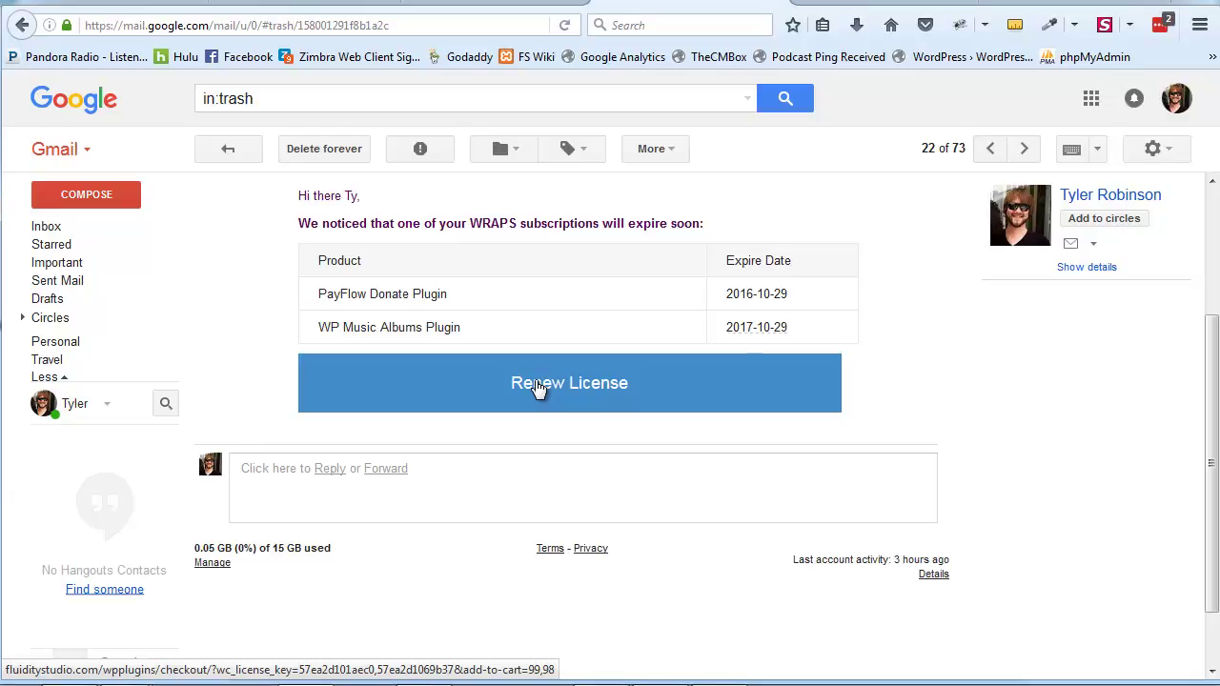
# - Check the email's Renew License URL, then switch to Notepad++'s new 5 note with the add-to-cart=99,98 link
pyautogui.scroll(1, 538, 386)
pyautogui.scroll(-2, 538, 386)
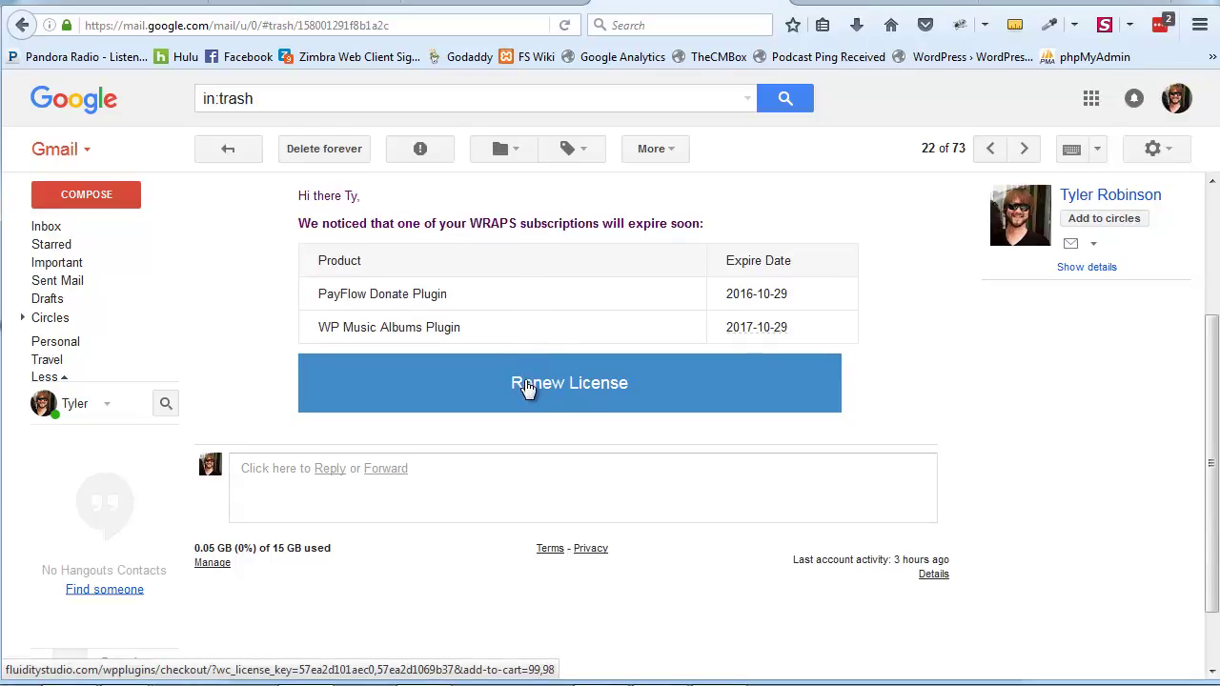
pyautogui.moveTo(635, 682)
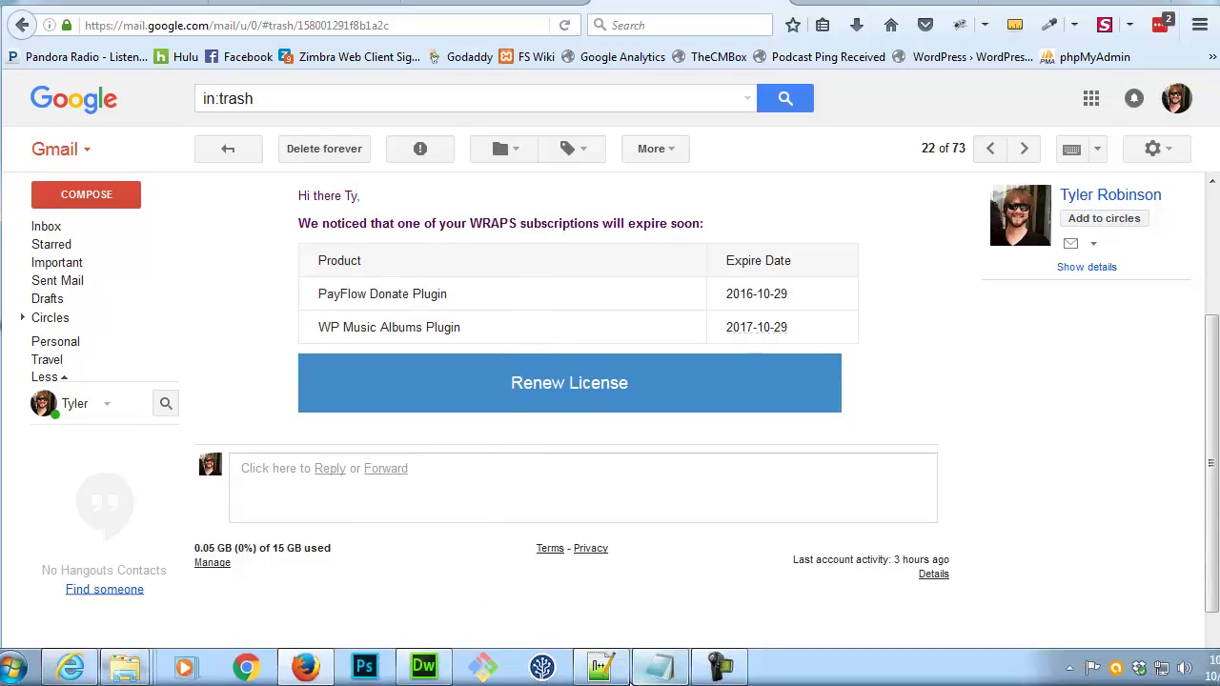
pyautogui.click(610, 670)
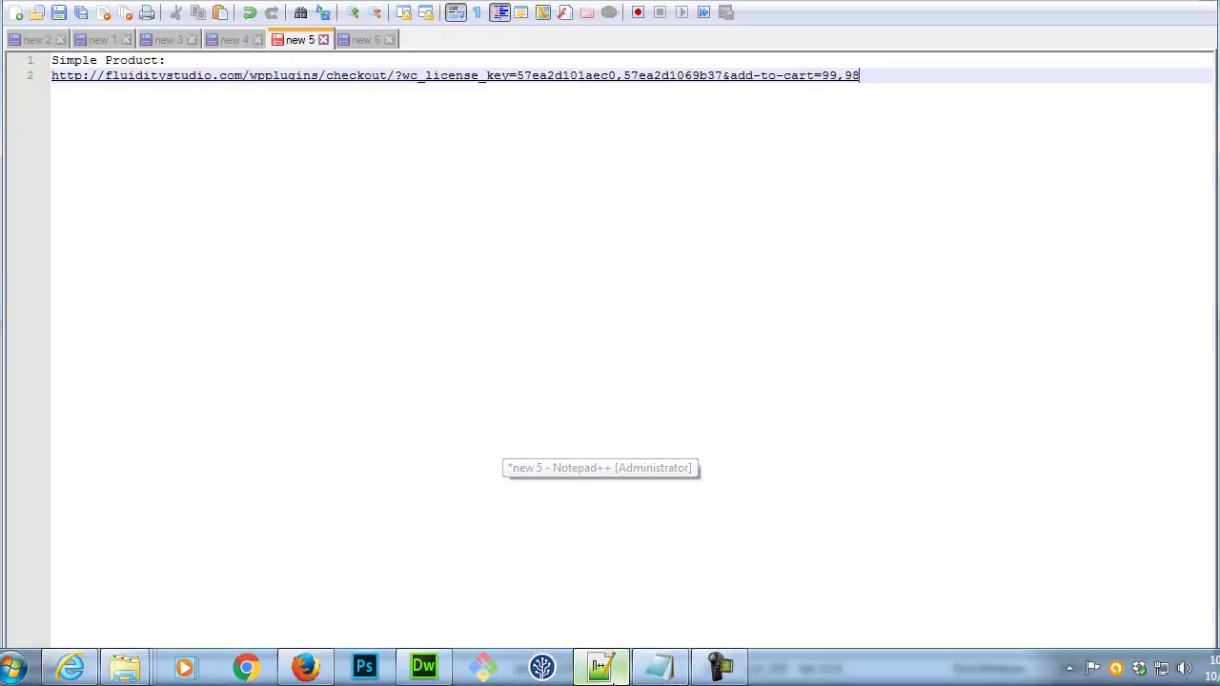
# - In the new 6 note, highlight the add-to-cart 170, attribute_subscription-options and 5 Site license URL parts
pyautogui.click(370, 41)
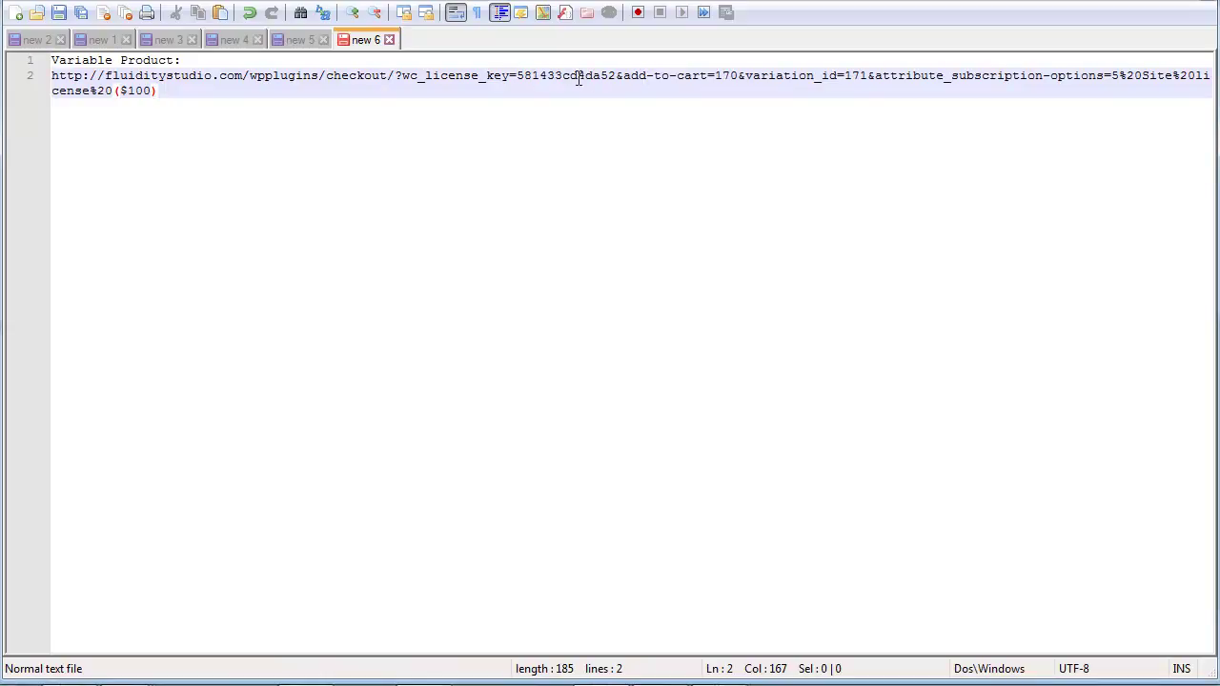
pyautogui.moveTo(715, 76); pyautogui.dragTo(866, 80)
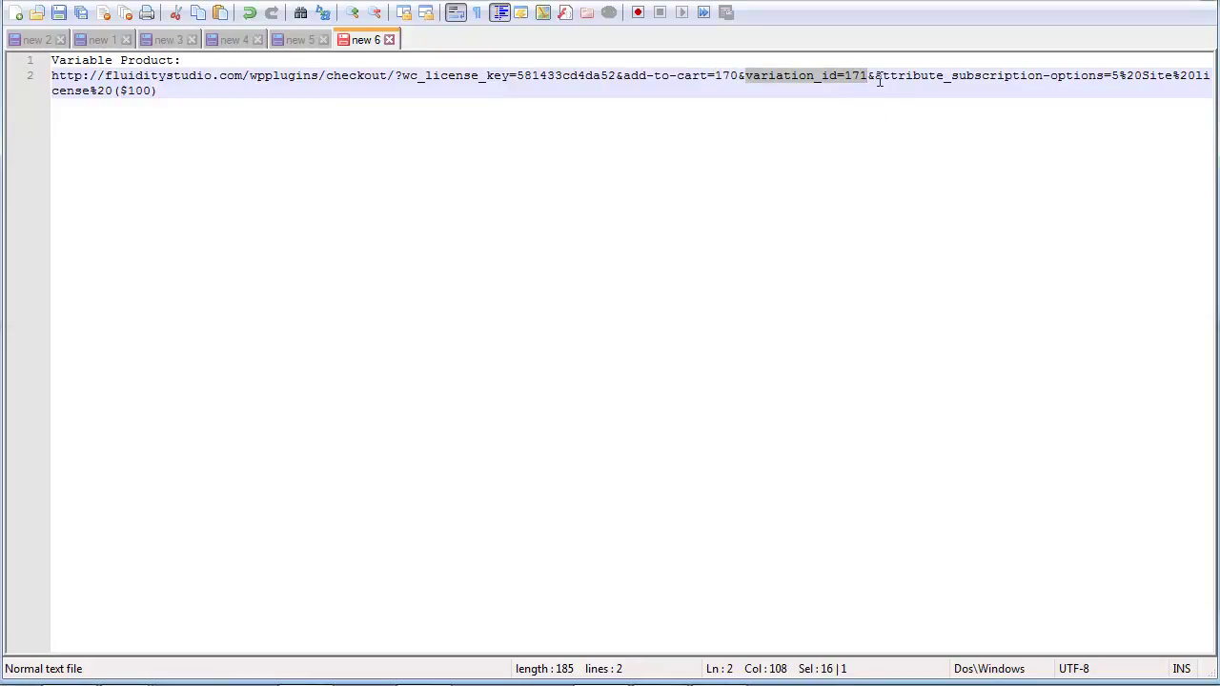
pyautogui.click(877, 77)
pyautogui.moveTo(878, 77); pyautogui.dragTo(957, 78)
pyautogui.doubleClick(958, 77)
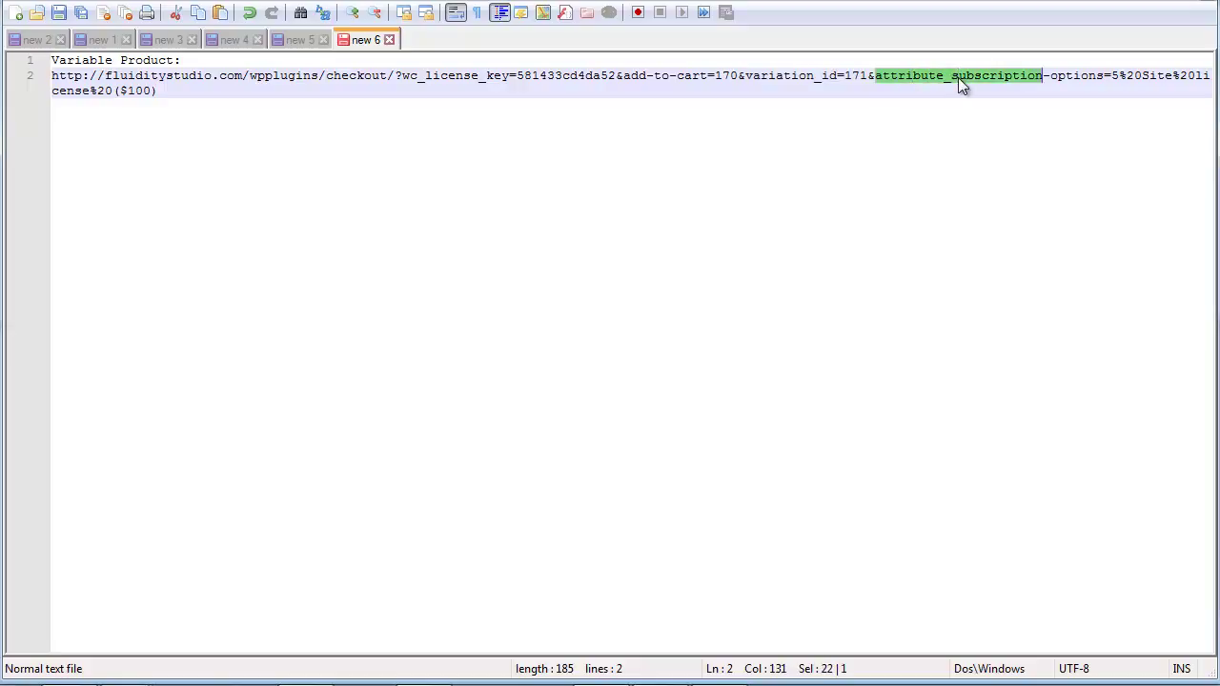
pyautogui.click(954, 74)
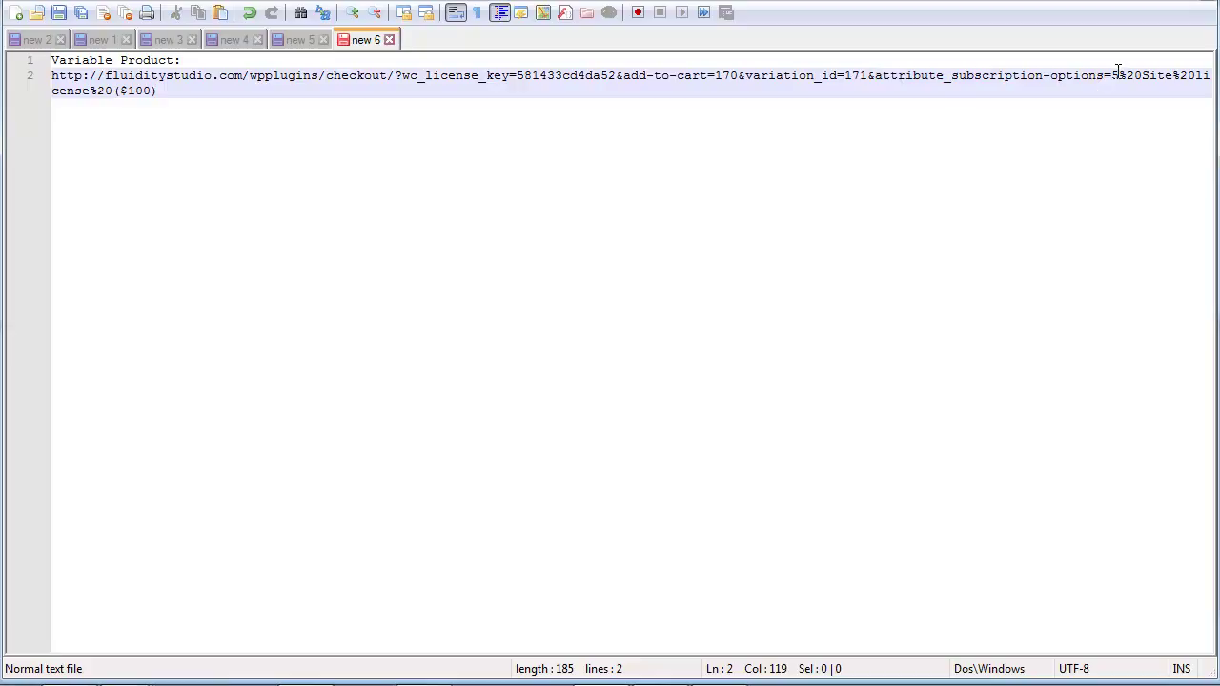
pyautogui.moveTo(1112, 77); pyautogui.dragTo(176, 91)
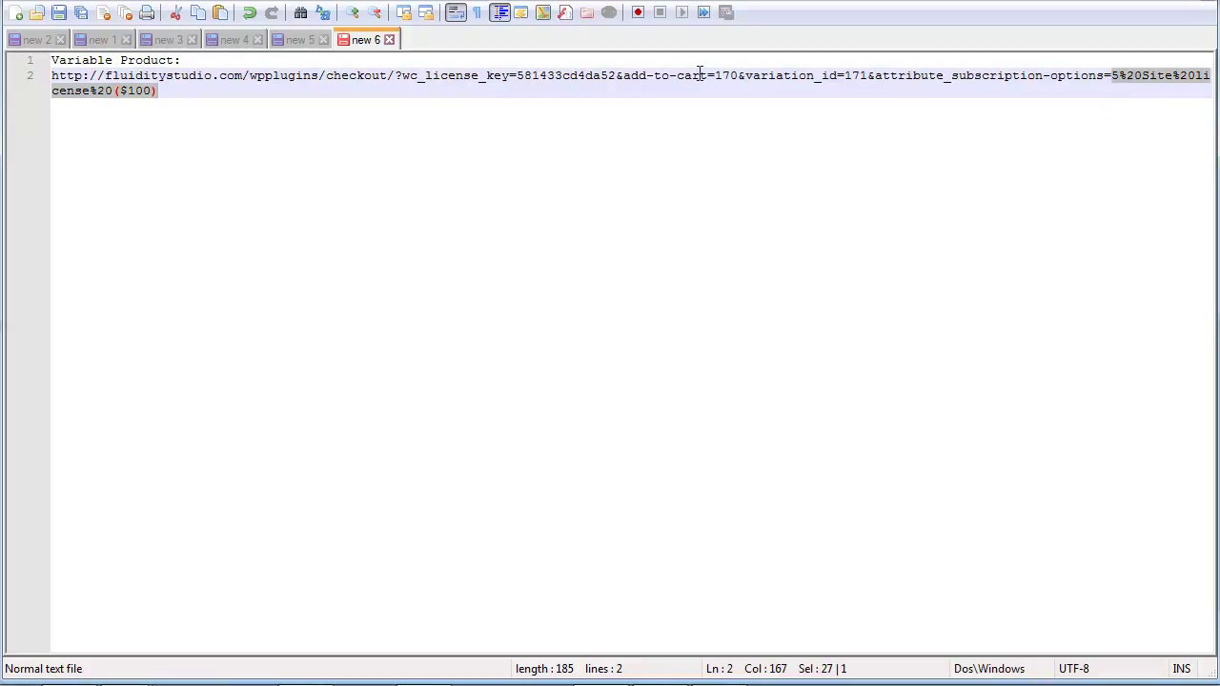
pyautogui.click(735, 78)
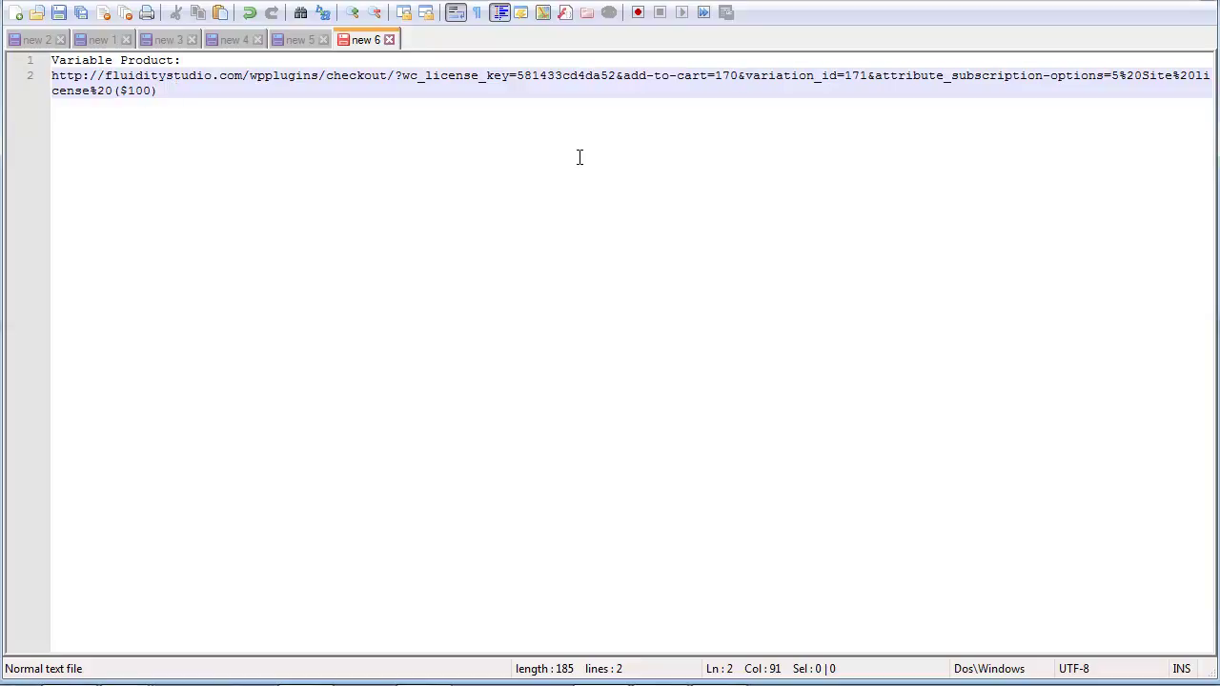
# - Return to the WordPress product Attributes page showing the subscription-options slug
pyautogui.click(176, 90)
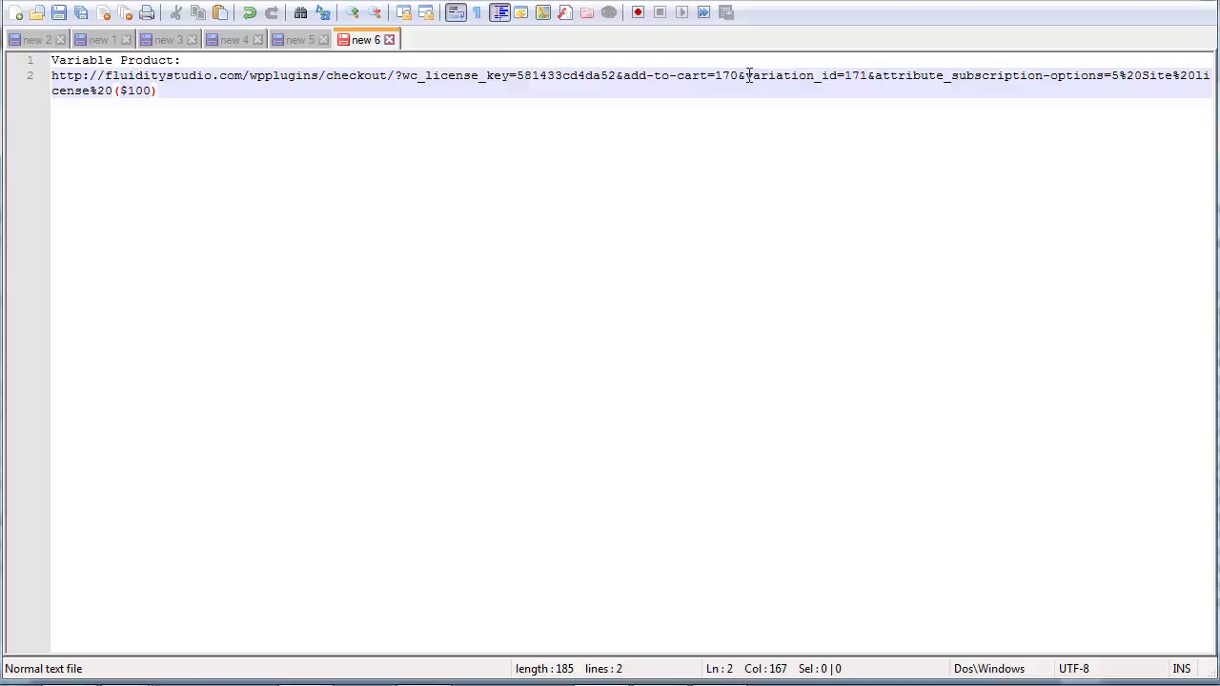
pyautogui.moveTo(381, 682)
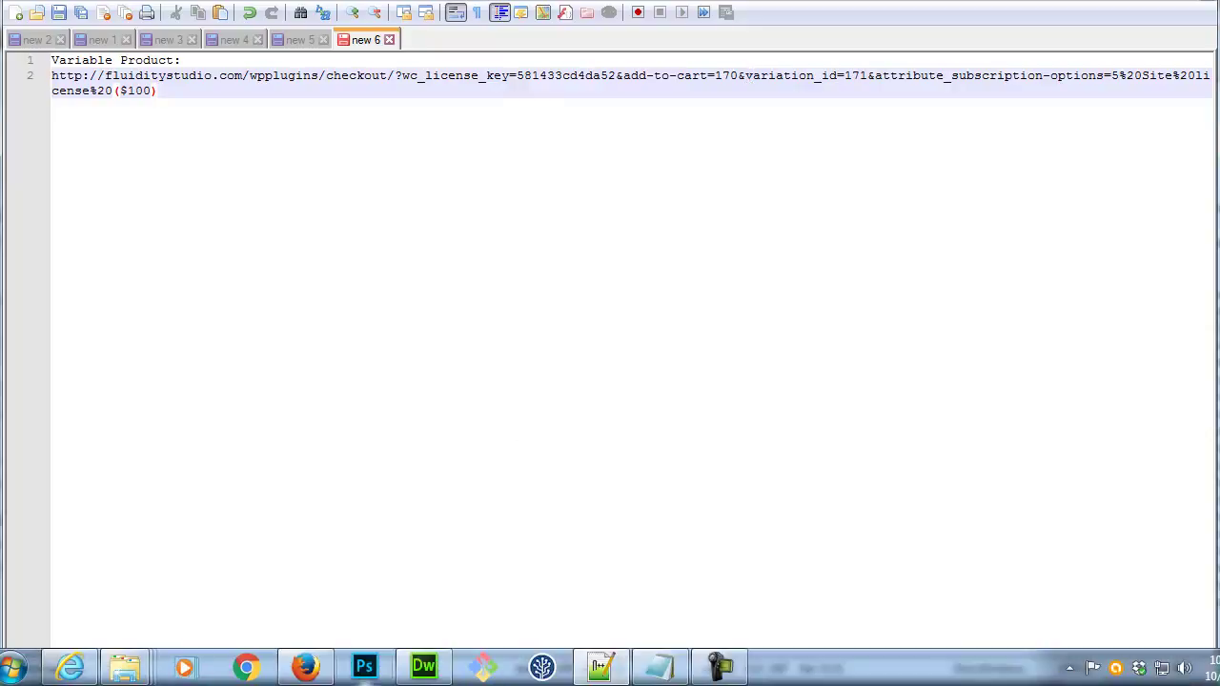
pyautogui.click(324, 672)
# - Go to License Manager's Manage Licenses list and glance at license 26's record
pyautogui.click(223, 7)
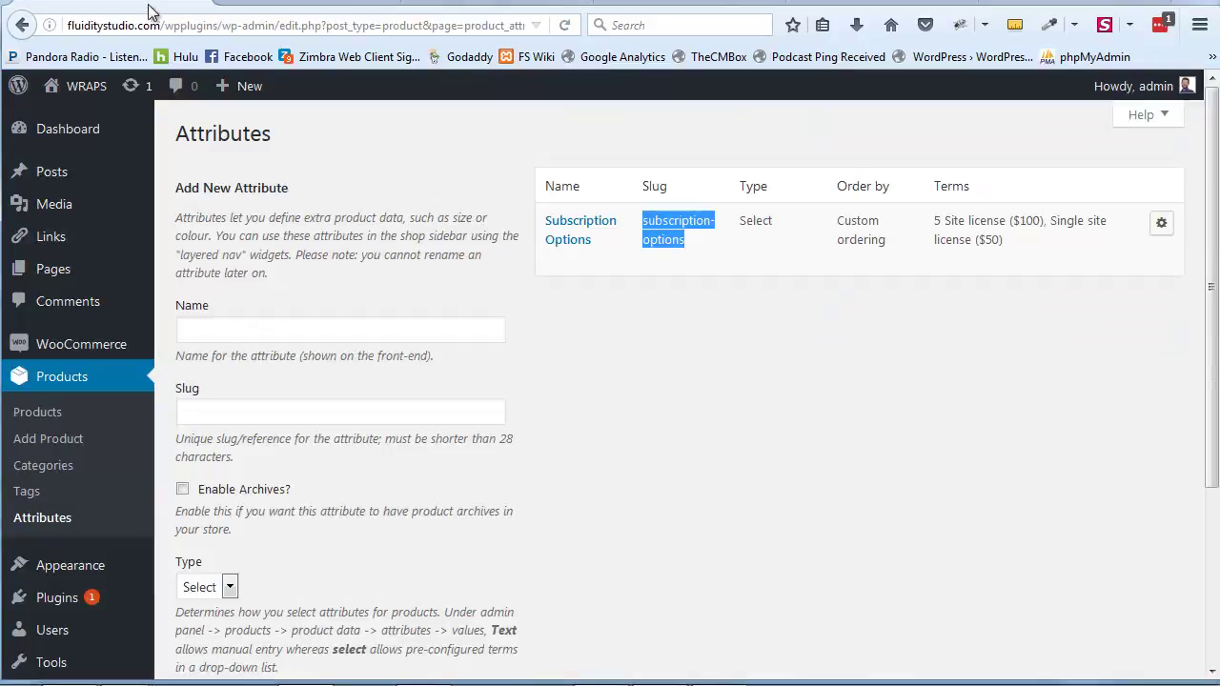
pyautogui.click(235, 6)
pyautogui.scroll(-3, 264, 335)
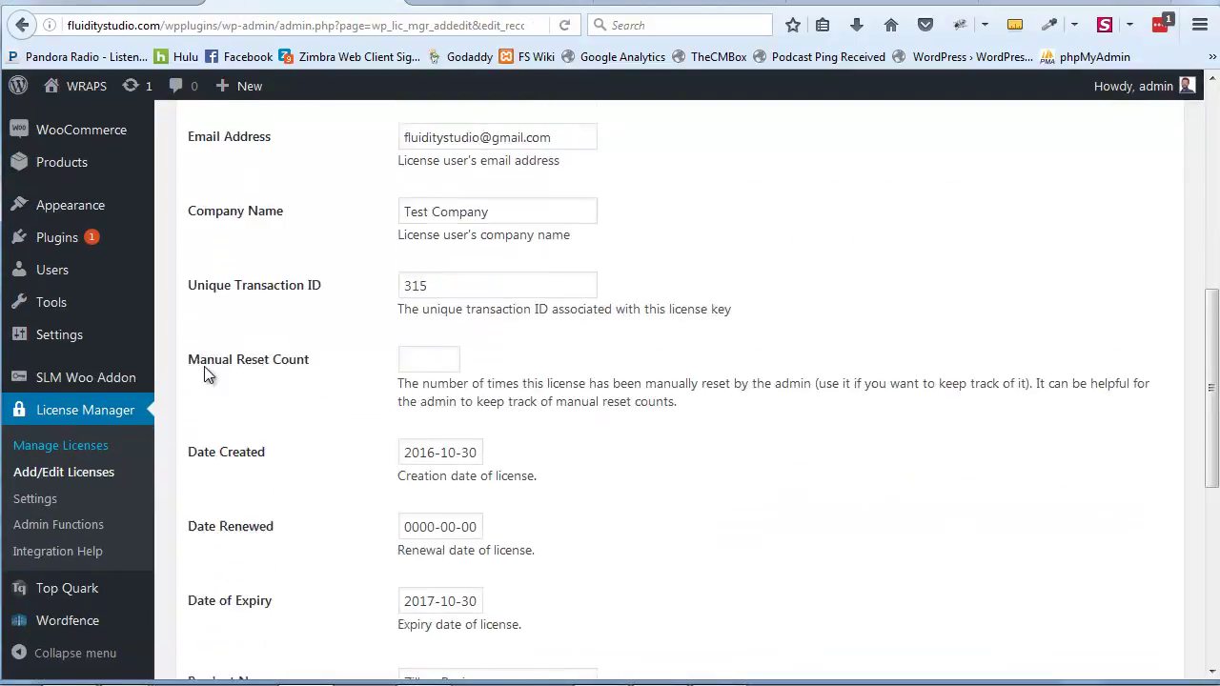
pyautogui.click(63, 446)
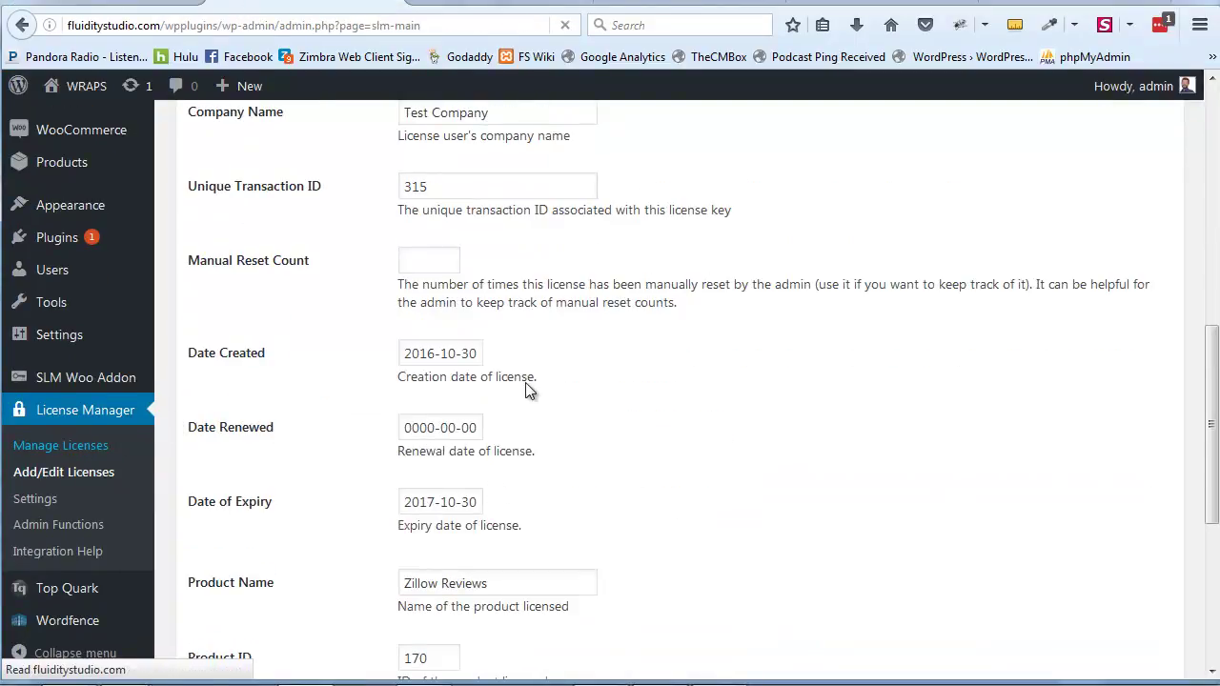
pyautogui.scroll(-5, 525, 382)
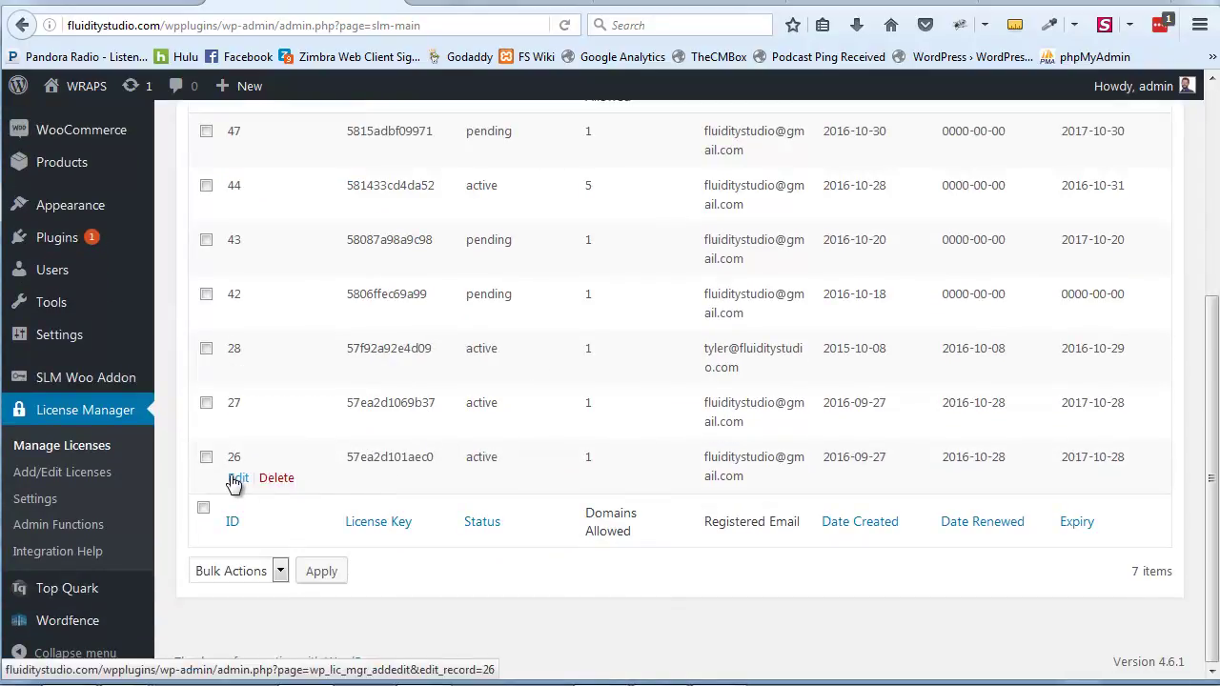
pyautogui.click(237, 478)
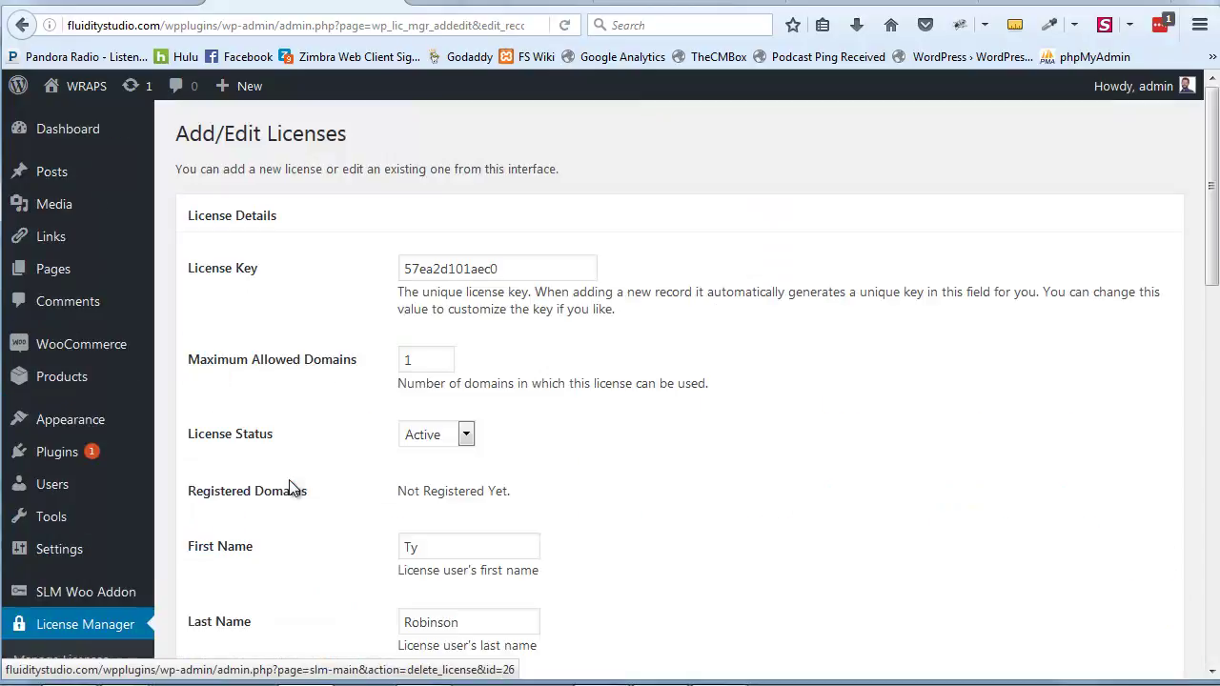
pyautogui.scroll(-5, 292, 488)
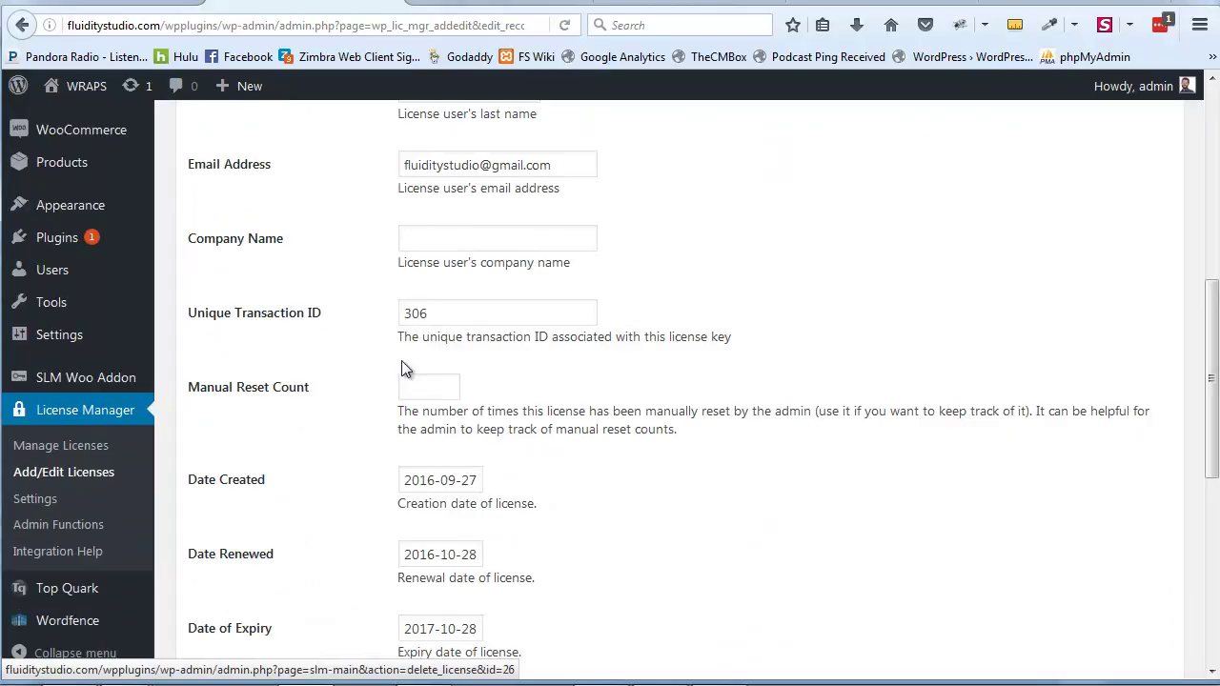
pyautogui.hotkey('alt', 'Left')
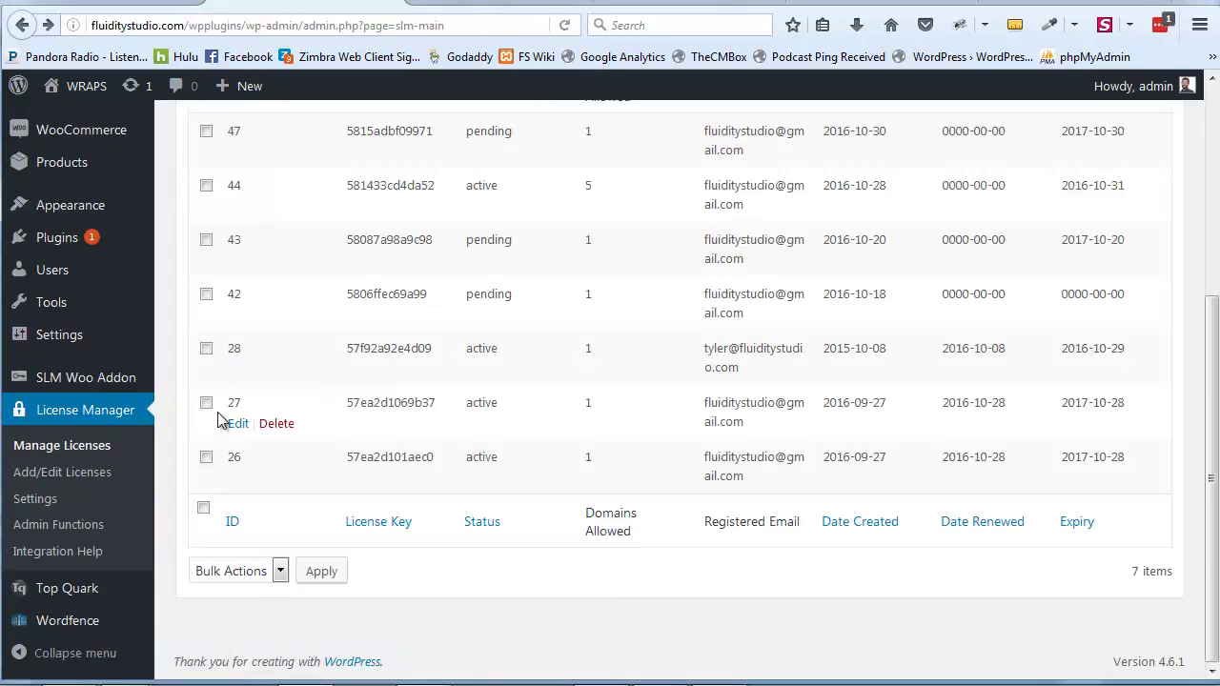
# - Review license 27's edit form, then reopen license 26's PayFlow Donate record expiring 2017-10-28
pyautogui.click(237, 423)
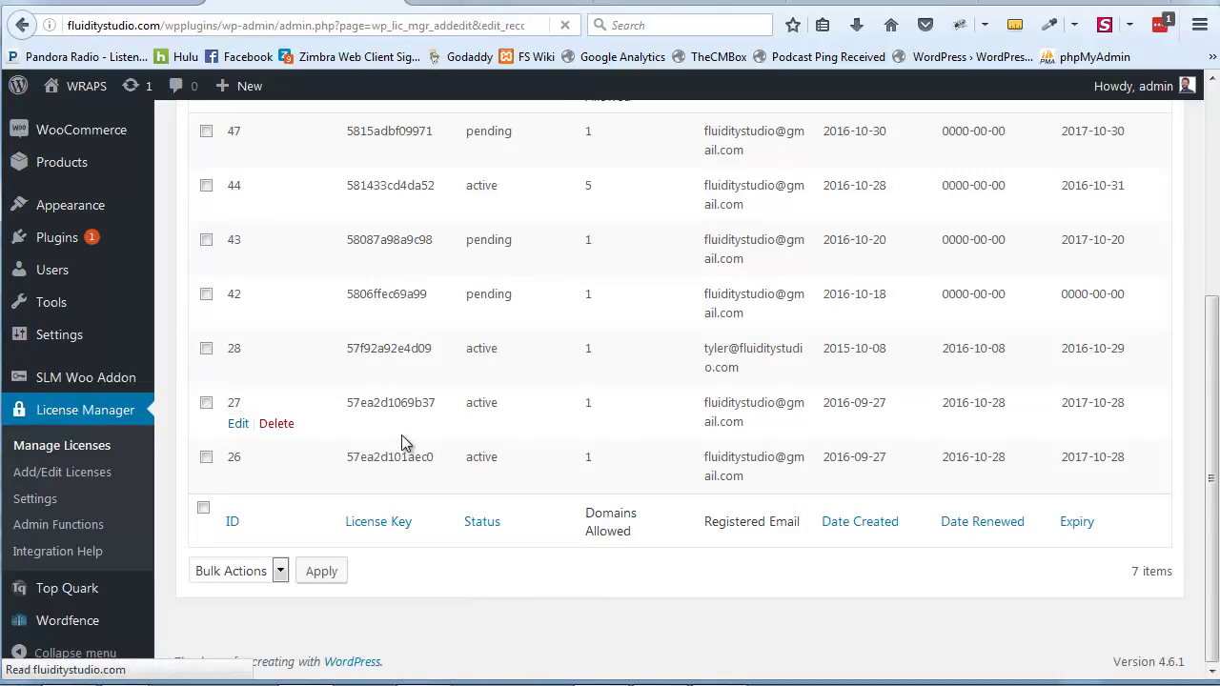
pyautogui.scroll(-5, 401, 440)
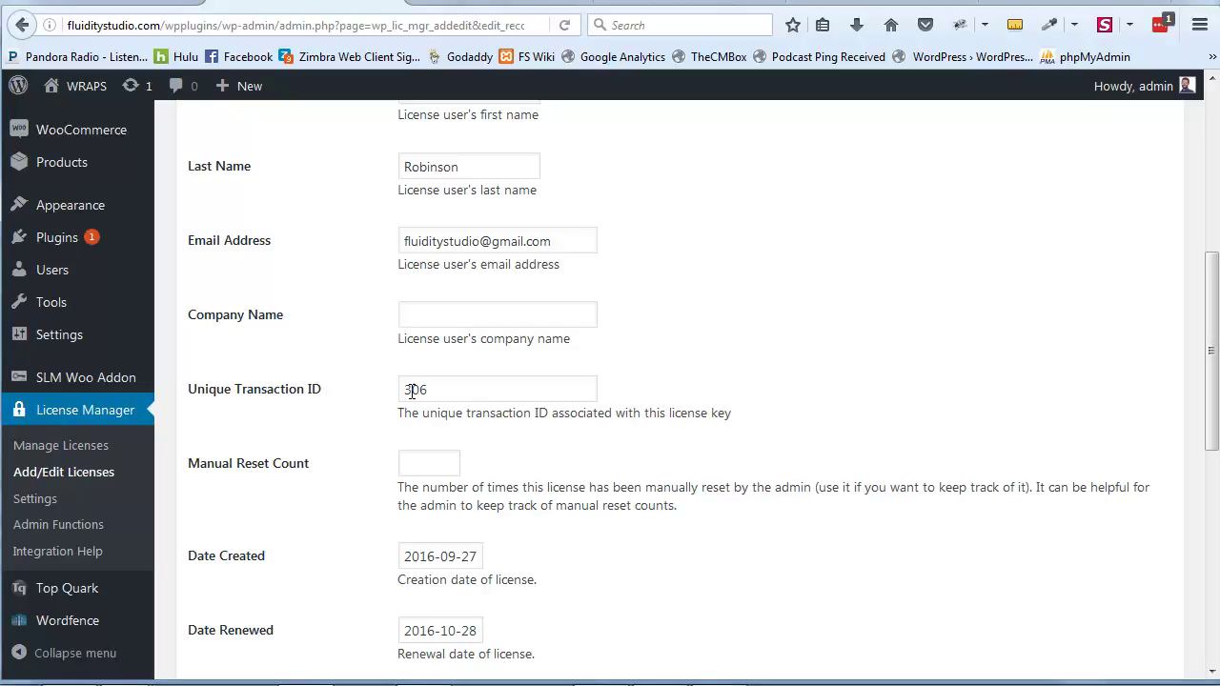
pyautogui.scroll(-5, 412, 390)
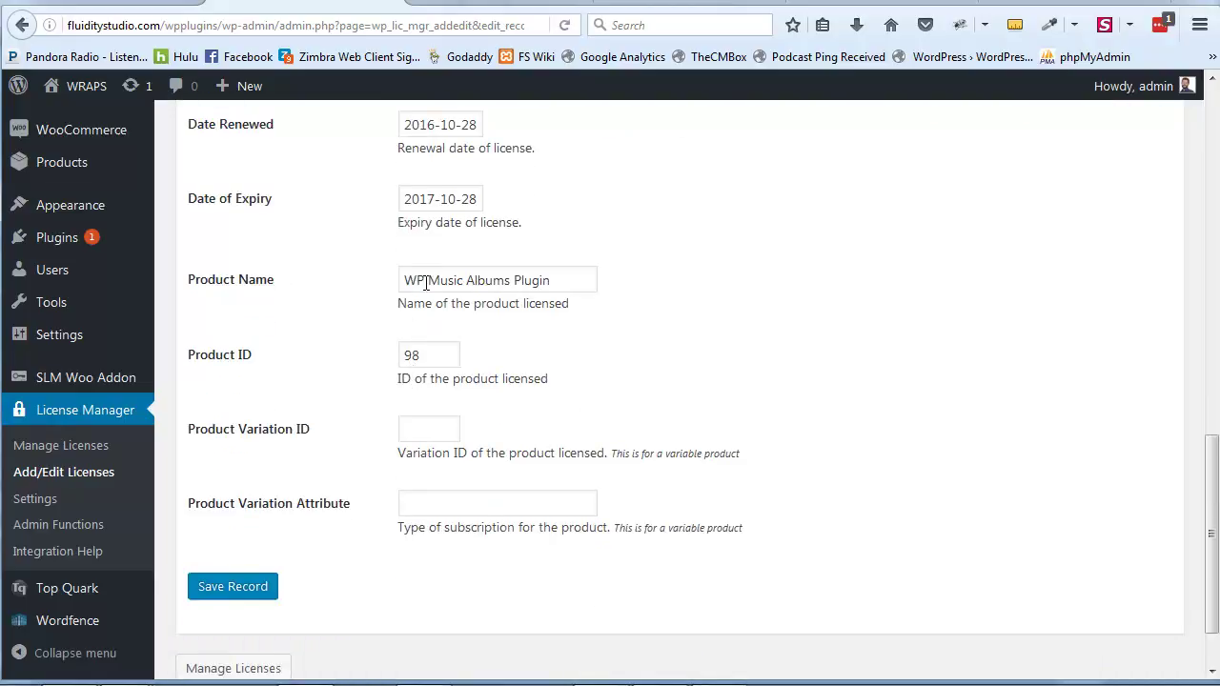
pyautogui.scroll(5, 428, 300)
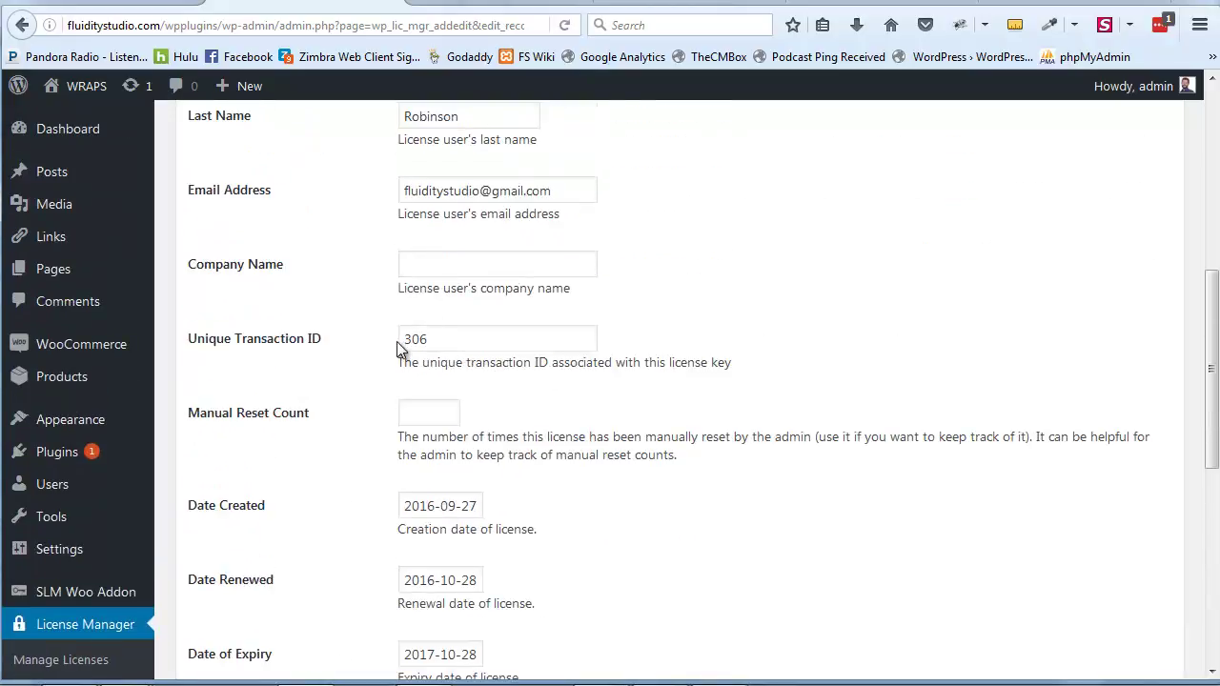
pyautogui.hotkey('alt', 'Left')
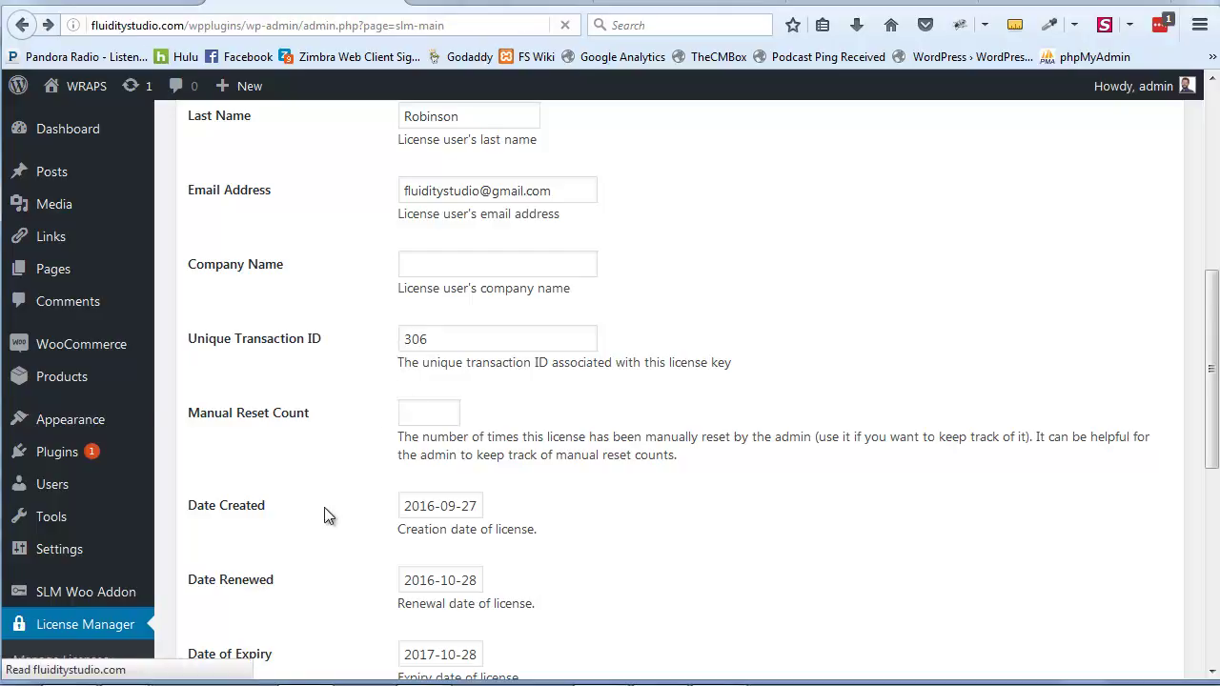
pyautogui.click(235, 480)
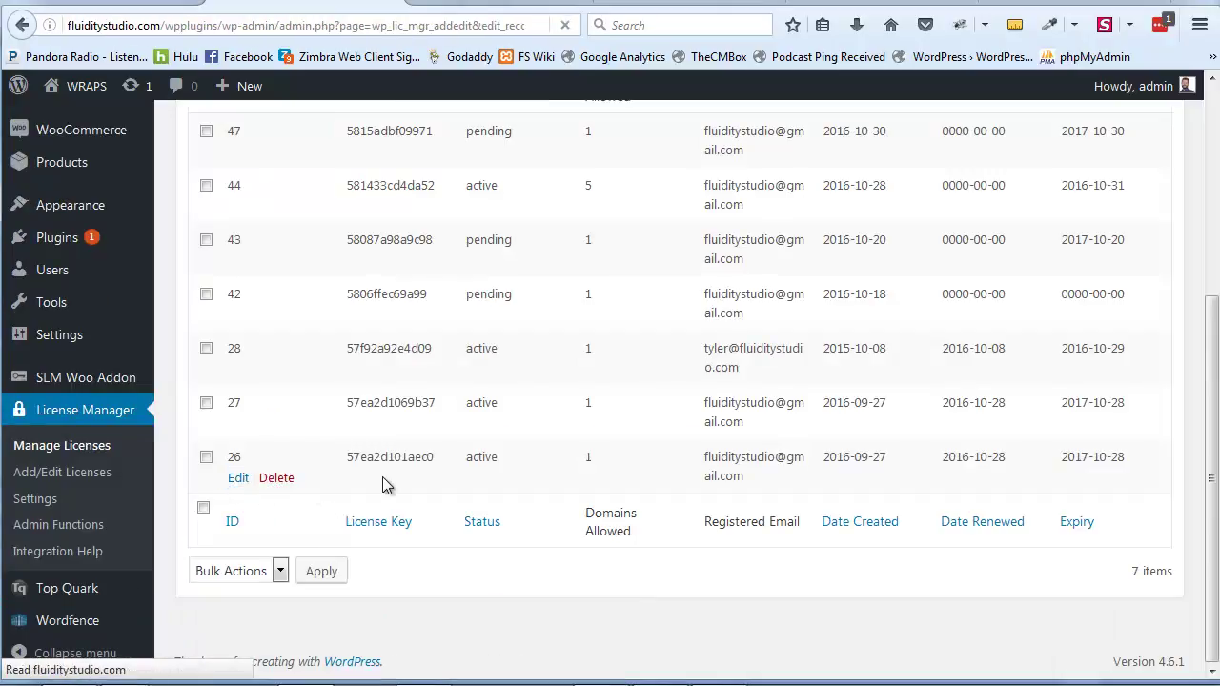
pyautogui.scroll(-9, 389, 457)
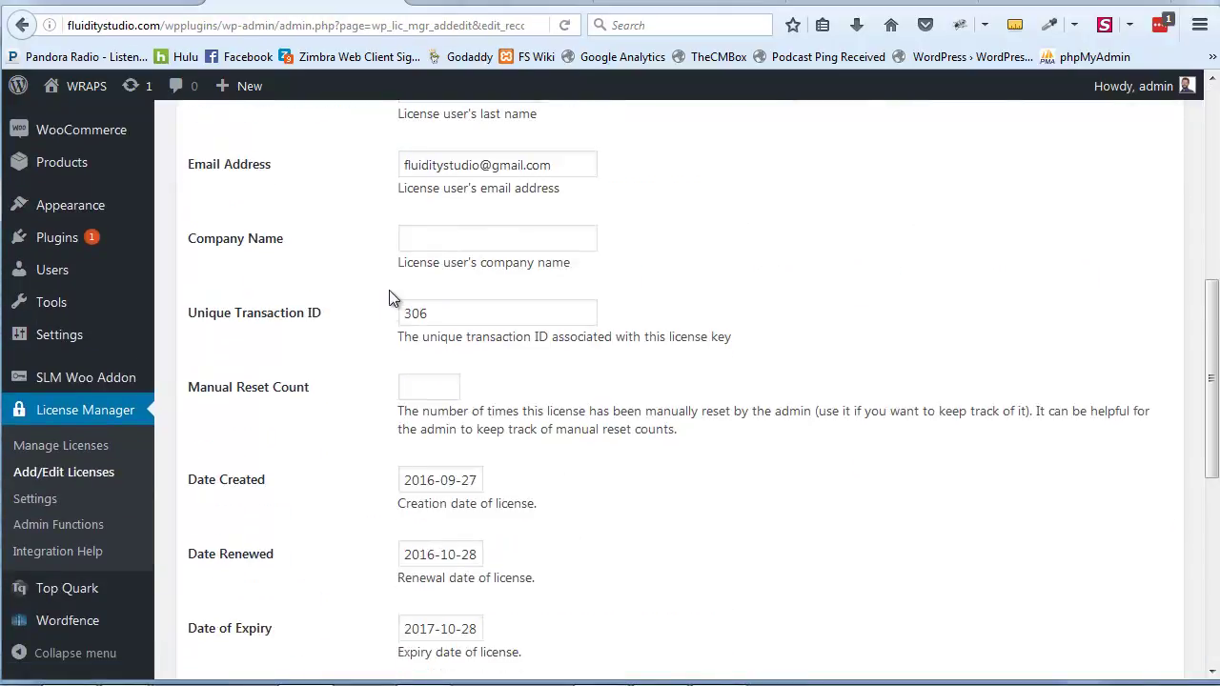
pyautogui.scroll(-1, 438, 419)
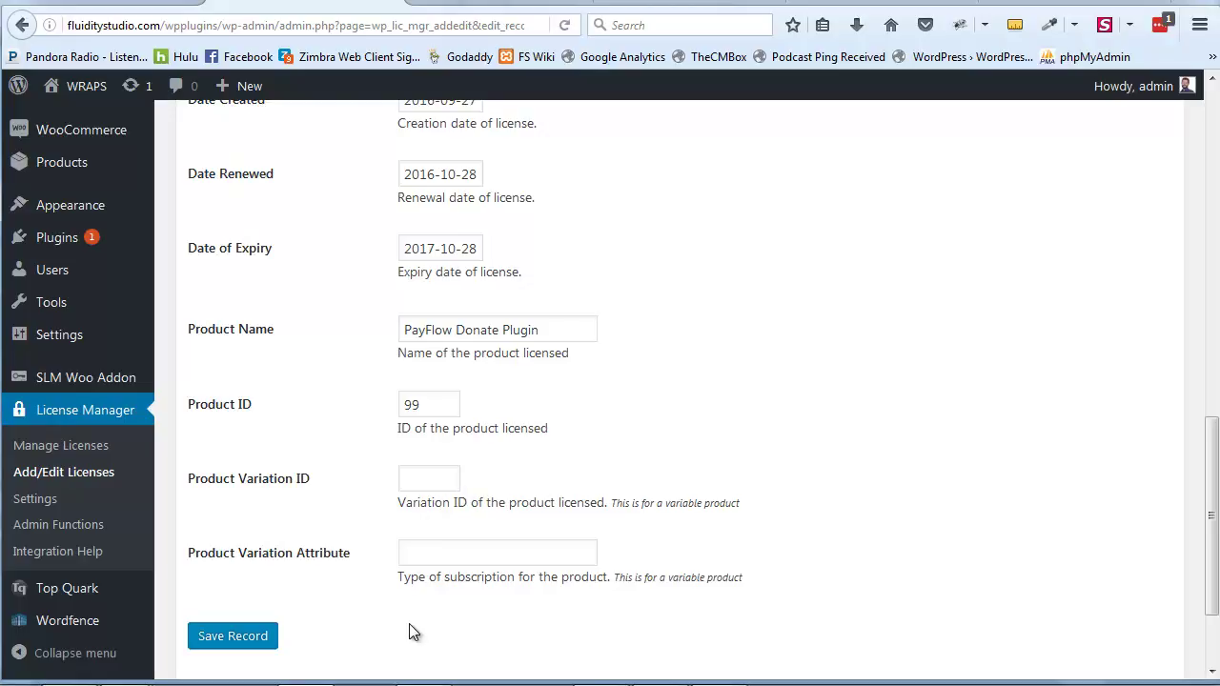
# - Log in on the storefront's My Account page with the customer's username and password
pyautogui.moveTo(45, 676)
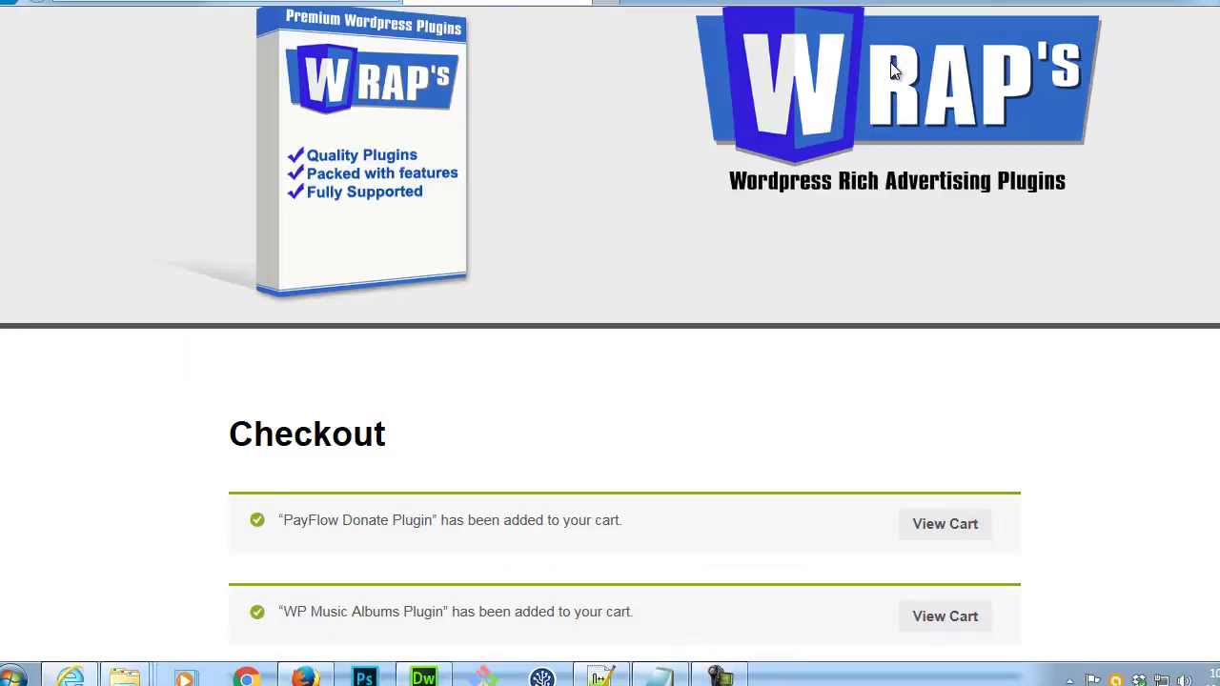
pyautogui.scroll(2, 960, 120)
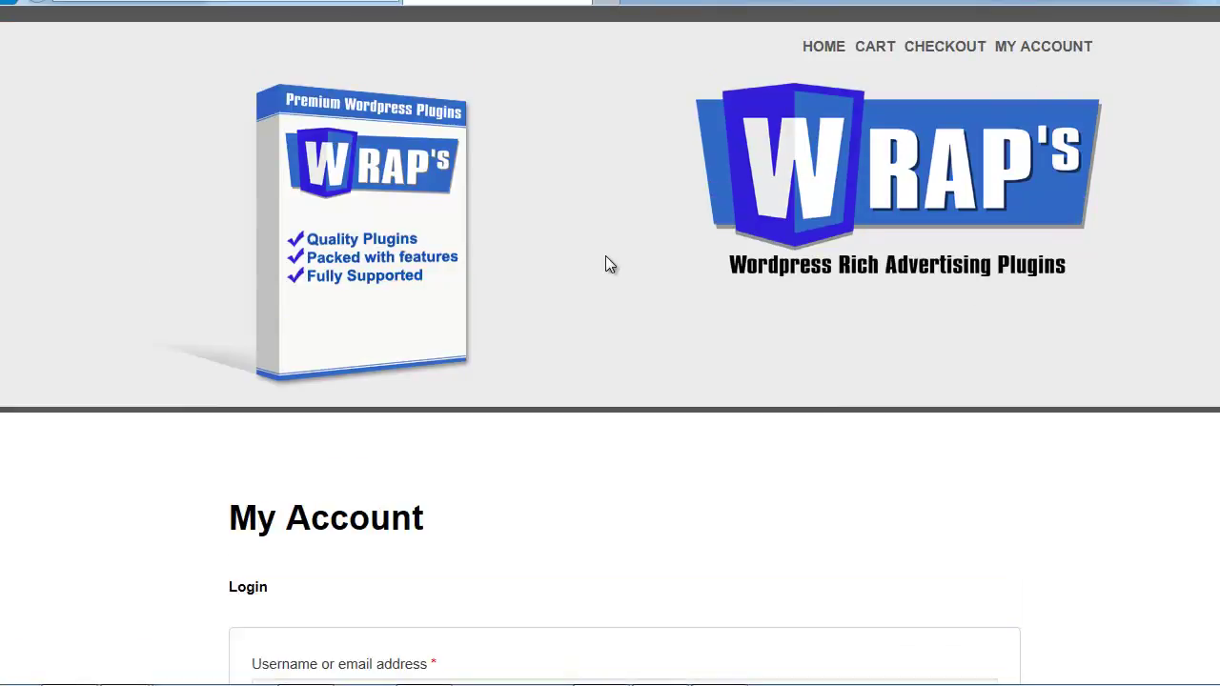
pyautogui.scroll(-3, 604, 264)
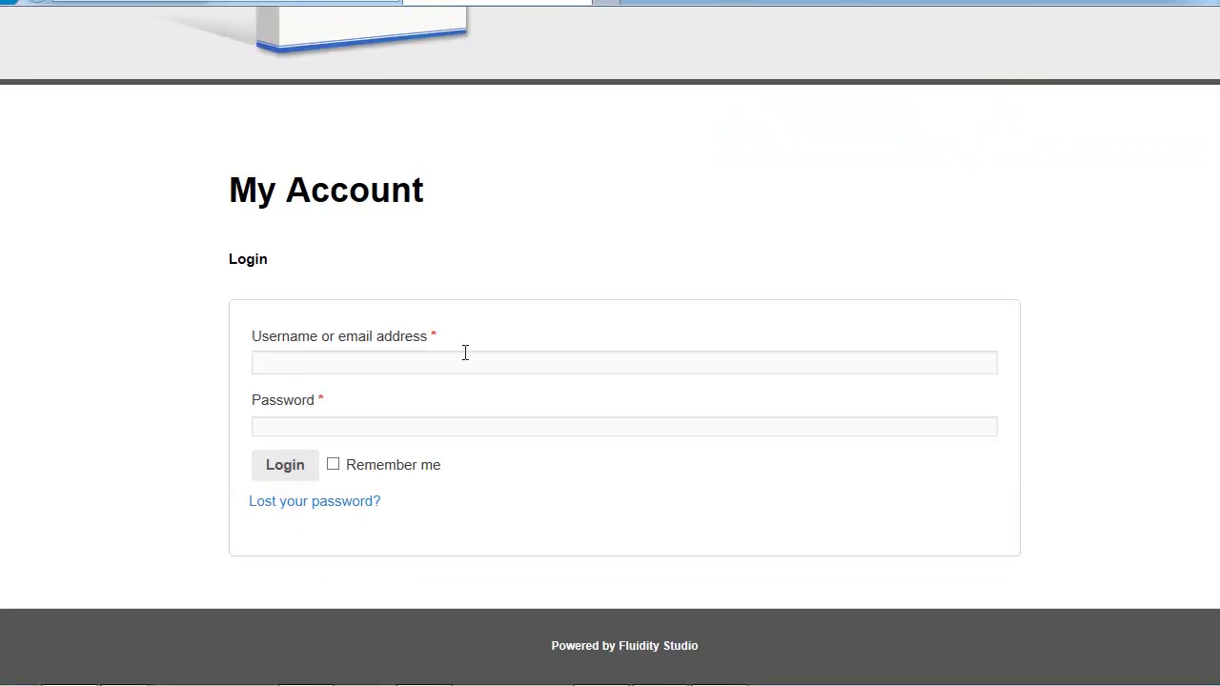
pyautogui.scroll(3, 465, 354)
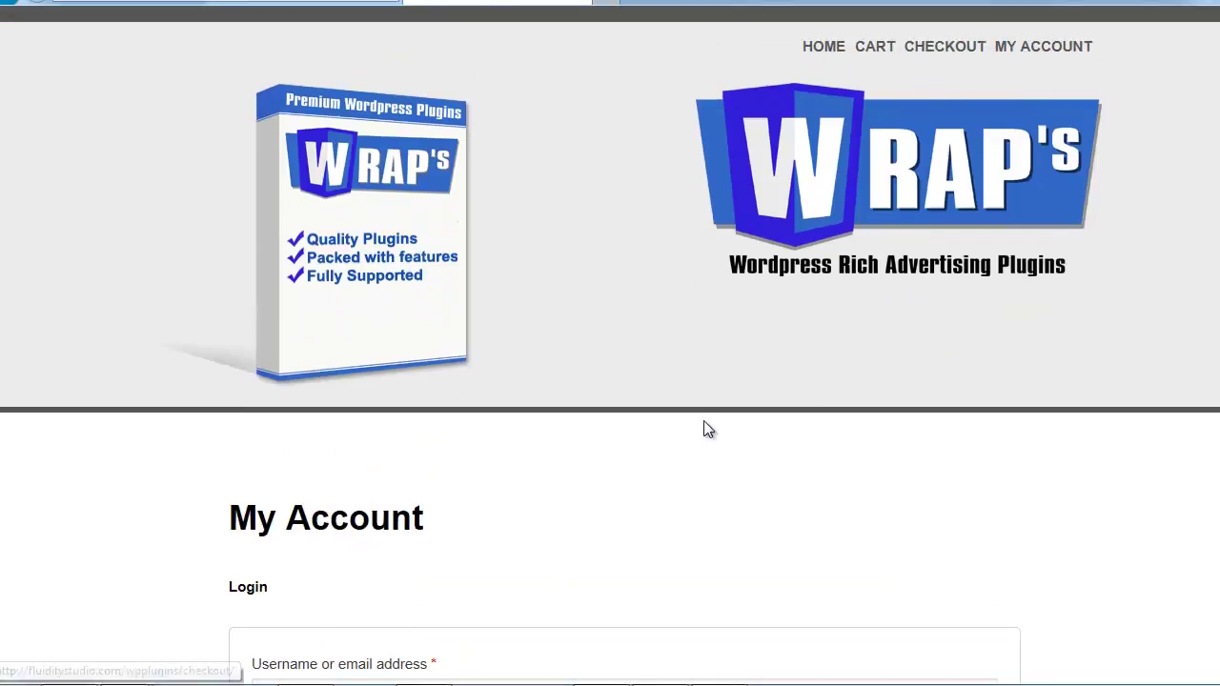
pyautogui.scroll(-3, 513, 317)
pyautogui.click(492, 359)
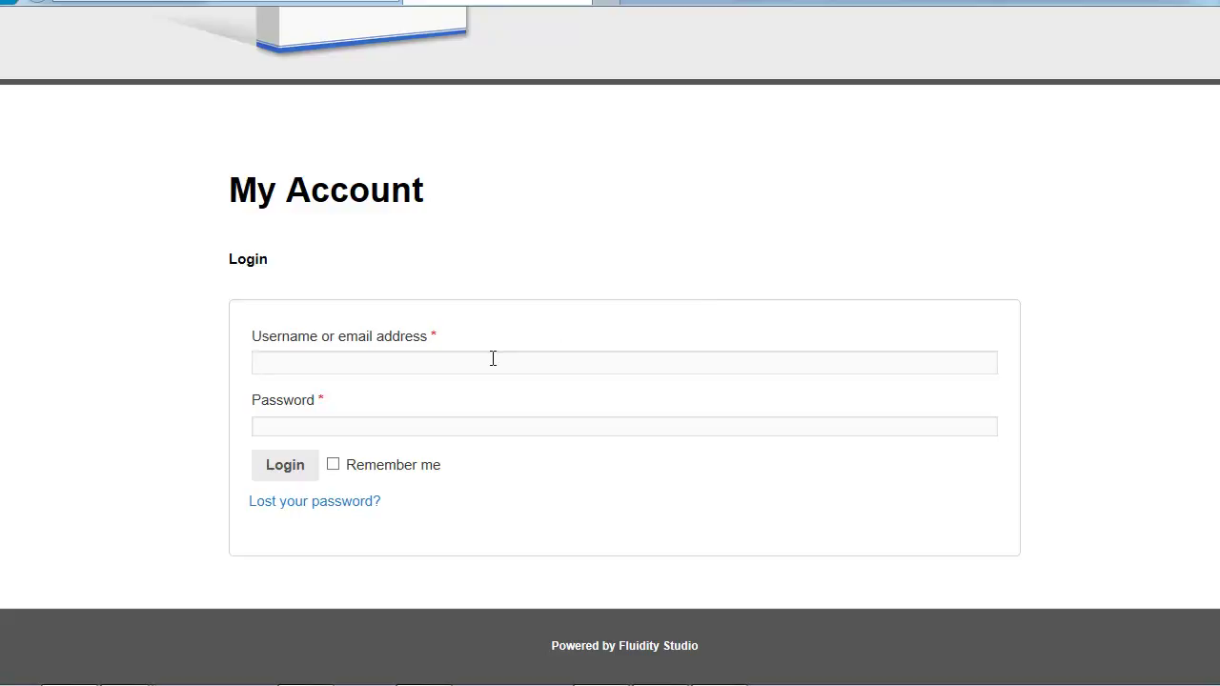
pyautogui.press('Return')
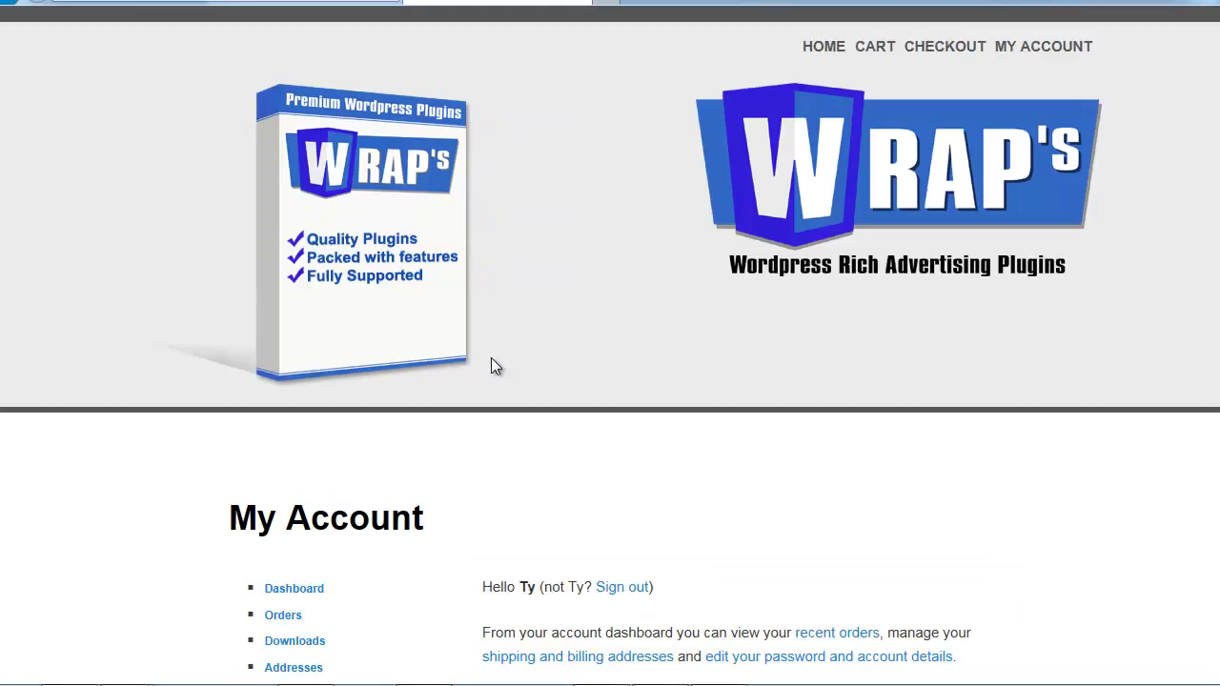
# - Open the Licenses page and expand, then collapse, the 5-site Zillow Reviews license's active domains
pyautogui.scroll(-3, 491, 367)
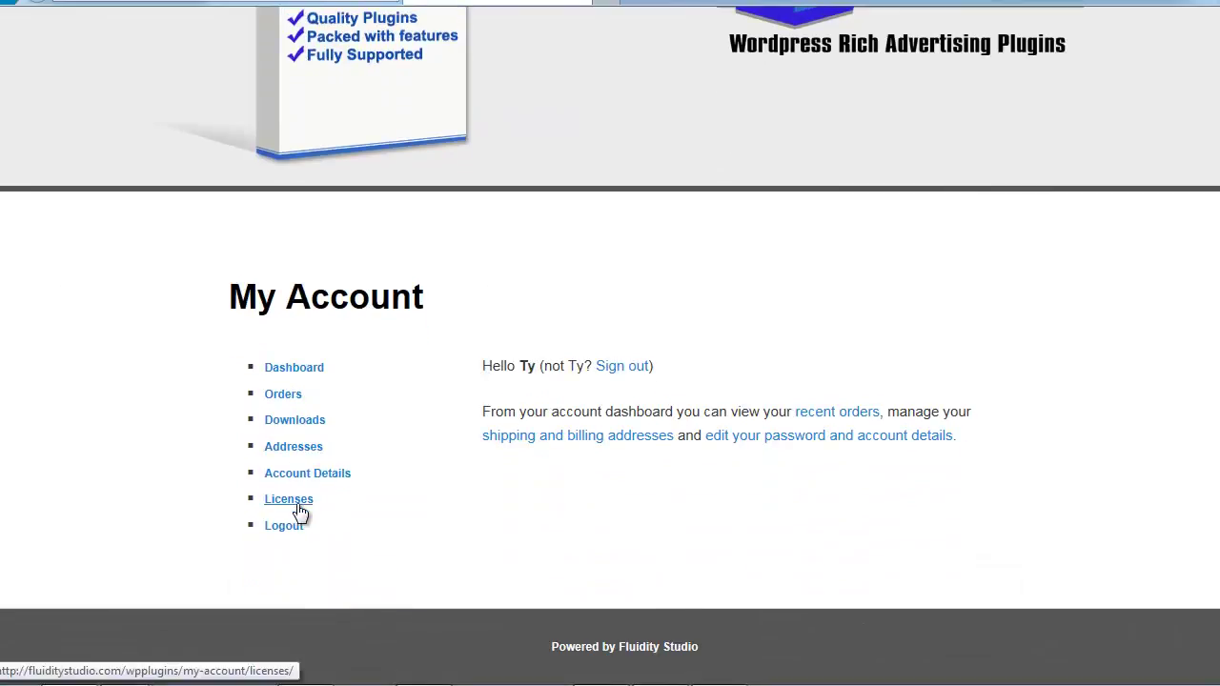
pyautogui.click(301, 507)
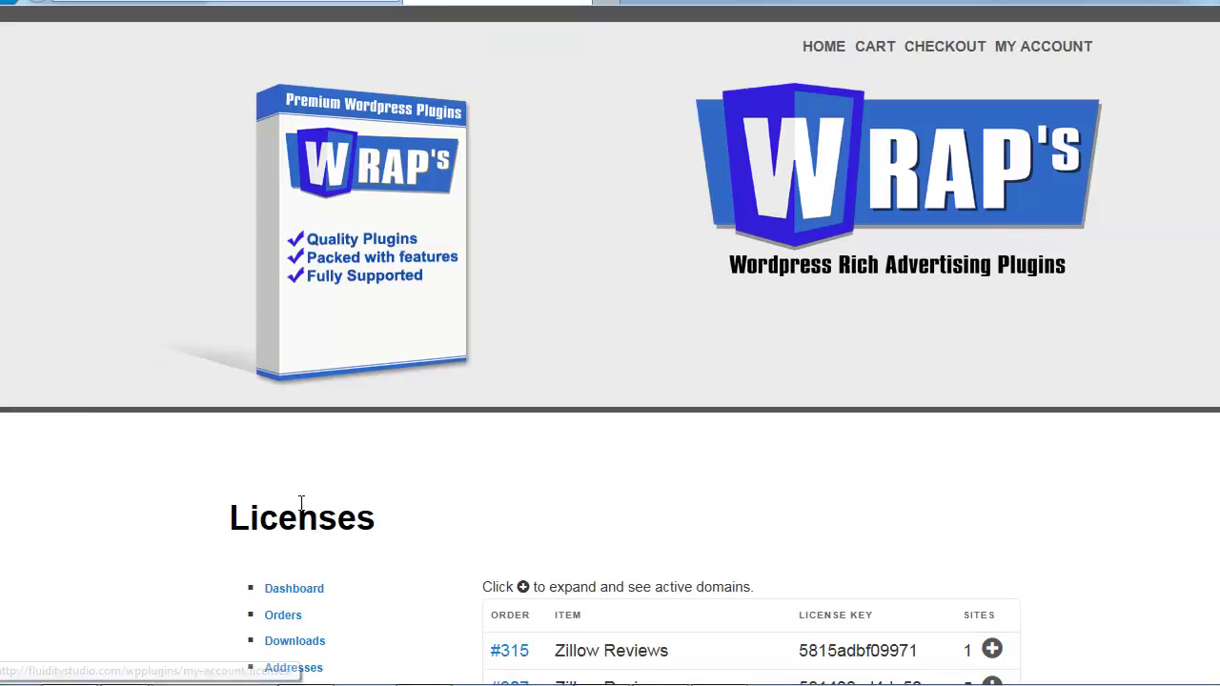
pyautogui.scroll(-2, 427, 339)
pyautogui.scroll(-2, 427, 339)
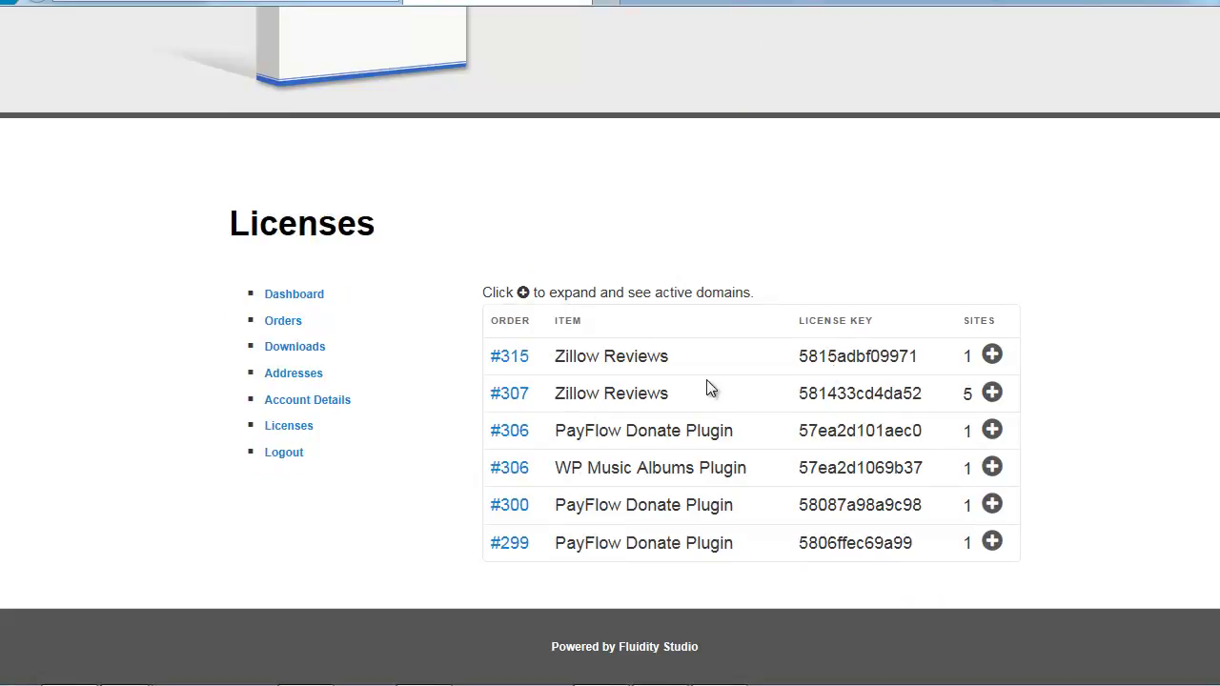
pyautogui.click(992, 393)
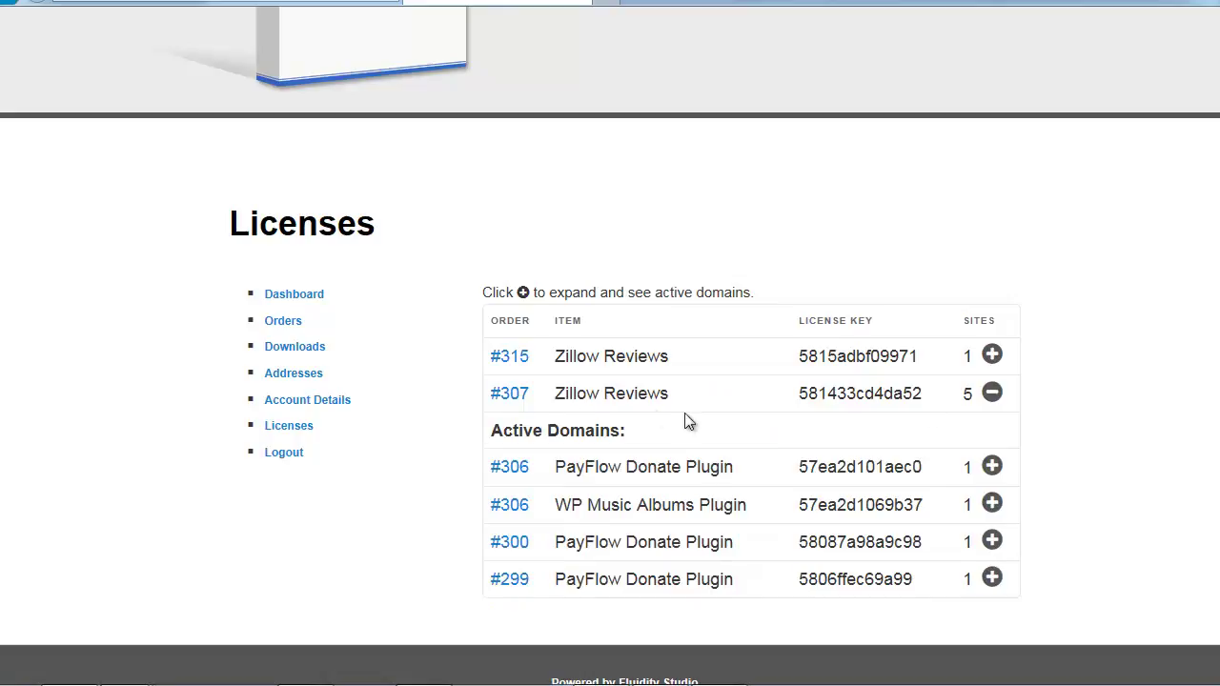
pyautogui.click(992, 392)
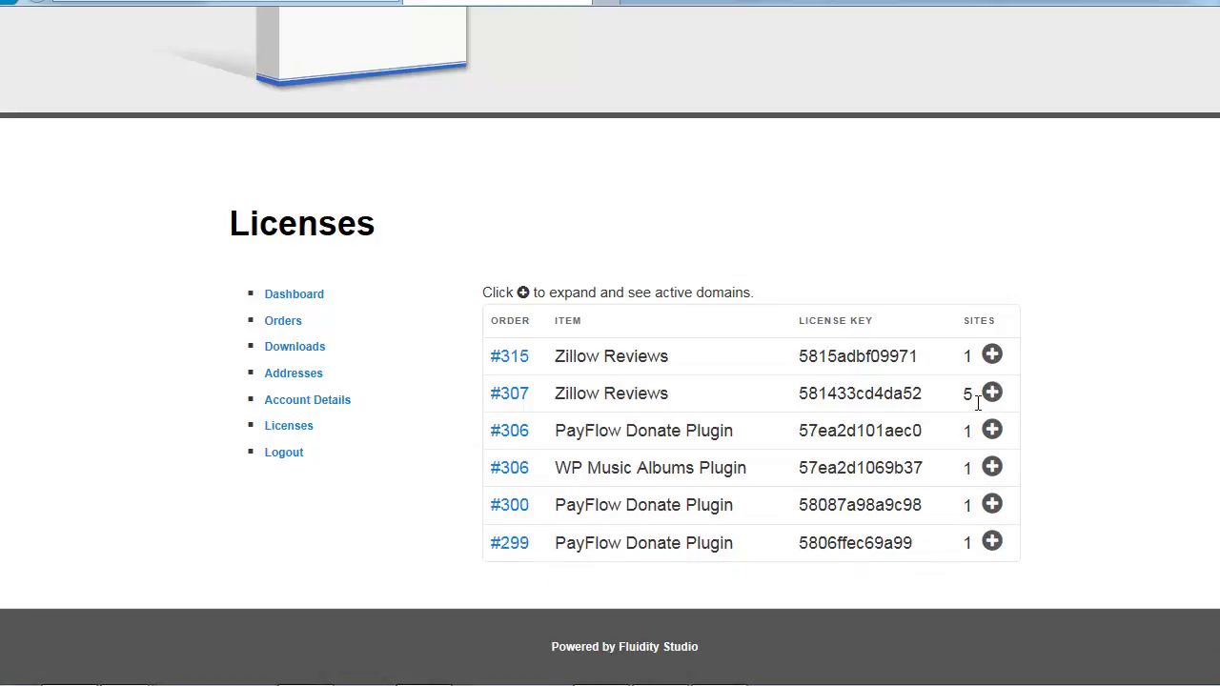
# - Open the 5-site Zillow Reviews license's order and highlight its 5 Site license ($100) subscription option
pyautogui.click(521, 396)
pyautogui.scroll(-4, 523, 401)
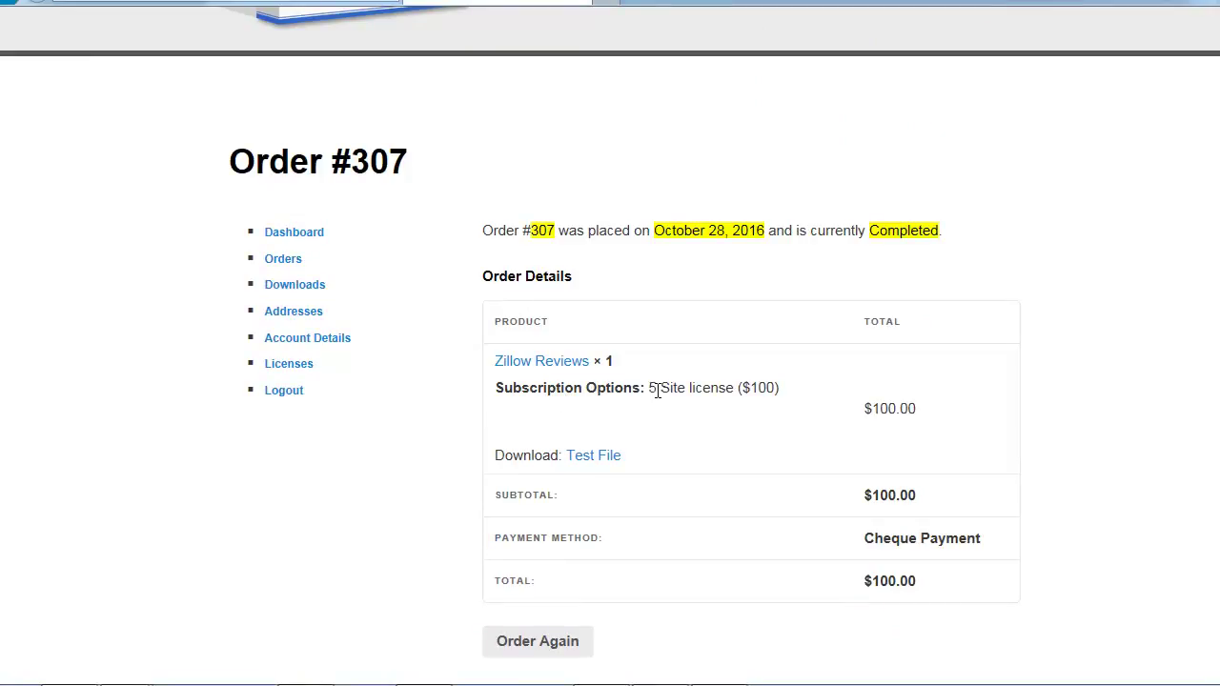
pyautogui.moveTo(647, 390); pyautogui.dragTo(779, 386)
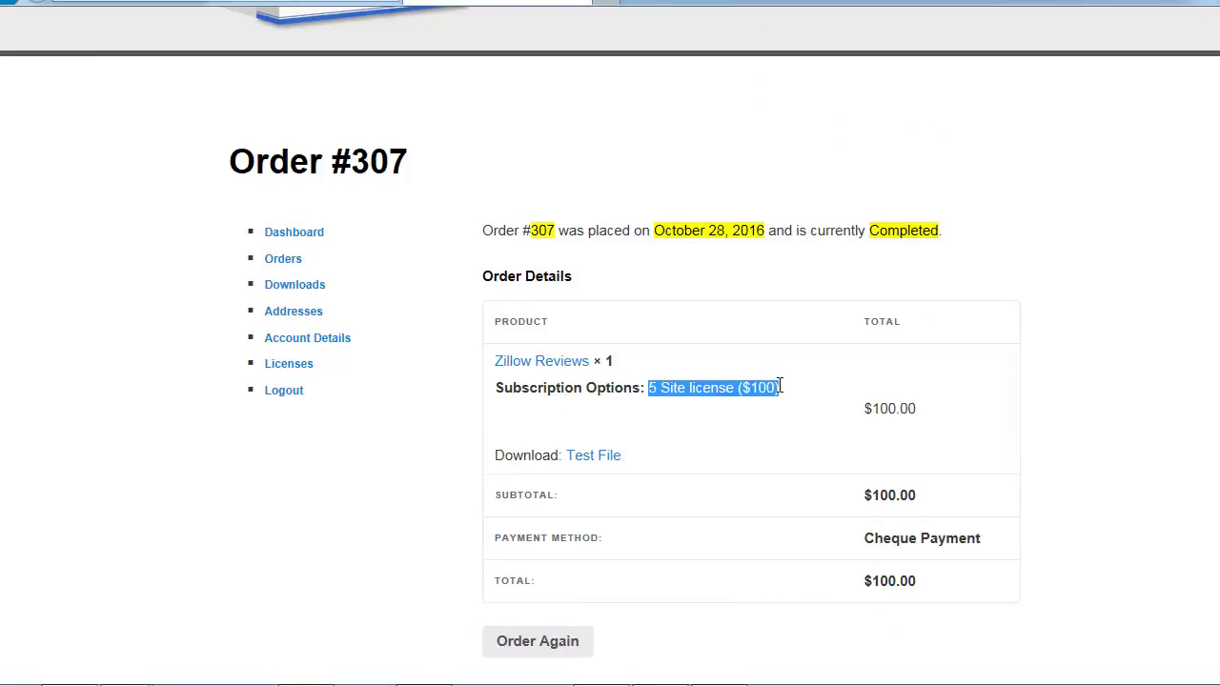
pyautogui.scroll(-3, 773, 385)
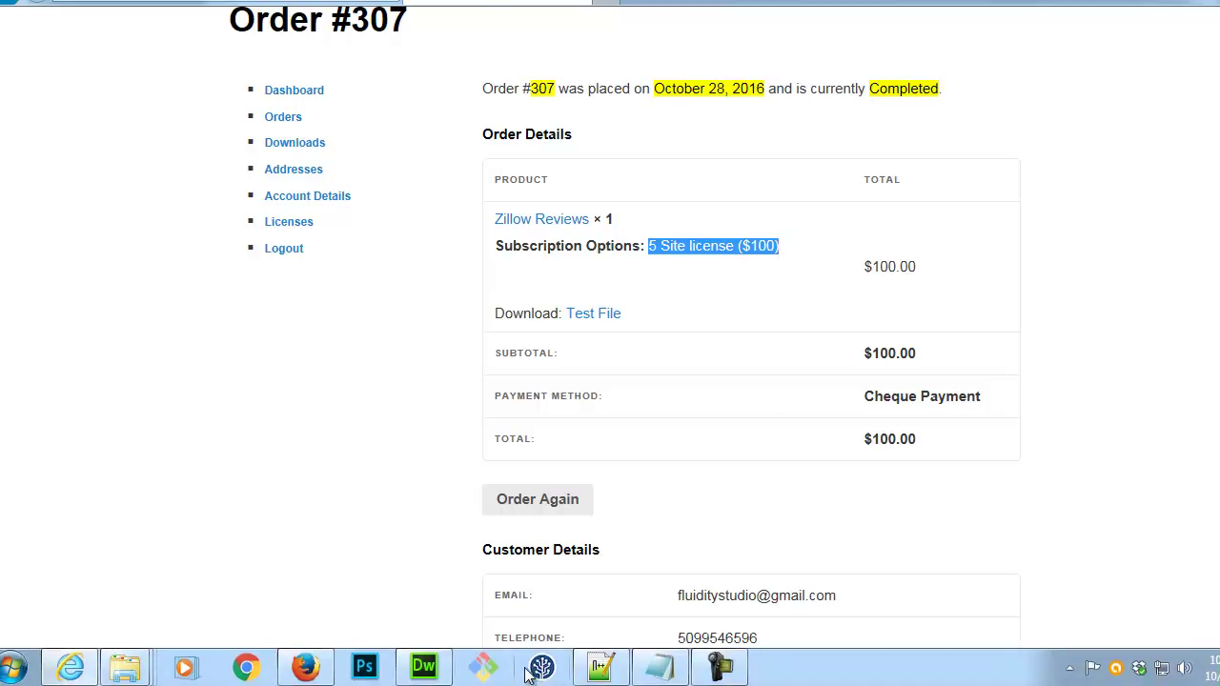
pyautogui.click(446, 663)
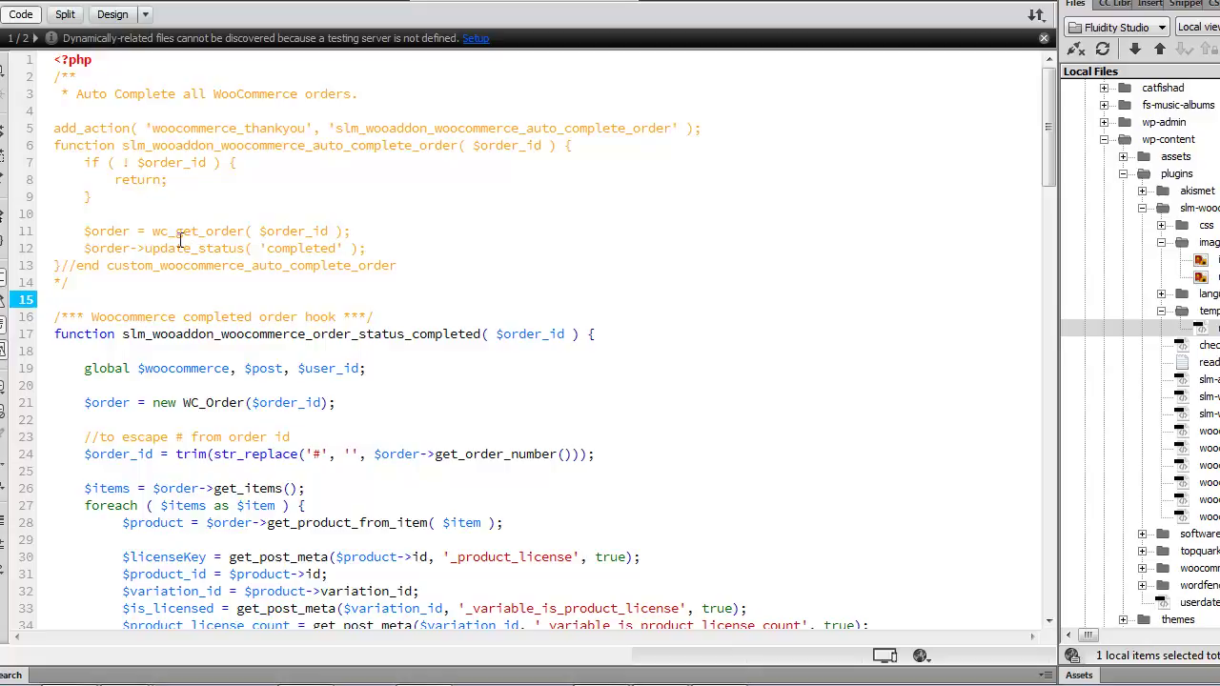
# - Move the closing */ from line 14 to line 4 to enable the auto-complete order function
pyautogui.click(42, 282)
pyautogui.moveTo(59, 282); pyautogui.dragTo(55, 110)
pyautogui.moveTo(131, 239); pyautogui.dragTo(133, 246)
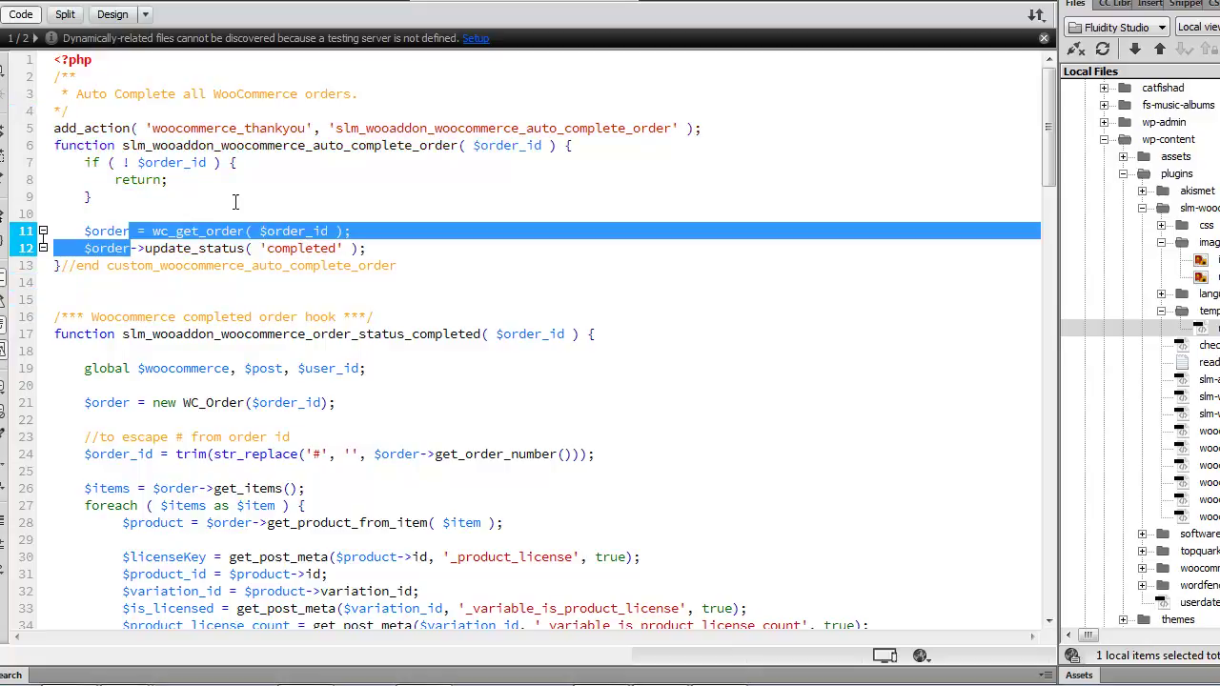
pyautogui.click(276, 253)
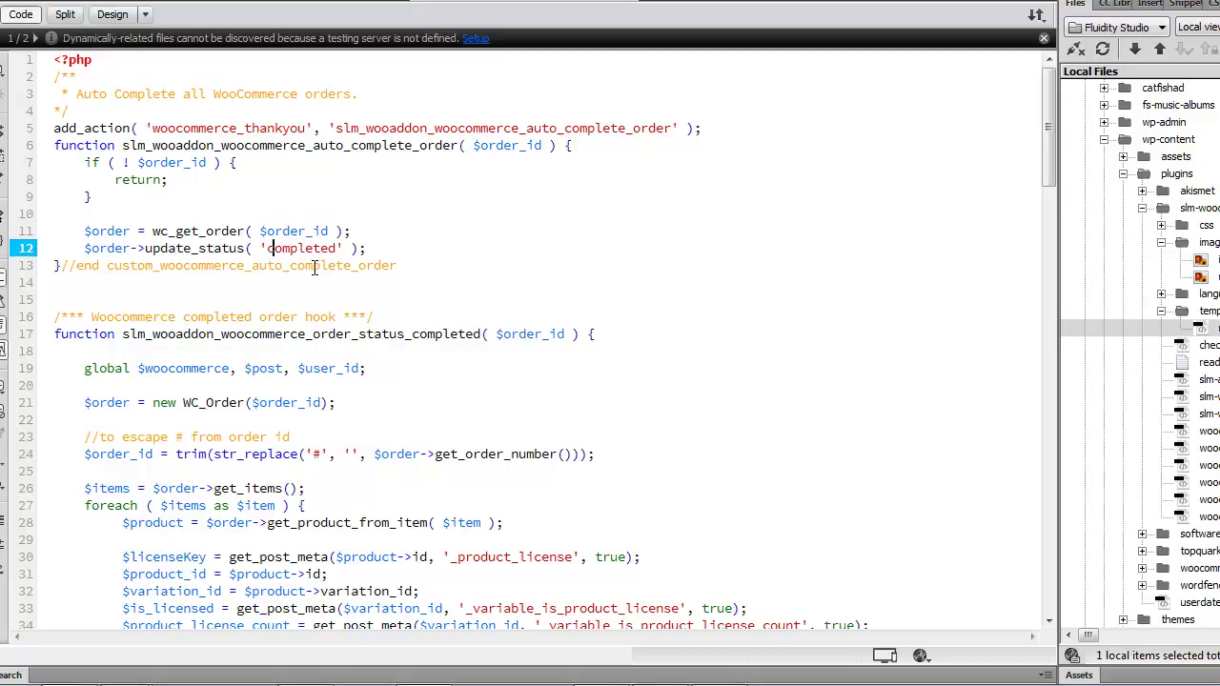
# - Cut the */ from line 4 and paste it back on line 14, commenting the function out again
pyautogui.moveTo(76, 111); pyautogui.dragTo(54, 112)
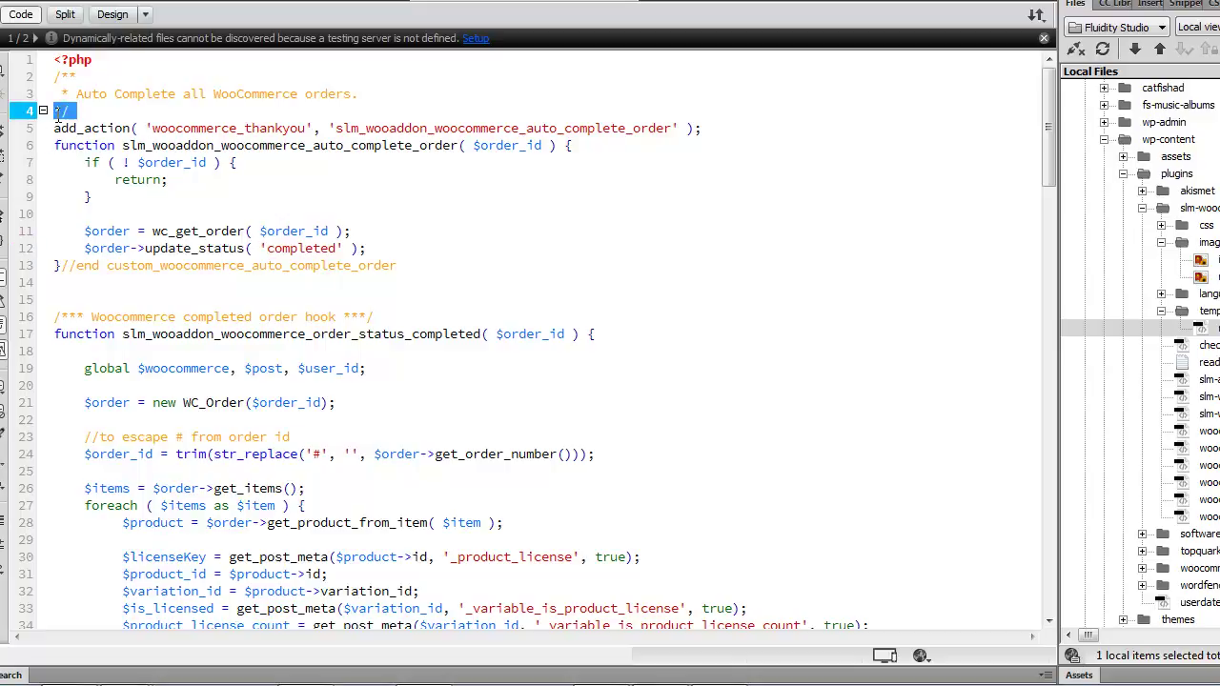
pyautogui.hotkey('ctrl', 'x')
pyautogui.click(54, 283)
pyautogui.hotkey('ctrl', 'v')
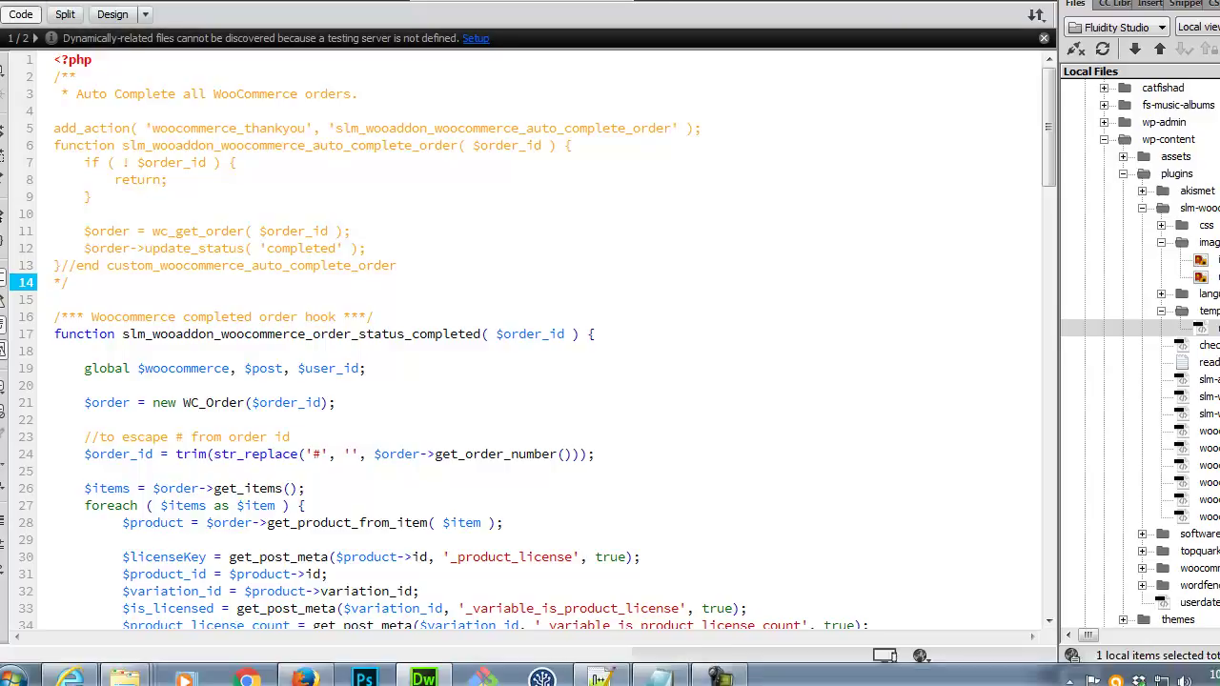
pyautogui.click(322, 675)
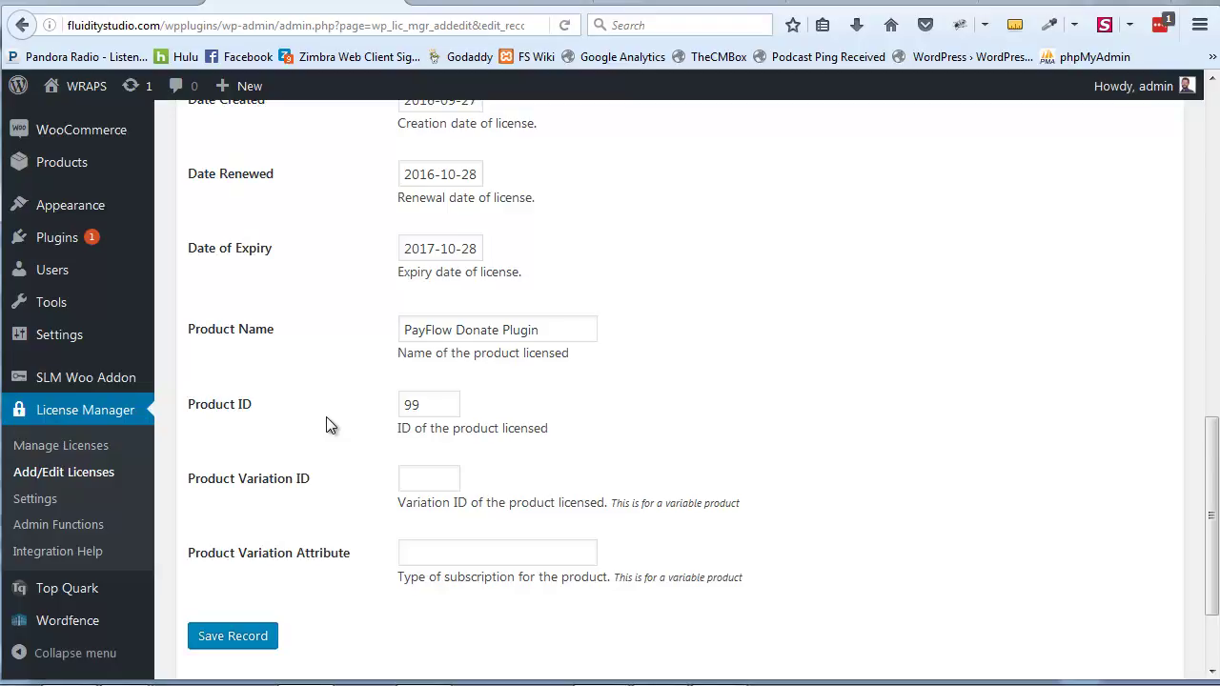
pyautogui.scroll(10, 326, 425)
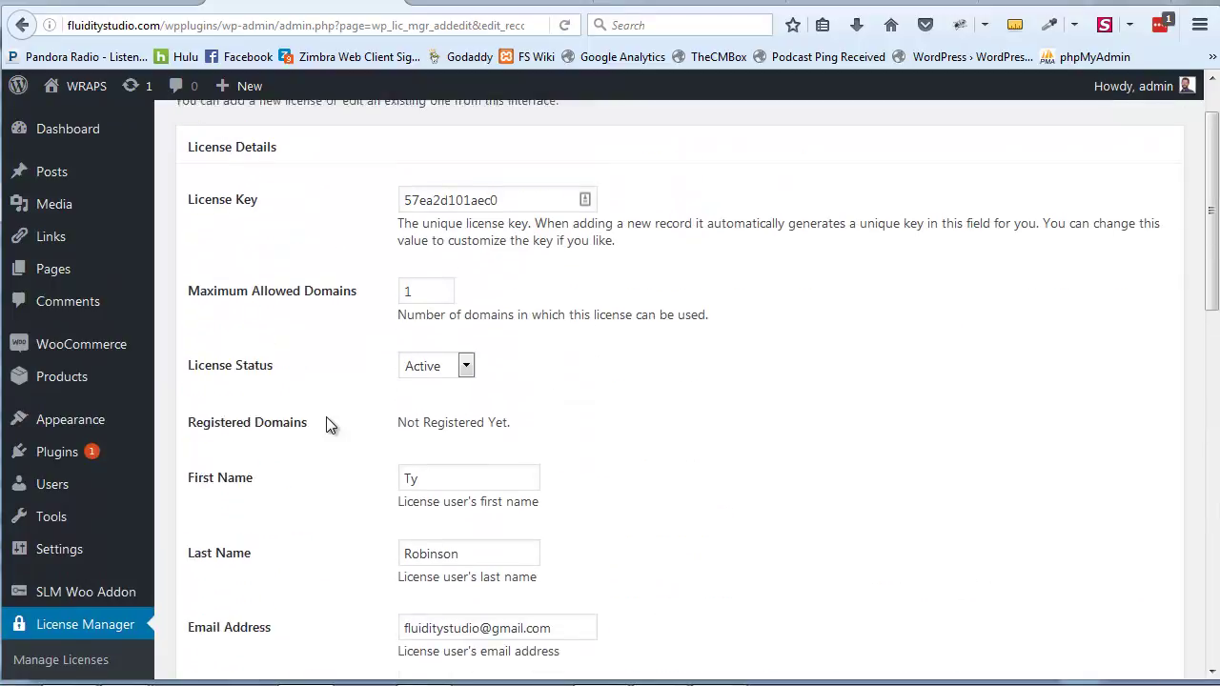
pyautogui.scroll(2, 326, 425)
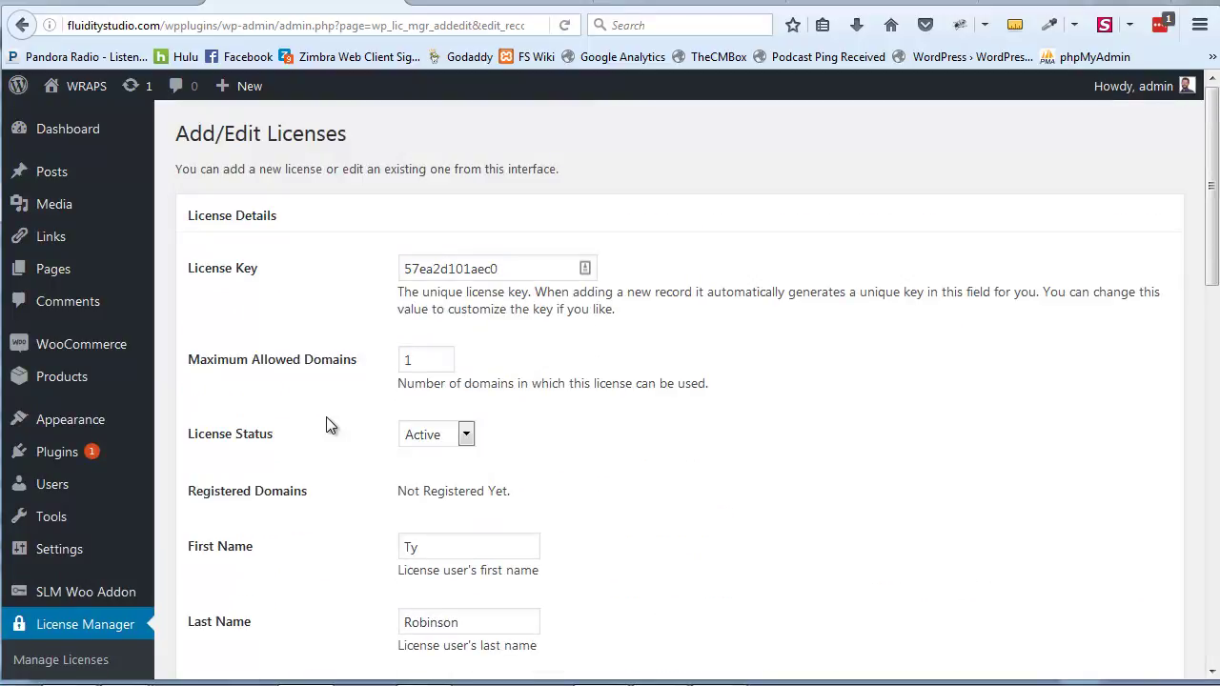